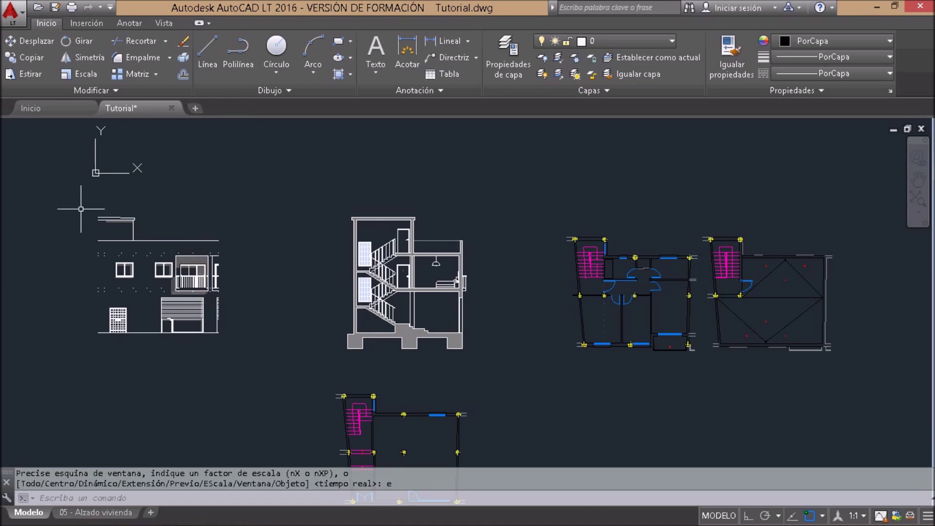
{"action": "type", "text": "z"}
{"action": "key", "text": "Return"}
{"action": "type", "text": "v"}
{"action": "key", "text": "Return"}
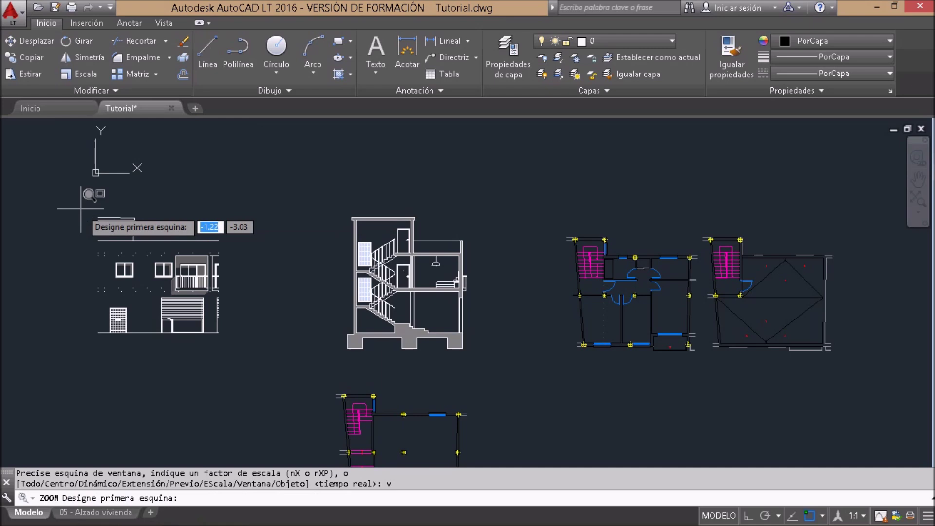
{"action": "left_click", "coordinate": [74, 201]}
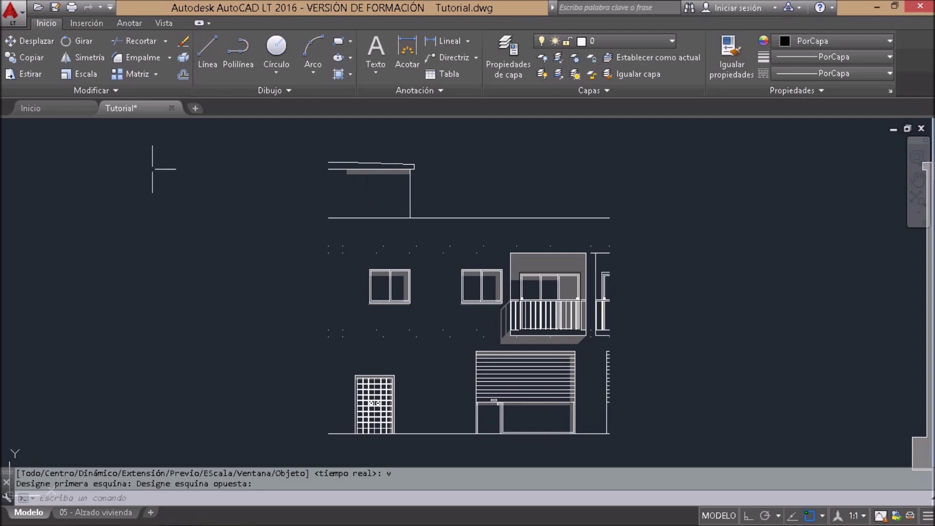
{"action": "left_click", "coordinate": [3, 122]}
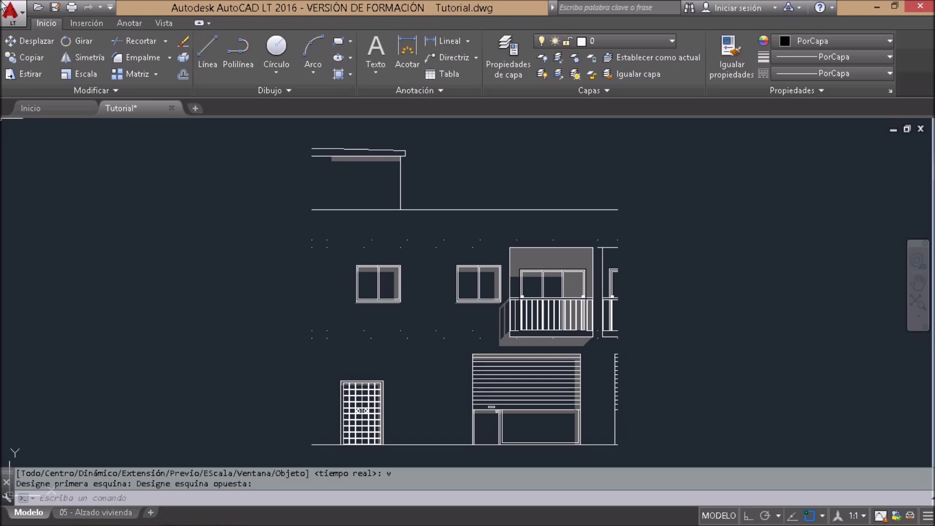
{"action": "key", "text": "Return"}
{"action": "type", "text": "e"}
{"action": "key", "text": "Return"}
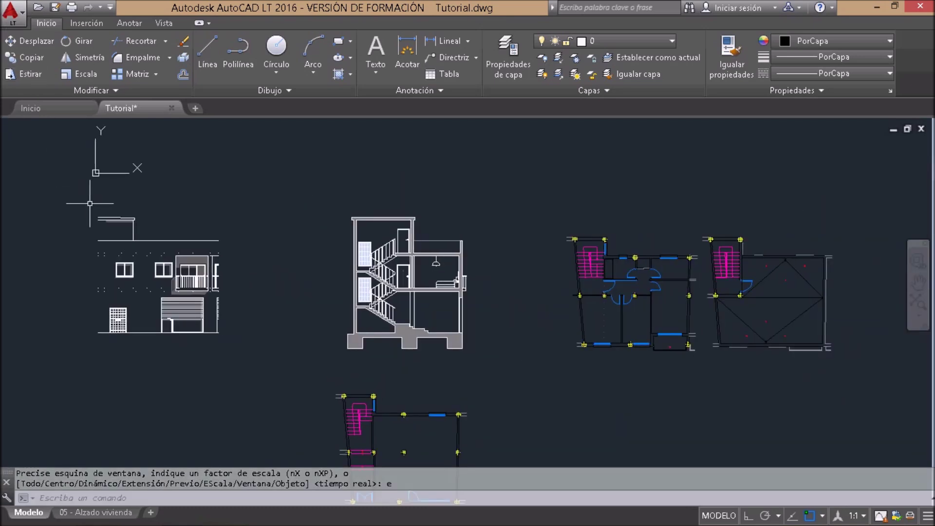
{"action": "middle_click_drag", "start_coordinate": [101, 206], "coordinate": [122, 165]}
{"action": "middle_click_drag", "start_coordinate": [60, 192], "coordinate": [67, 170]}
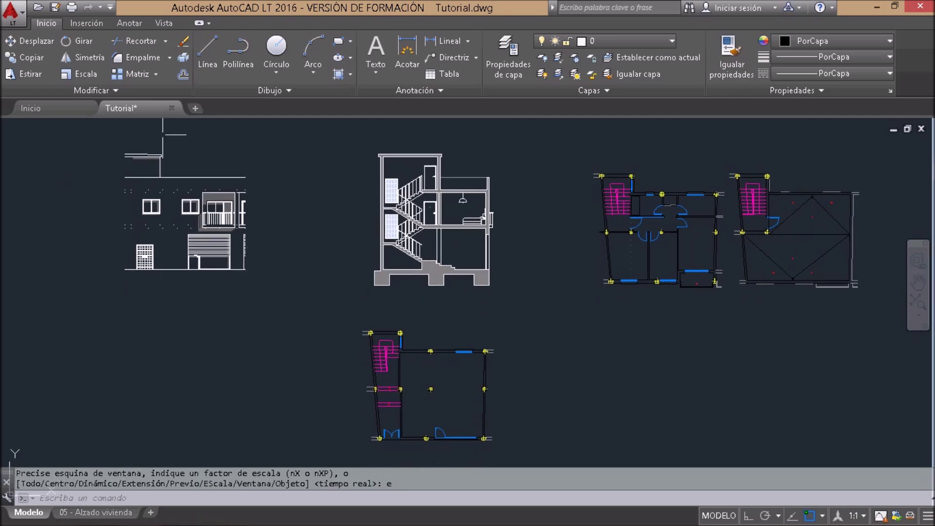
{"action": "scroll", "coordinate": [148, 156], "scroll_direction": "up", "scroll_amount": 4}
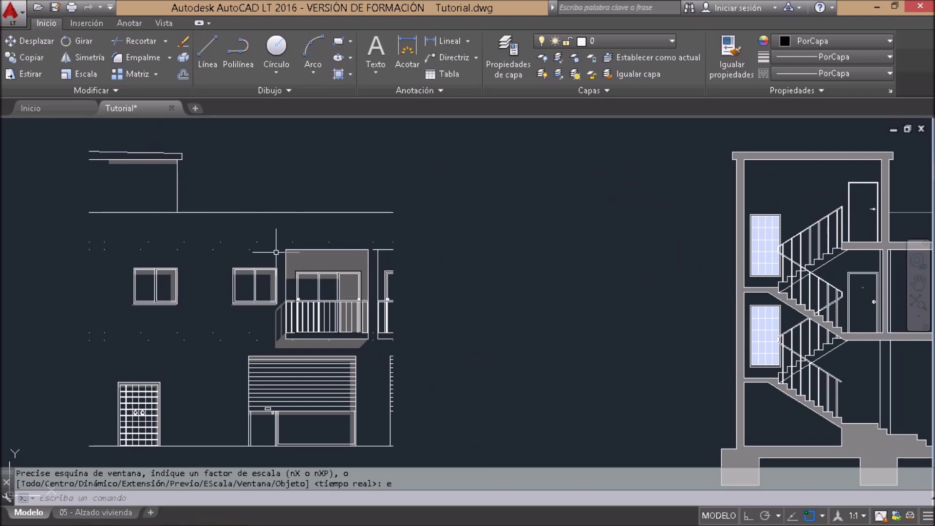
{"action": "type", "text": "z"}
{"action": "key", "text": "Return"}
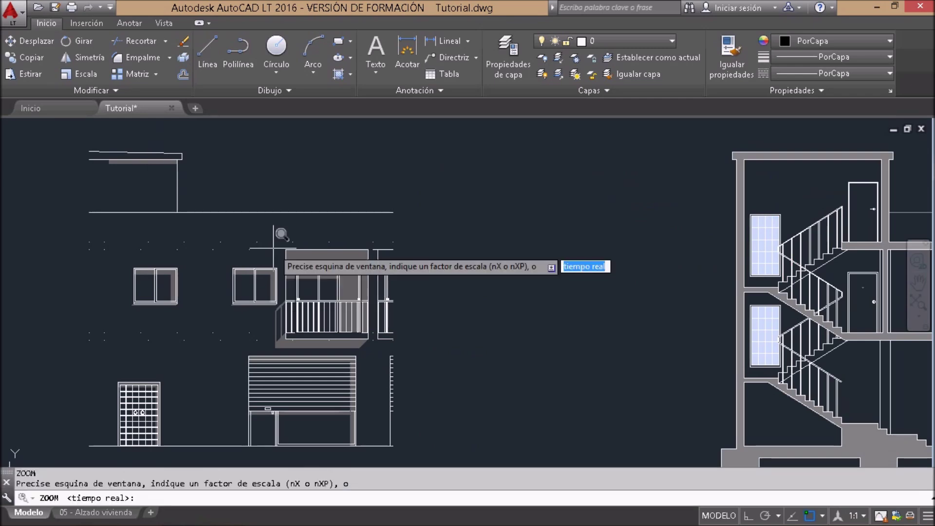
{"action": "type", "text": "e"}
{"action": "key", "text": "Return"}
{"action": "type", "text": "e"}
{"action": "key", "text": "Return"}
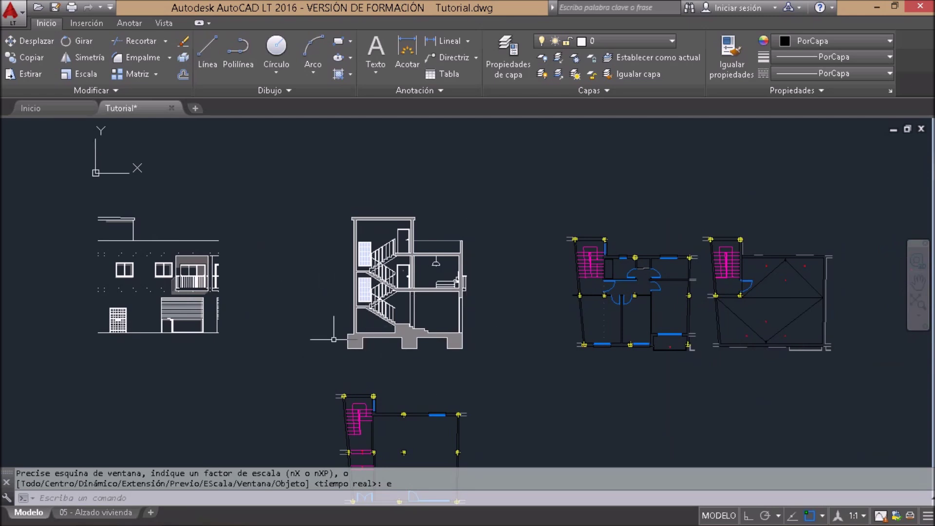
{"action": "middle_click_drag", "start_coordinate": [324, 365], "coordinate": [323, 264]}
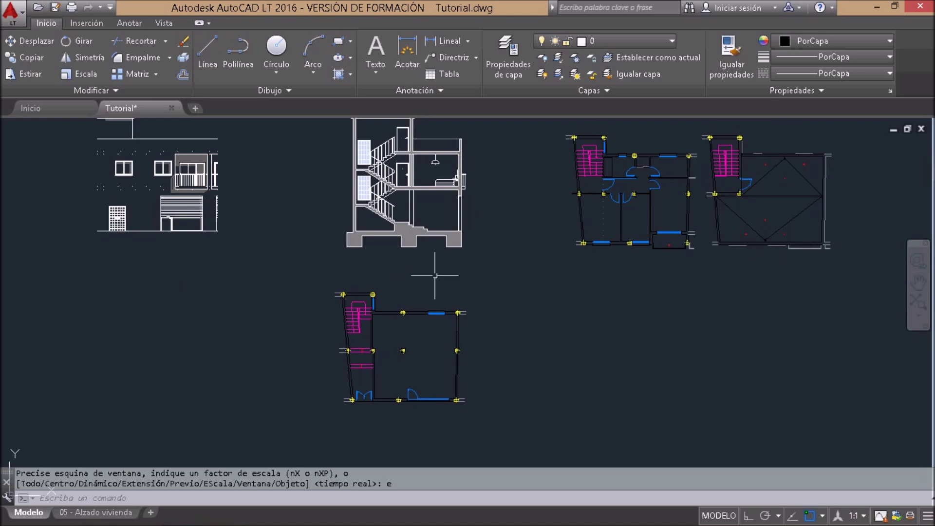
{"action": "middle_click_drag", "start_coordinate": [434, 274], "coordinate": [503, 297]}
{"action": "key", "text": "Return"}
{"action": "type", "text": "e"}
{"action": "key", "text": "Return"}
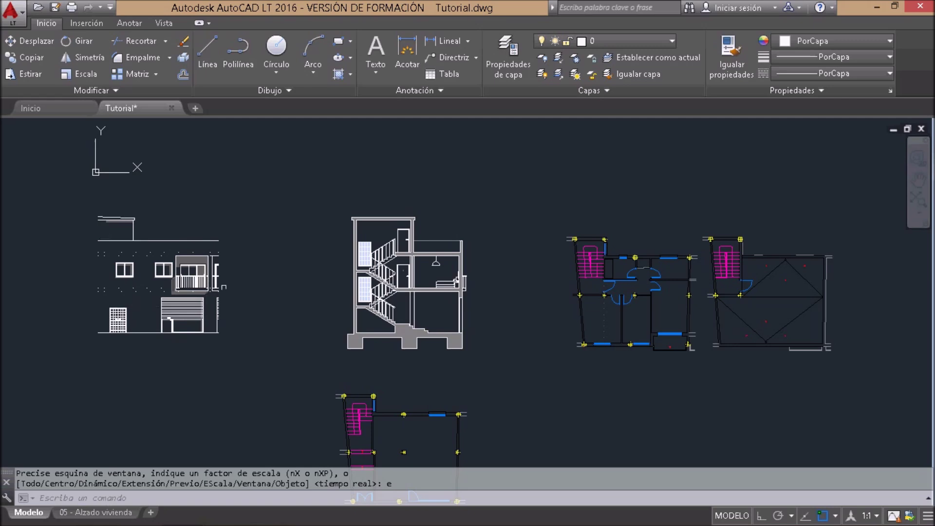
{"action": "left_click", "coordinate": [327, 197]}
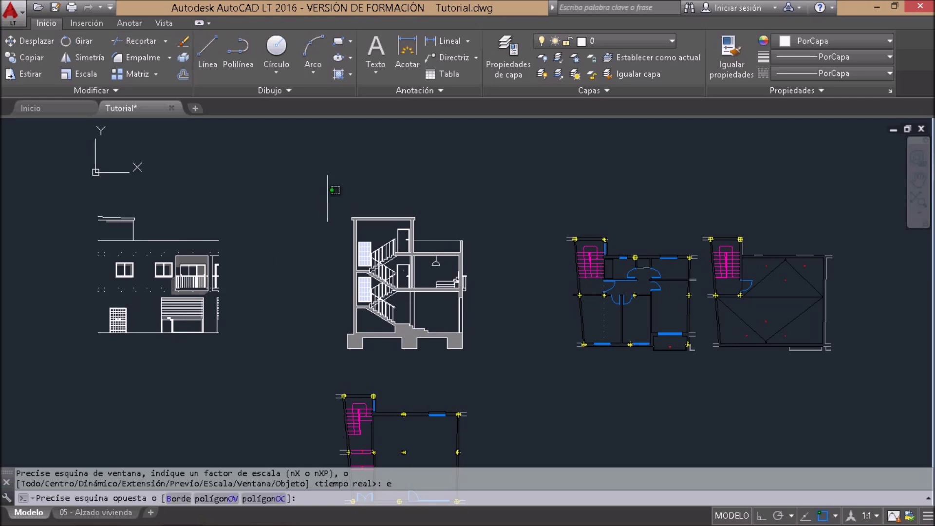
Step: Move the selected 425-object section left so it sits beside the elevation
{"action": "left_click", "coordinate": [475, 363]}
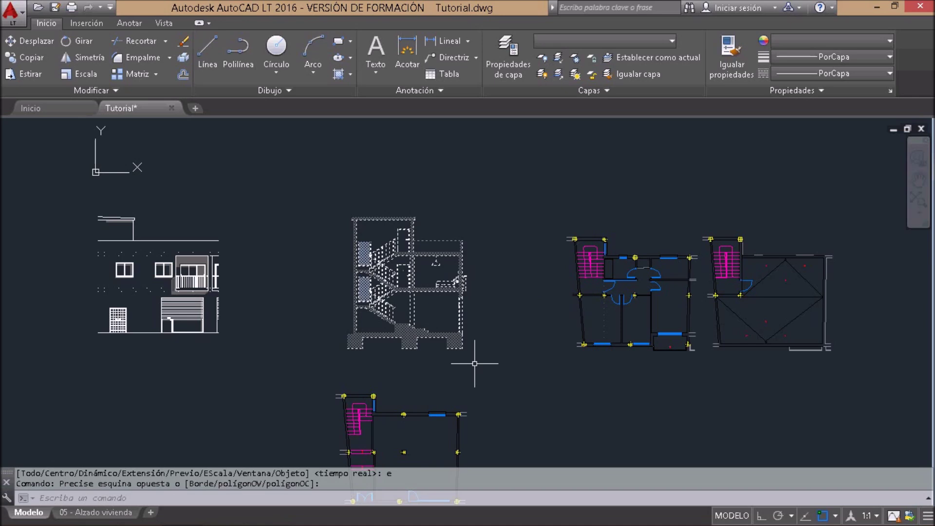
{"action": "type", "text": "D"}
{"action": "key", "text": "Return"}
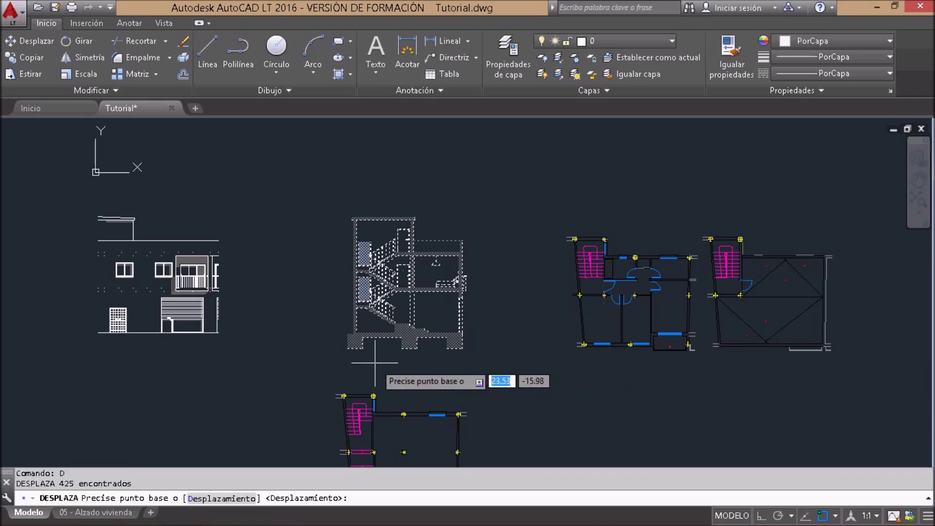
{"action": "left_click", "coordinate": [351, 364]}
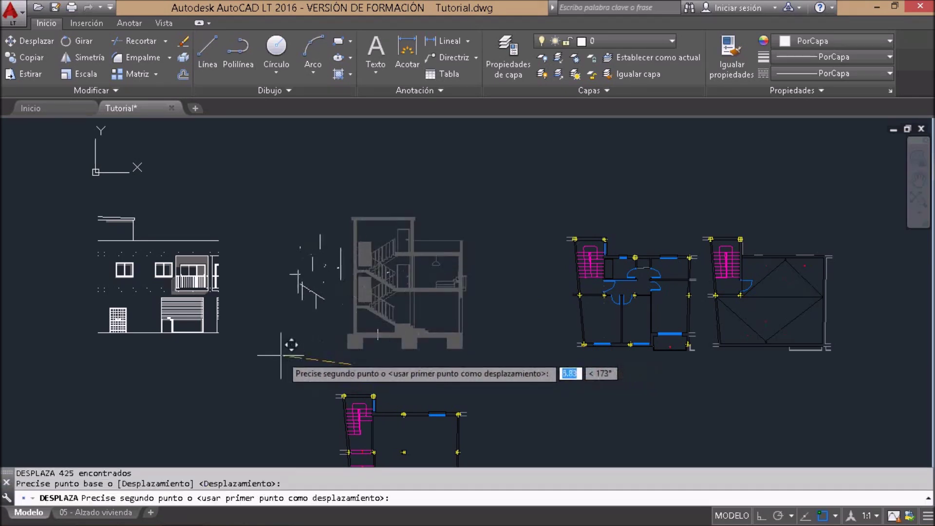
{"action": "left_click", "coordinate": [235, 349]}
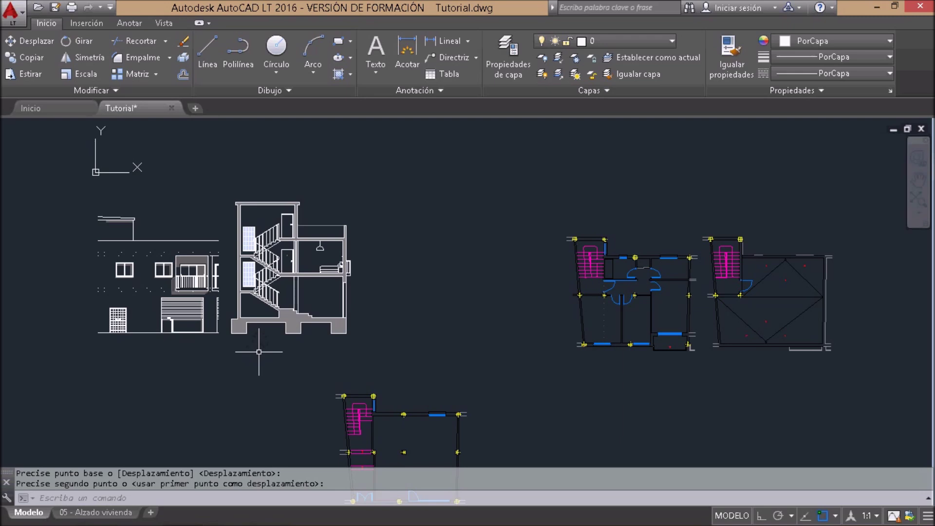
{"action": "type", "text": "Z"}
Step: Begin a window zoom using the ZOOM V option
{"action": "key", "text": "Return"}
{"action": "type", "text": "v"}
{"action": "key", "text": "Return"}
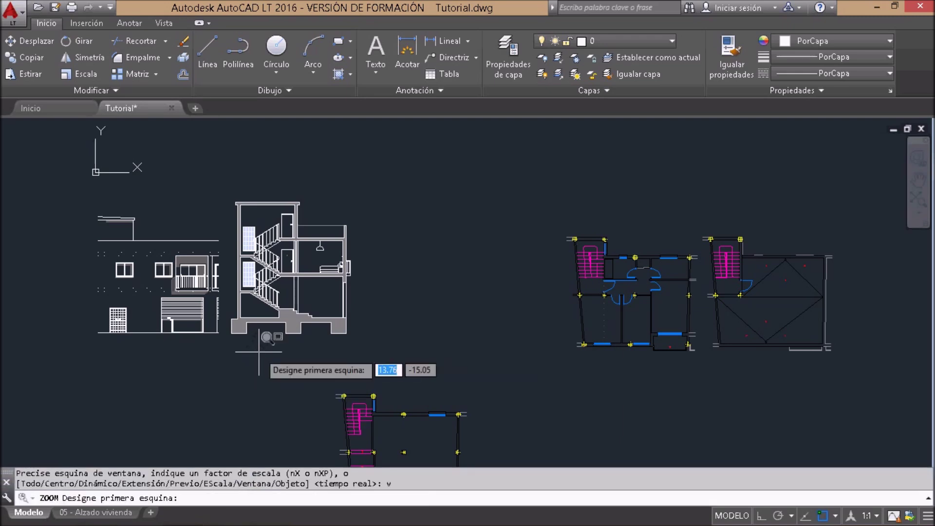
Step: Window-zoom around the elevation and section, then wheel in on the balcony
{"action": "left_click", "coordinate": [352, 352]}
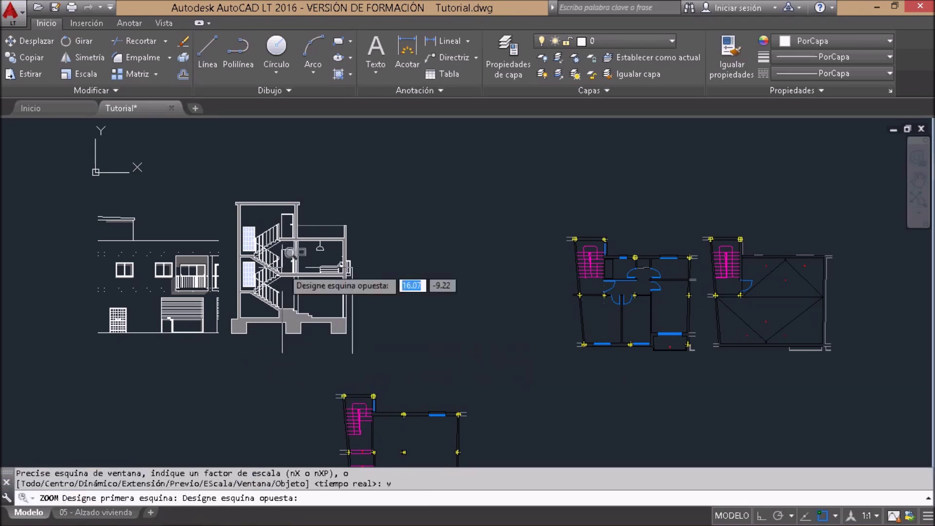
{"action": "left_click", "coordinate": [90, 180]}
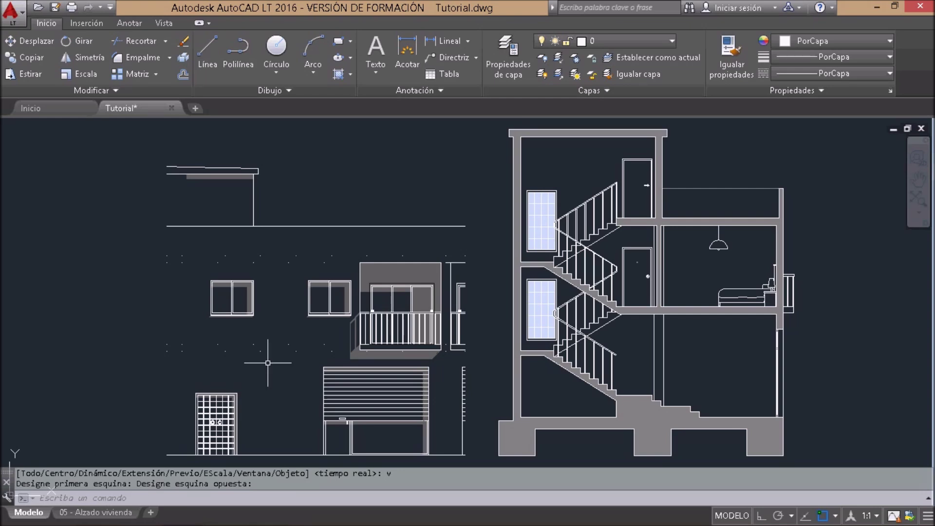
{"action": "scroll", "coordinate": [450, 355], "scroll_direction": "up", "scroll_amount": 2}
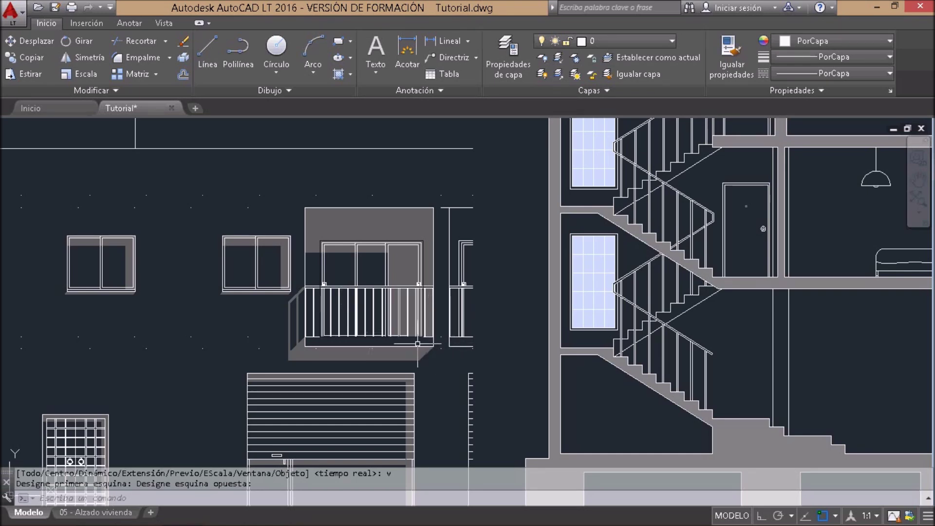
Step: Draw an Ortho horizontal line from the balcony's lower corner to past the section
{"action": "type", "text": "l"}
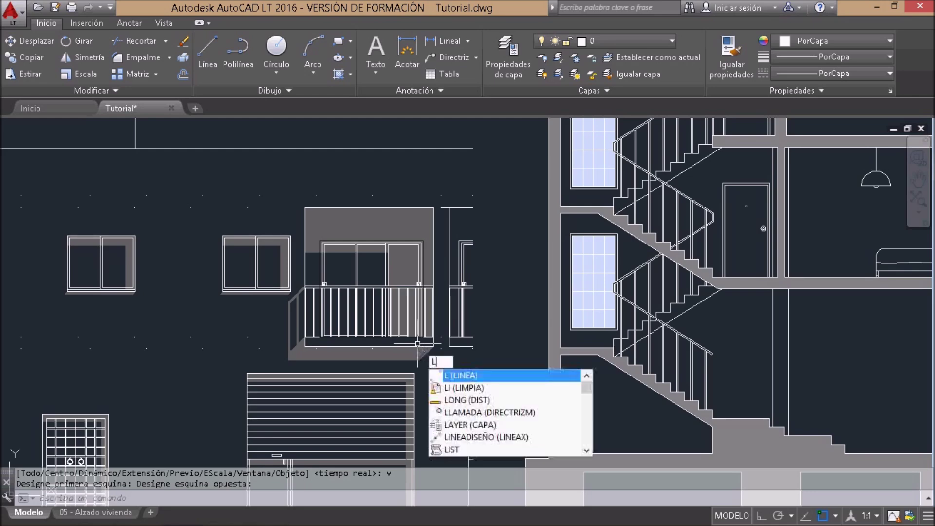
{"action": "key", "text": "Return"}
{"action": "scroll", "coordinate": [417, 343], "scroll_direction": "up", "scroll_amount": 4}
{"action": "scroll", "coordinate": [431, 347], "scroll_direction": "up", "scroll_amount": 2}
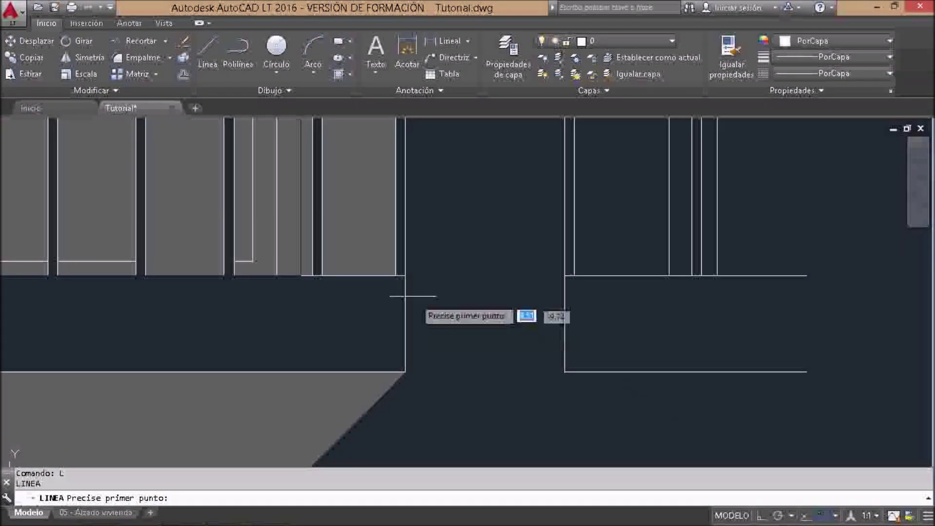
{"action": "left_click", "coordinate": [403, 272]}
{"action": "scroll", "coordinate": [302, 261], "scroll_direction": "up", "scroll_amount": 2}
{"action": "scroll", "coordinate": [188, 259], "scroll_direction": "down", "scroll_amount": 3}
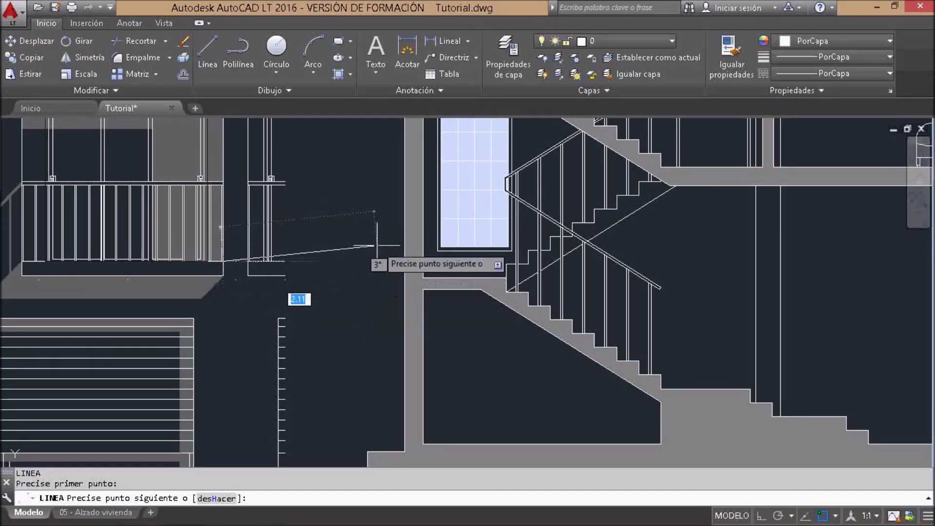
{"action": "key", "text": "F8"}
{"action": "scroll", "coordinate": [378, 263], "scroll_direction": "down", "scroll_amount": 5}
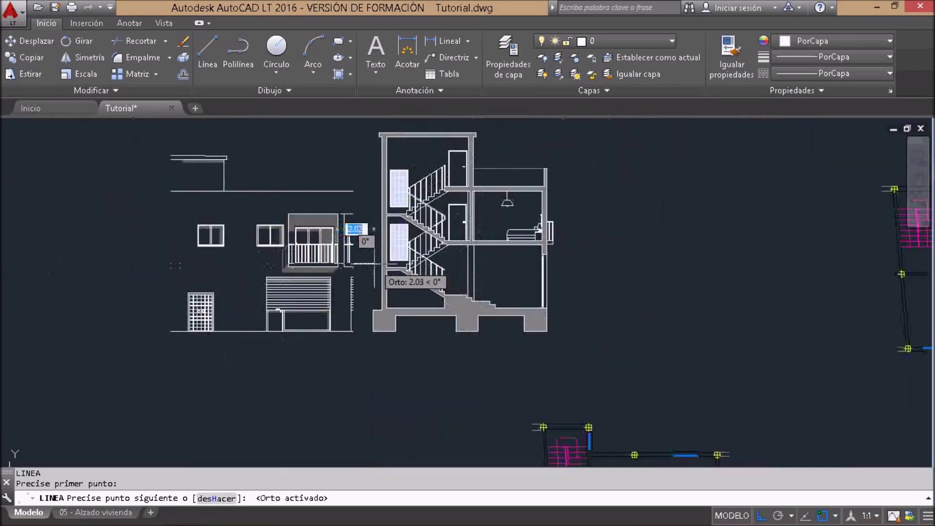
{"action": "scroll", "coordinate": [380, 263], "scroll_direction": "up", "scroll_amount": 2}
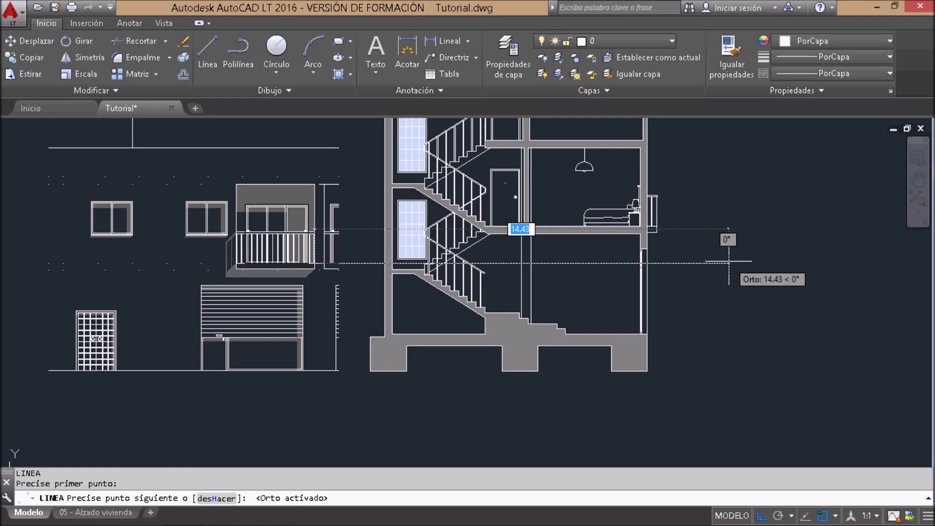
{"action": "left_click", "coordinate": [729, 261]}
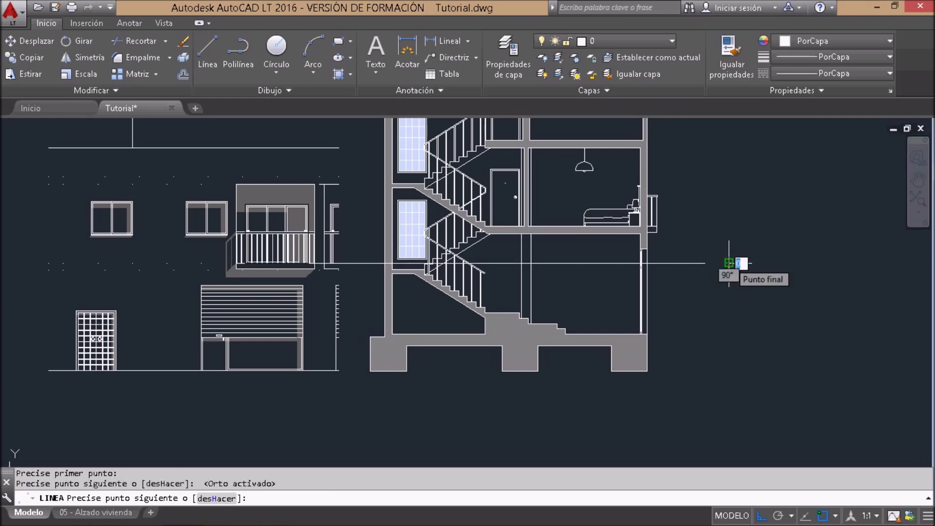
{"action": "key", "text": "Escape"}
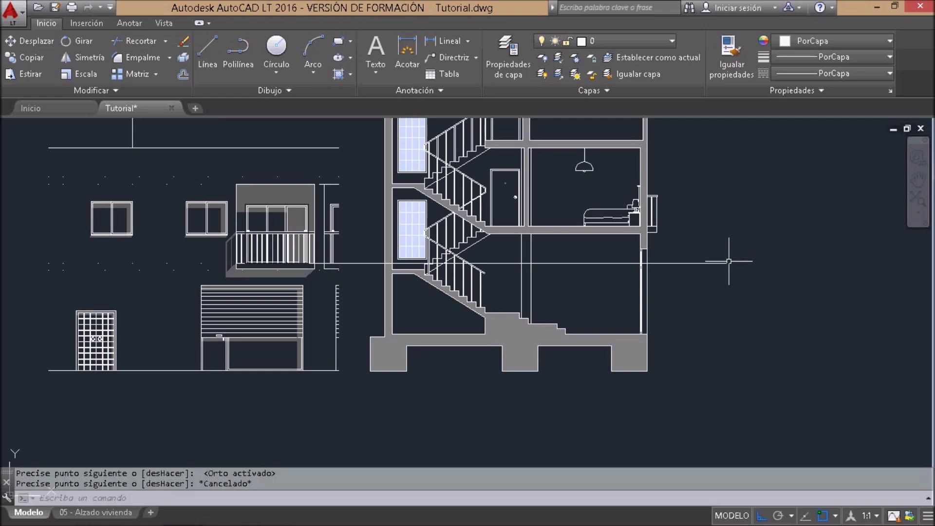
{"action": "scroll", "coordinate": [729, 261], "scroll_direction": "down", "scroll_amount": 2}
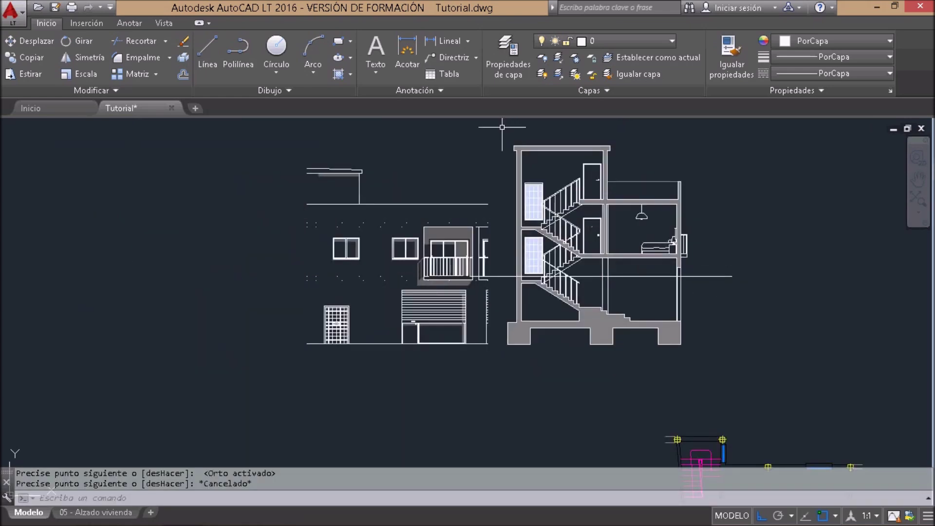
{"action": "left_click", "coordinate": [502, 127]}
Step: Move the section so its floor slab sits level on the horizontal guide line
{"action": "left_click", "coordinate": [704, 369]}
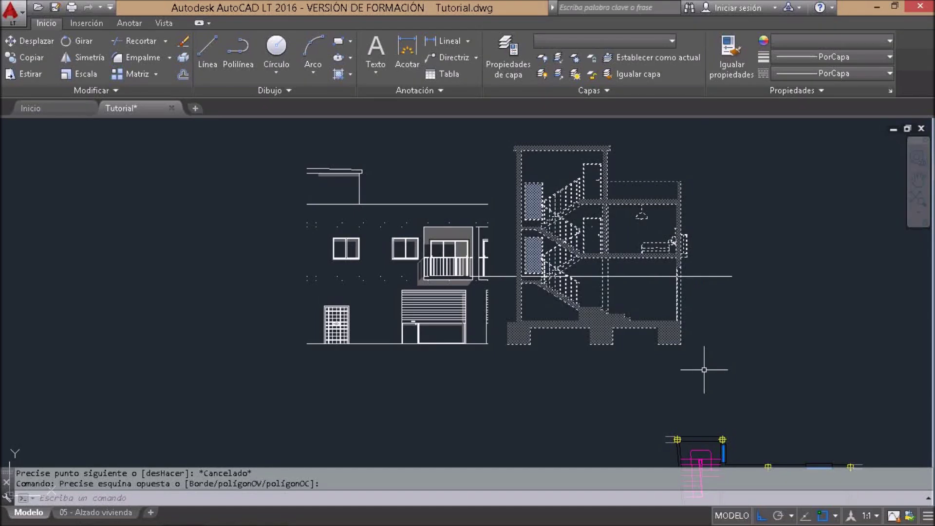
{"action": "type", "text": "d"}
{"action": "key", "text": "Return"}
{"action": "scroll", "coordinate": [700, 276], "scroll_direction": "up", "scroll_amount": 3}
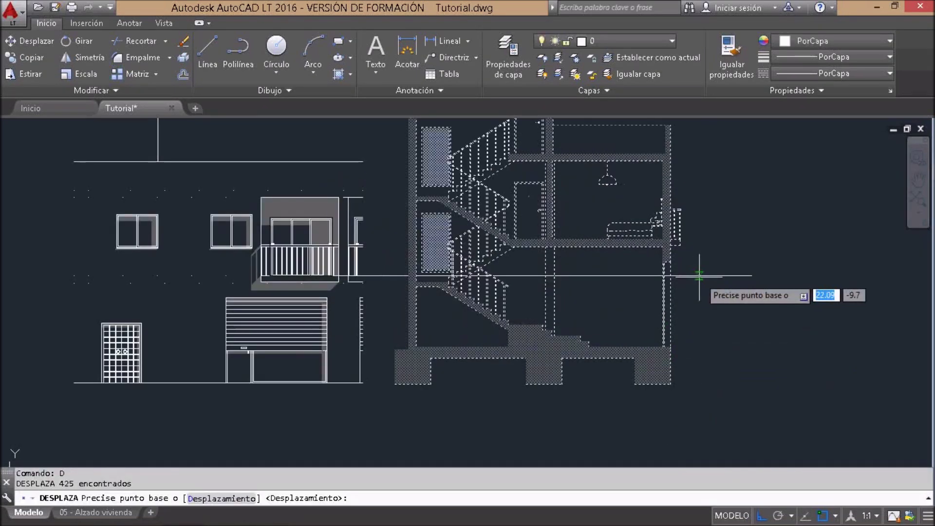
{"action": "scroll", "coordinate": [700, 276], "scroll_direction": "up", "scroll_amount": 1}
{"action": "scroll", "coordinate": [689, 271], "scroll_direction": "up", "scroll_amount": 2}
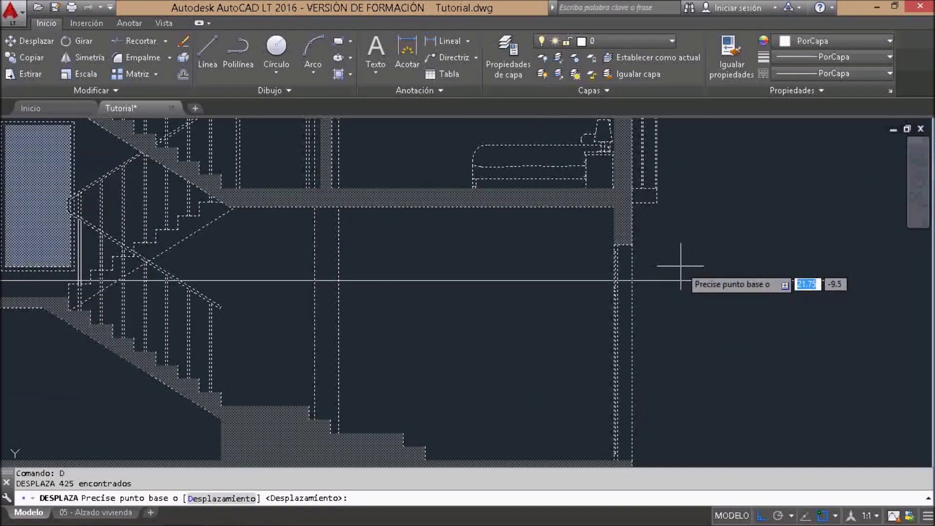
{"action": "scroll", "coordinate": [652, 202], "scroll_direction": "up", "scroll_amount": 2}
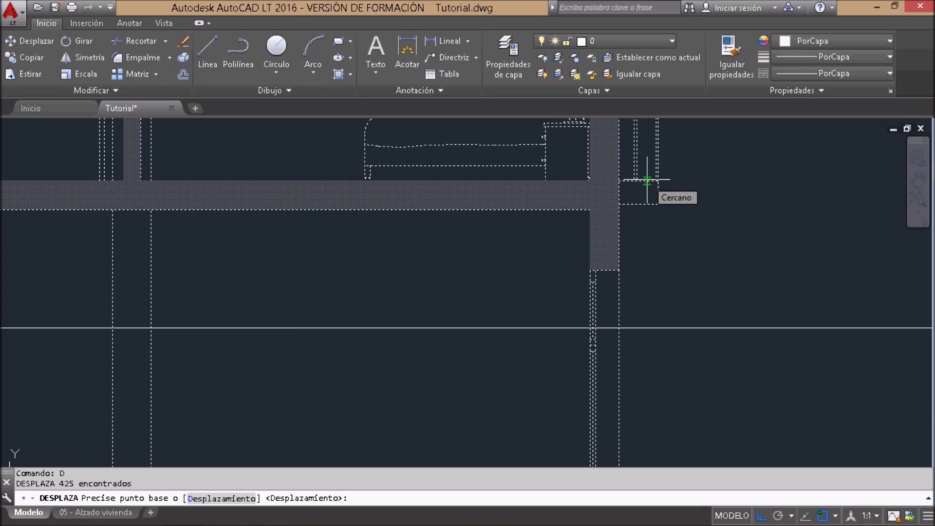
{"action": "left_click", "coordinate": [647, 180]}
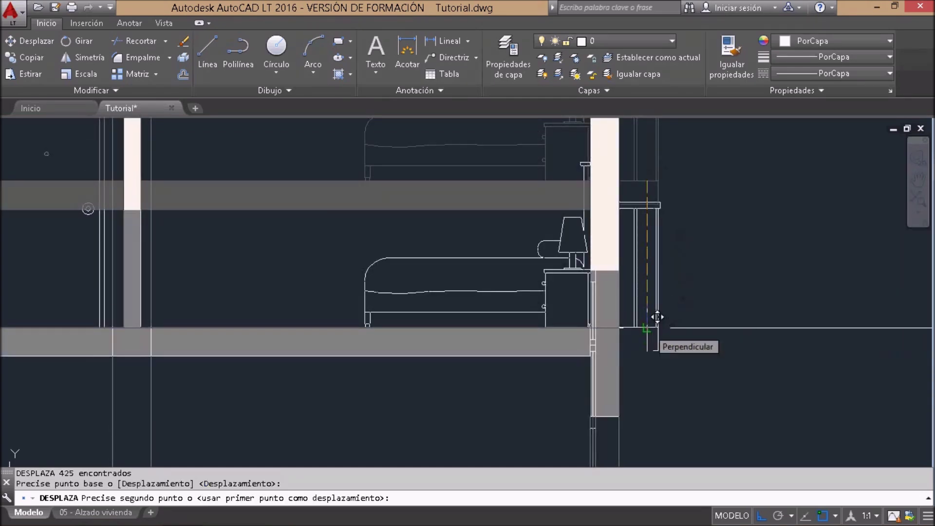
{"action": "left_click", "coordinate": [658, 317]}
{"action": "scroll", "coordinate": [681, 253], "scroll_direction": "down", "scroll_amount": 1}
{"action": "scroll", "coordinate": [682, 253], "scroll_direction": "down", "scroll_amount": 2}
{"action": "scroll", "coordinate": [682, 254], "scroll_direction": "down", "scroll_amount": 4}
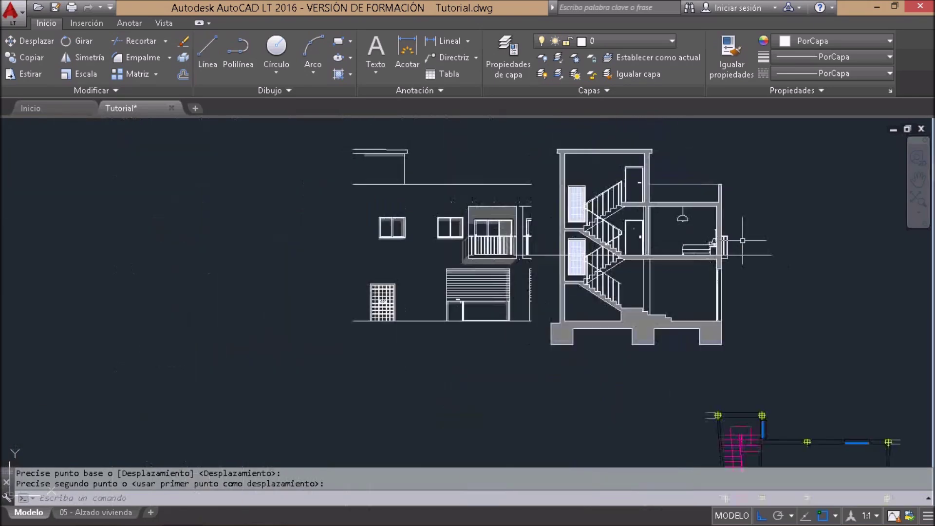
{"action": "middle_click_drag", "start_coordinate": [753, 267], "coordinate": [788, 306]}
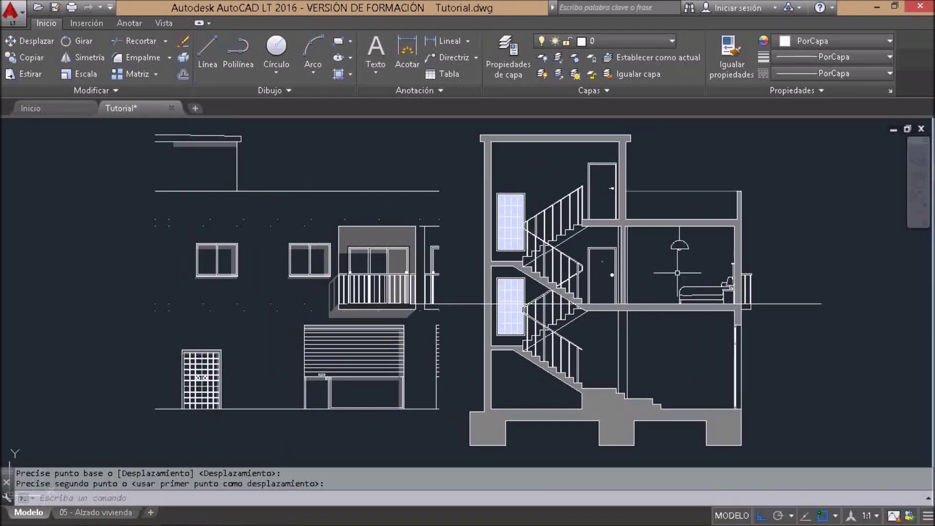
Step: Delete the horizontal guide line
{"action": "left_click", "coordinate": [789, 316]}
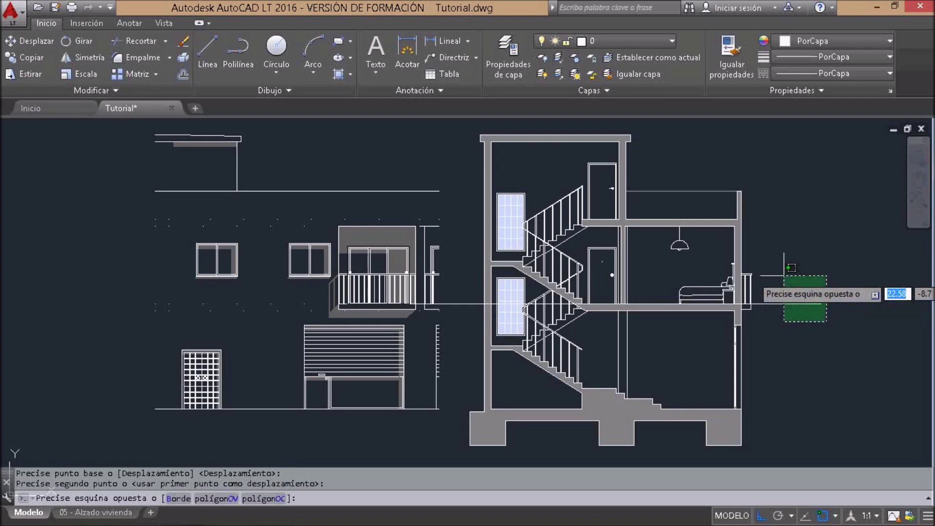
{"action": "left_click", "coordinate": [732, 262]}
{"action": "key", "text": "Delete"}
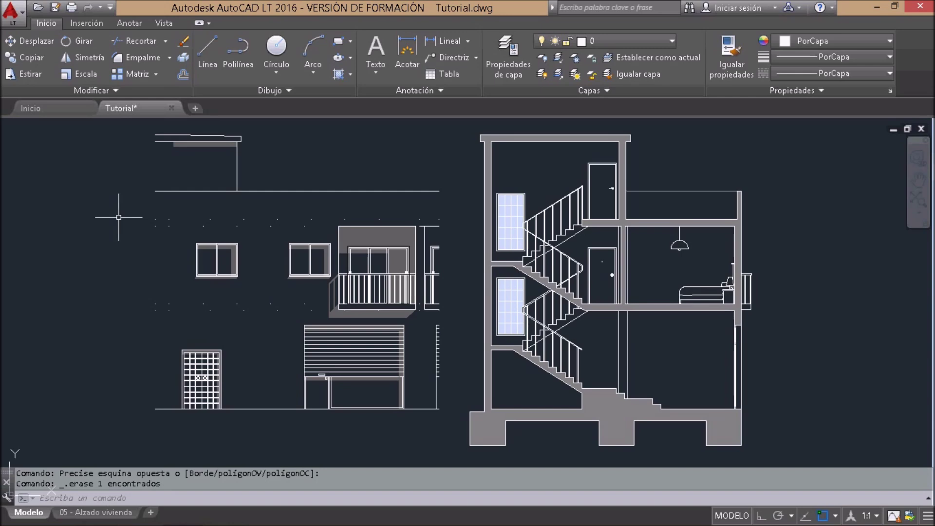
Step: Window-select the upper-right floor plan
{"action": "scroll", "coordinate": [91, 153], "scroll_direction": "down", "scroll_amount": 2}
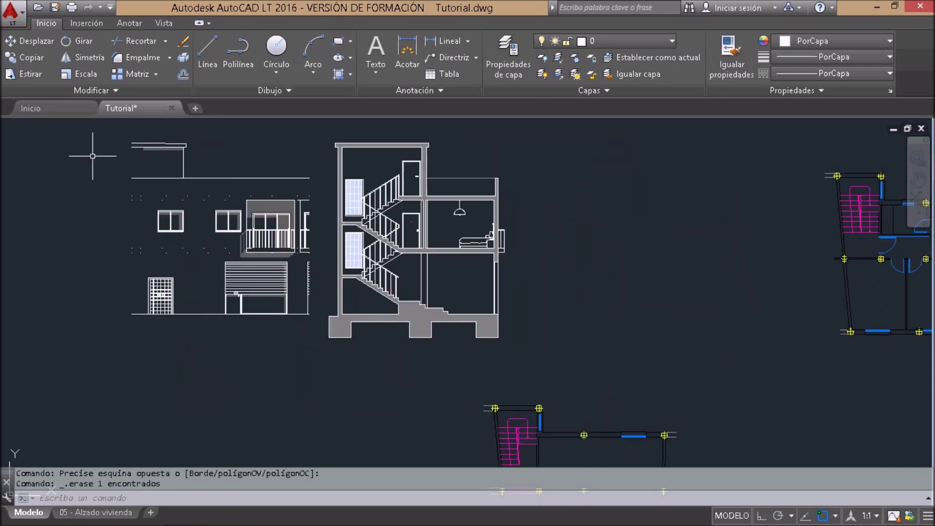
{"action": "scroll", "coordinate": [92, 153], "scroll_direction": "down", "scroll_amount": 2}
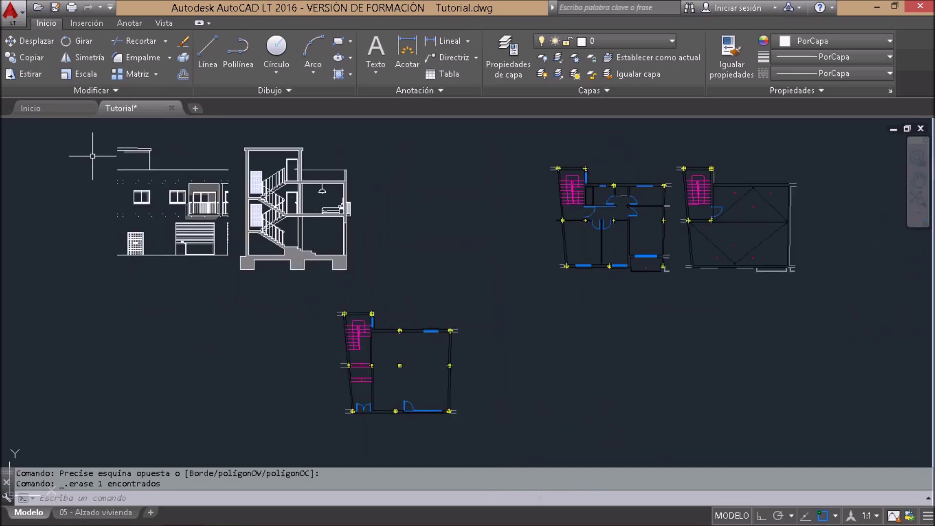
{"action": "left_click", "coordinate": [538, 152]}
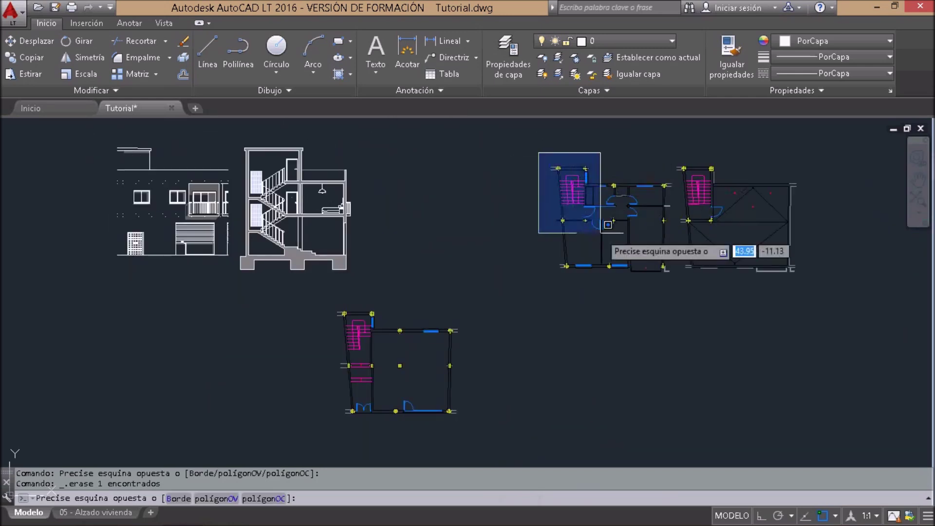
{"action": "left_click", "coordinate": [675, 288]}
Step: Move the selected floor plan down below the elevation
{"action": "type", "text": "D"}
{"action": "key", "text": "Return"}
{"action": "left_click", "coordinate": [623, 224]}
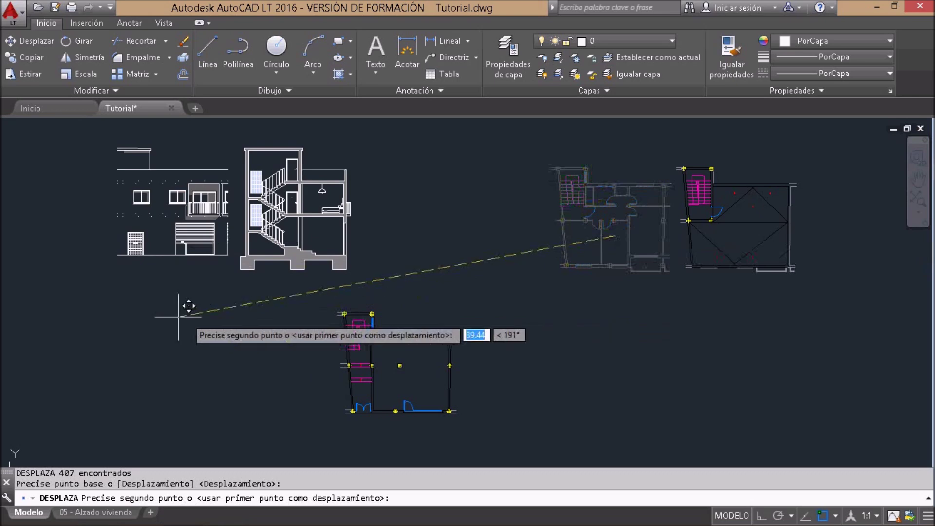
{"action": "scroll", "coordinate": [140, 272], "scroll_direction": "up", "scroll_amount": 2}
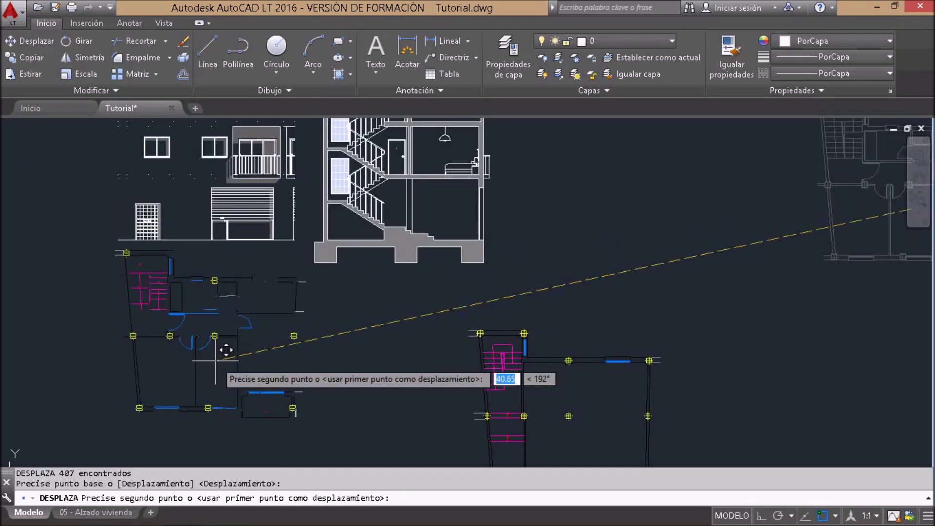
{"action": "left_click", "coordinate": [217, 360]}
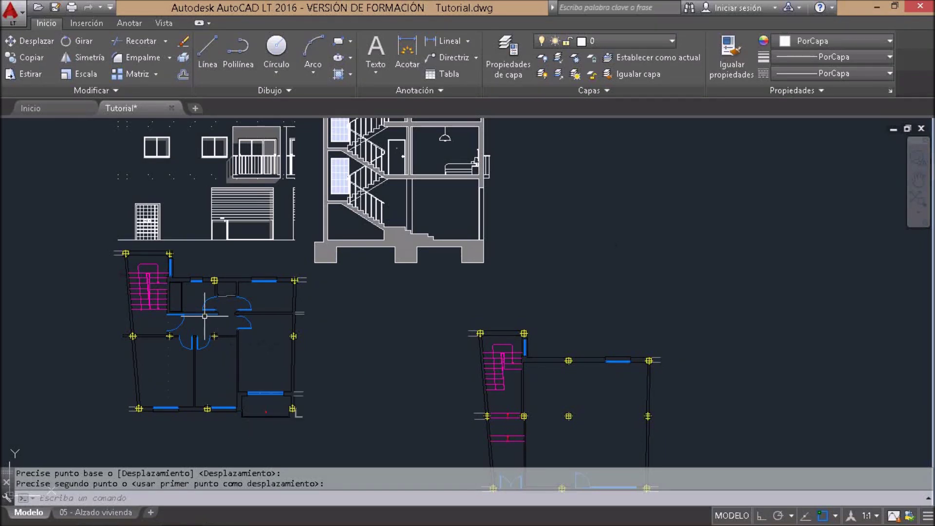
{"action": "middle_click_drag", "start_coordinate": [205, 316], "coordinate": [292, 348]}
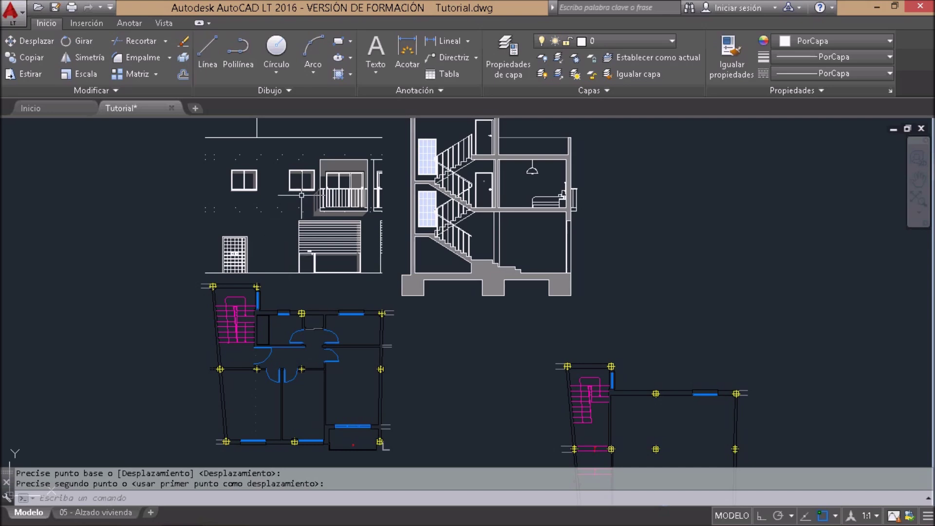
Step: Draw a vertical Ortho reference line from the balcony's left edge down past the plan
{"action": "type", "text": "L"}
{"action": "key", "text": "Return"}
{"action": "scroll", "coordinate": [302, 195], "scroll_direction": "up", "scroll_amount": 4}
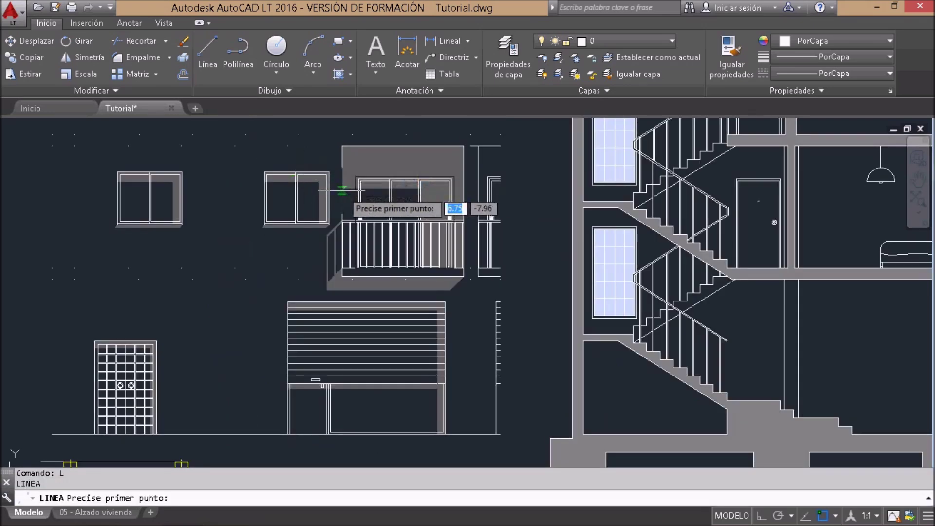
{"action": "left_click", "coordinate": [342, 199]}
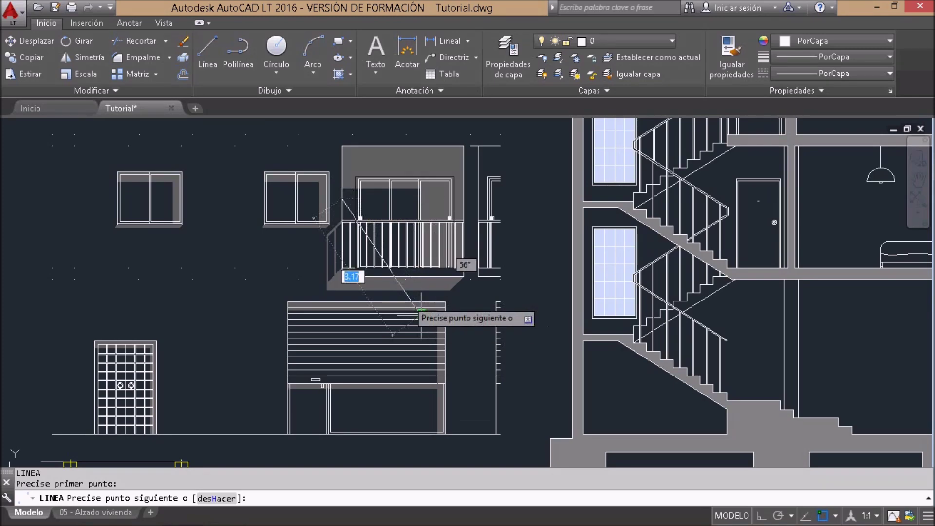
{"action": "scroll", "coordinate": [377, 173], "scroll_direction": "down", "scroll_amount": 4}
{"action": "key", "text": "F8"}
{"action": "scroll", "coordinate": [343, 207], "scroll_direction": "down", "scroll_amount": 2}
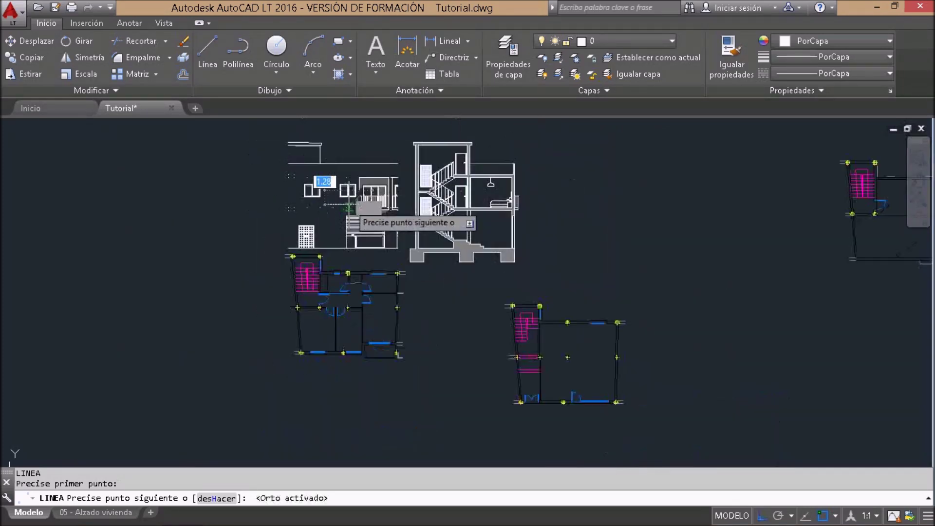
{"action": "left_click", "coordinate": [343, 395]}
{"action": "key", "text": "Return"}
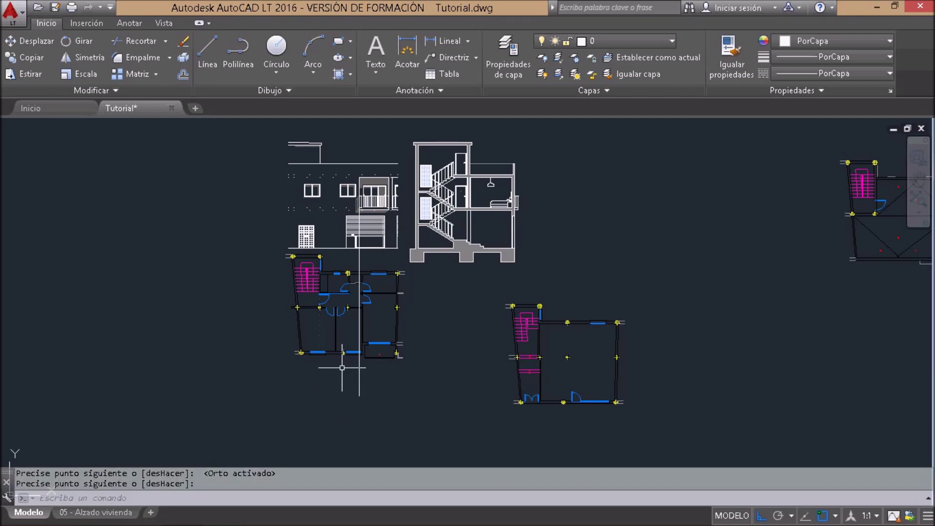
Step: Move the floor plan so its wall corner snaps onto the vertical reference line
{"action": "left_click", "coordinate": [268, 251]}
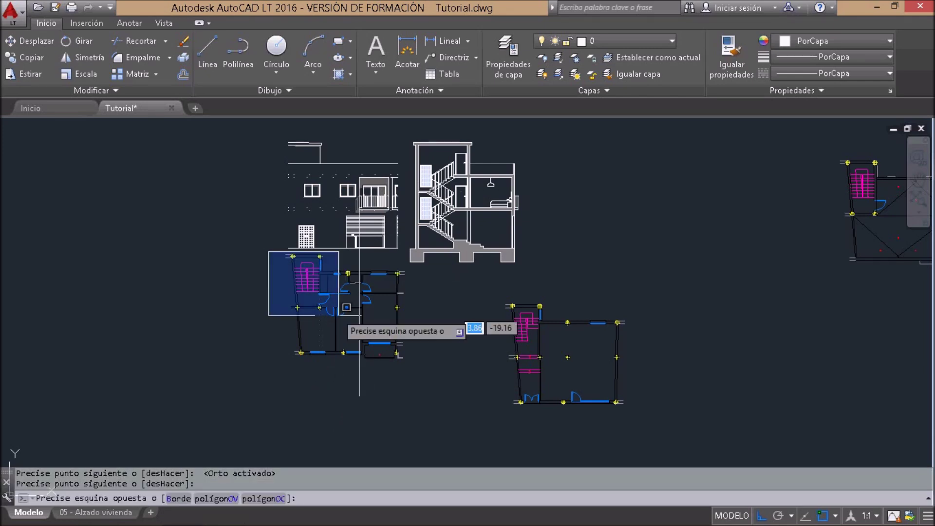
{"action": "left_click", "coordinate": [411, 378]}
{"action": "type", "text": "D"}
{"action": "key", "text": "Return"}
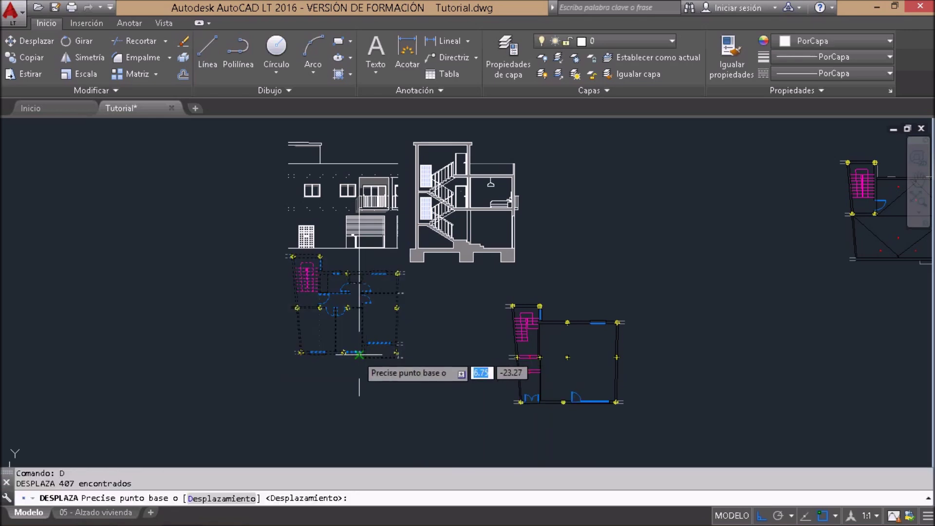
{"action": "scroll", "coordinate": [357, 354], "scroll_direction": "up", "scroll_amount": 5}
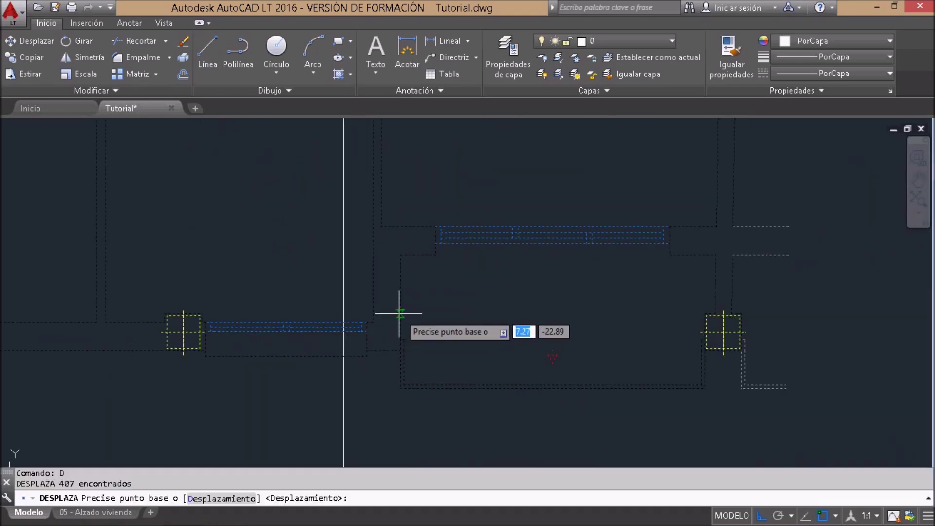
{"action": "left_click", "coordinate": [396, 308]}
{"action": "left_click", "coordinate": [342, 314]}
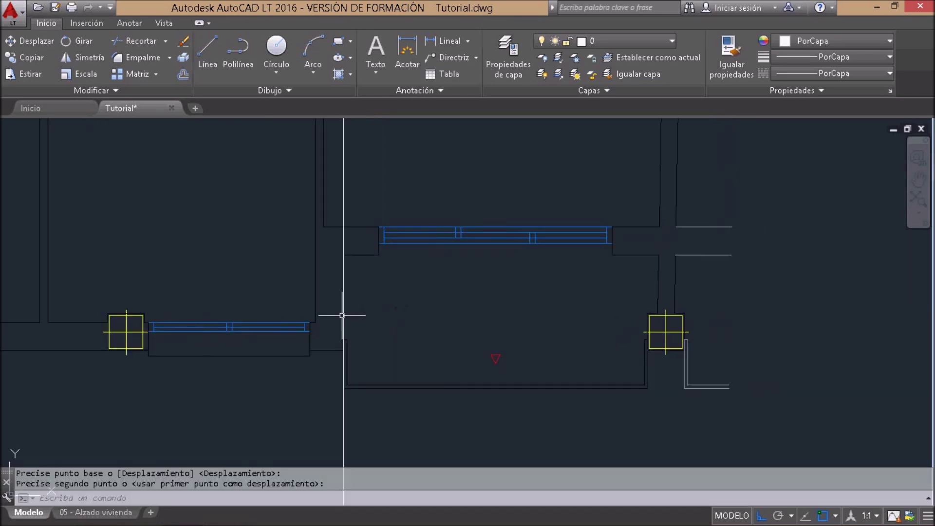
Step: Delete the vertical reference line and reframe the drawings
{"action": "left_click", "coordinate": [331, 417]}
{"action": "key", "text": "Delete"}
{"action": "scroll", "coordinate": [358, 382], "scroll_direction": "down", "scroll_amount": 3}
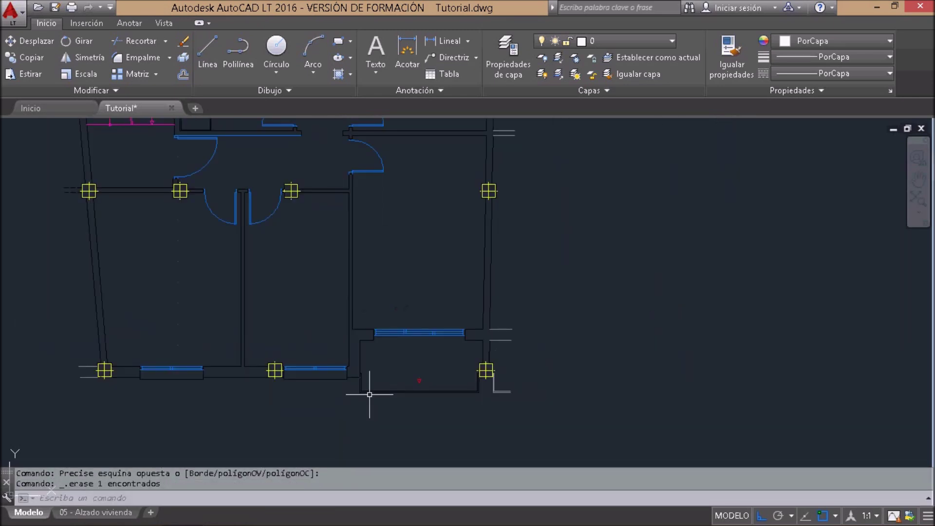
{"action": "scroll", "coordinate": [370, 382], "scroll_direction": "down", "scroll_amount": 3}
{"action": "scroll", "coordinate": [392, 381], "scroll_direction": "down", "scroll_amount": 2}
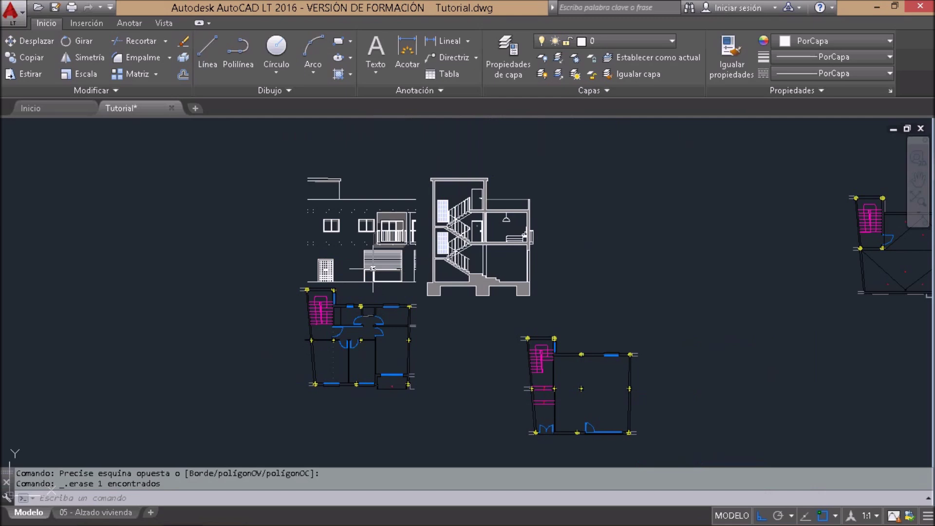
{"action": "scroll", "coordinate": [372, 245], "scroll_direction": "up", "scroll_amount": 2}
{"action": "middle_click_drag", "start_coordinate": [387, 296], "coordinate": [384, 292]}
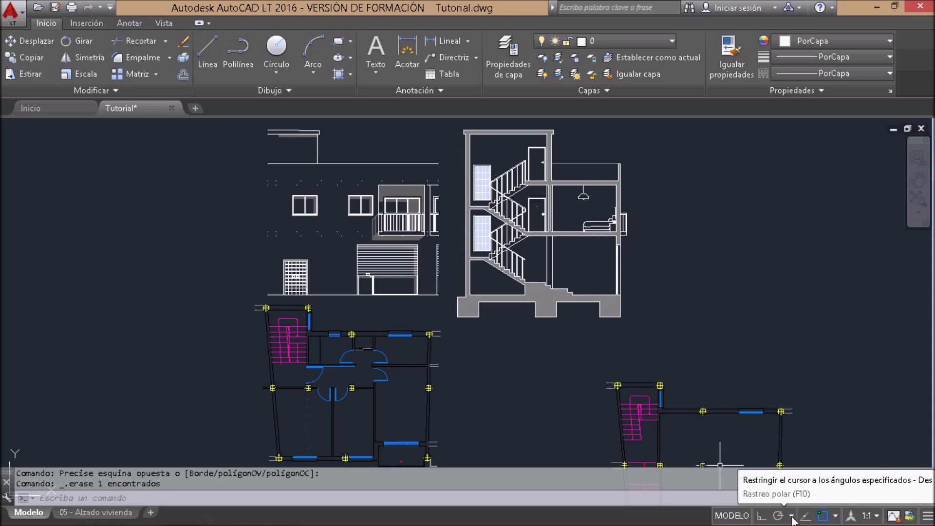
{"action": "left_click", "coordinate": [792, 518]}
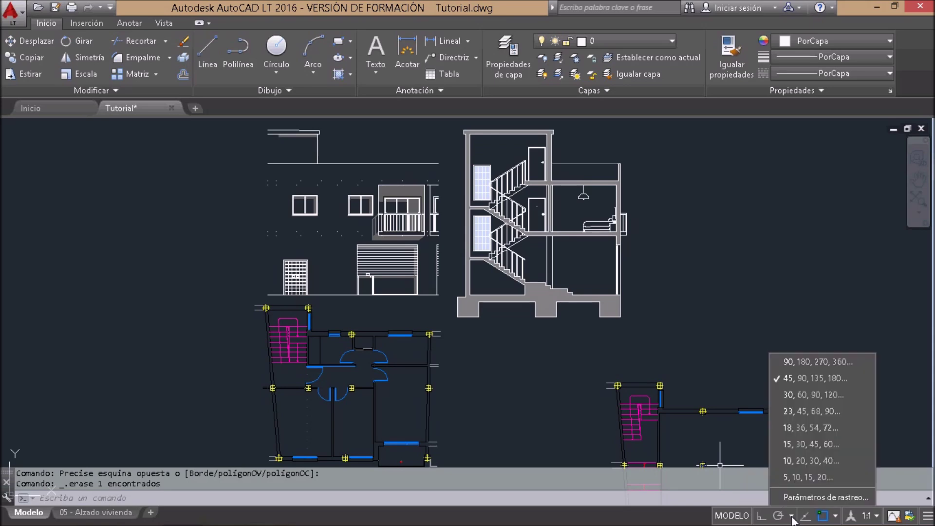
Step: Keep 45° polar angle increments and leave polar tracking switched on
{"action": "left_click", "coordinate": [810, 383]}
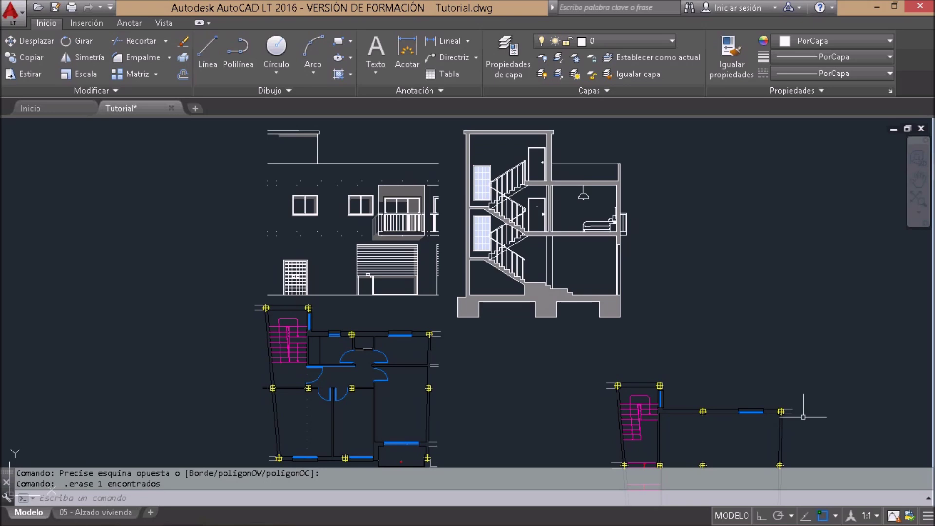
{"action": "left_click", "coordinate": [778, 517]}
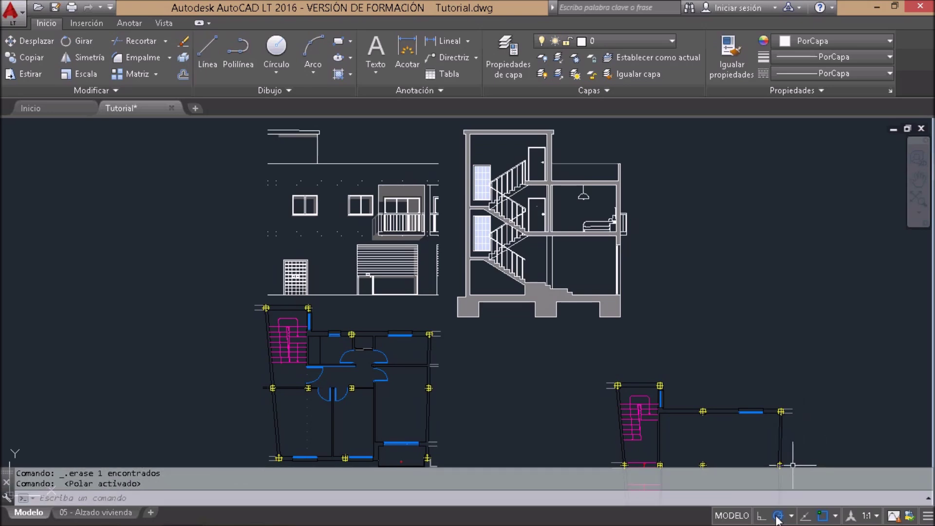
{"action": "left_click", "coordinate": [778, 517]}
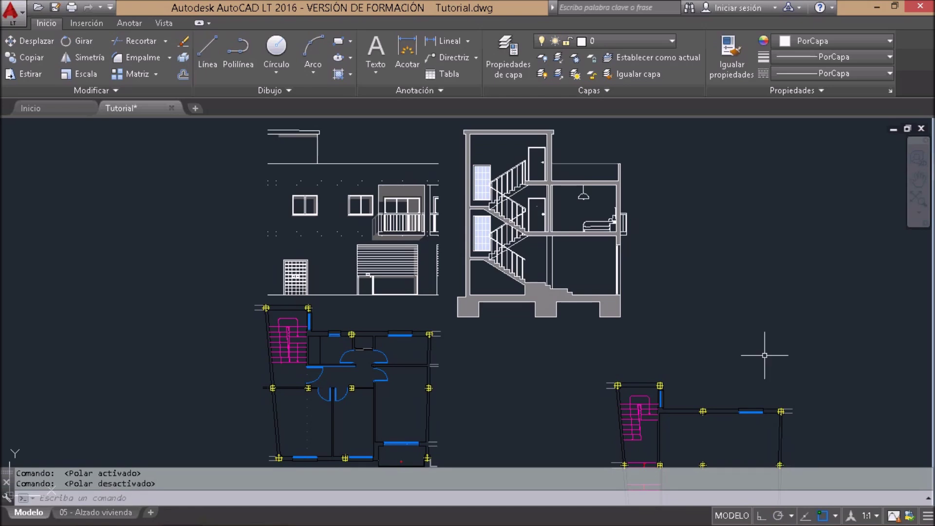
{"action": "key", "text": "F10"}
{"action": "key", "text": "alt"}
{"action": "key", "text": "F10"}
{"action": "left_click", "coordinate": [777, 515]}
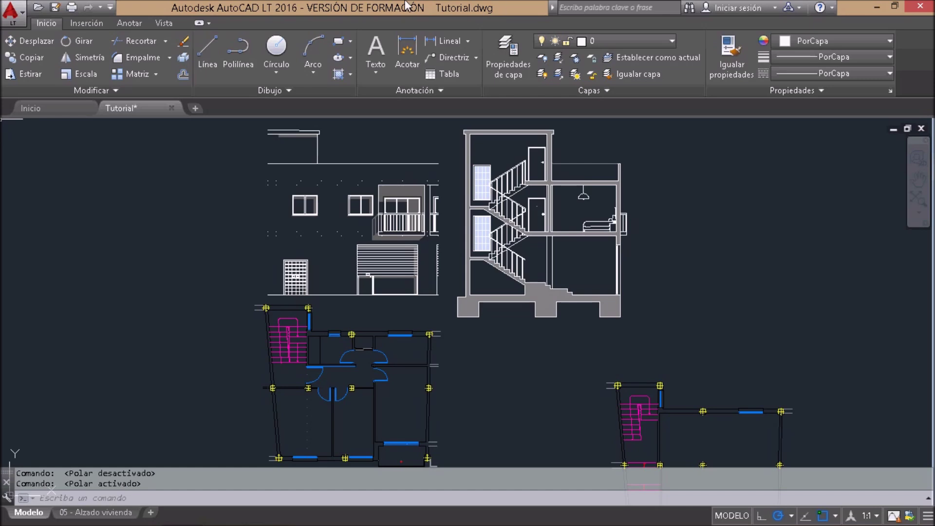
{"action": "left_click", "coordinate": [612, 39]}
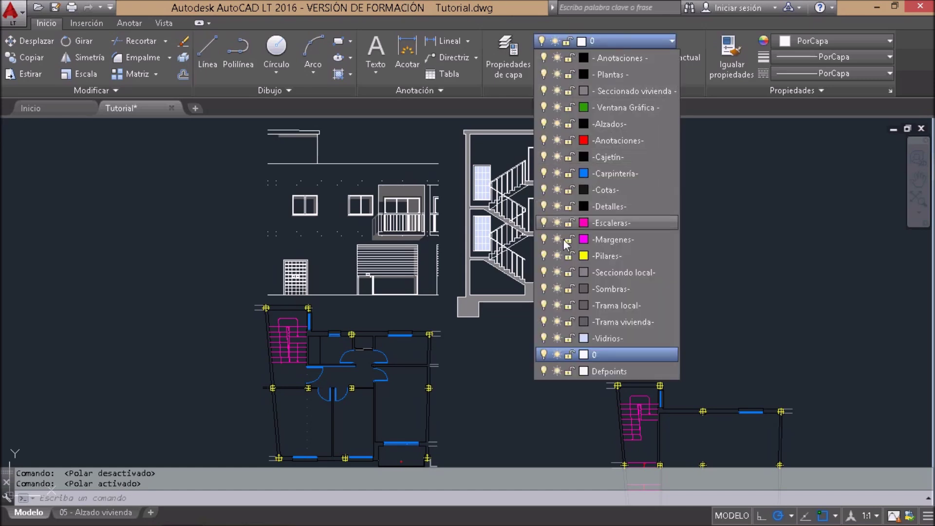
Step: Switch off the -Sombras- layer's lightbulb in the Layers dropdown
{"action": "left_click", "coordinate": [543, 289]}
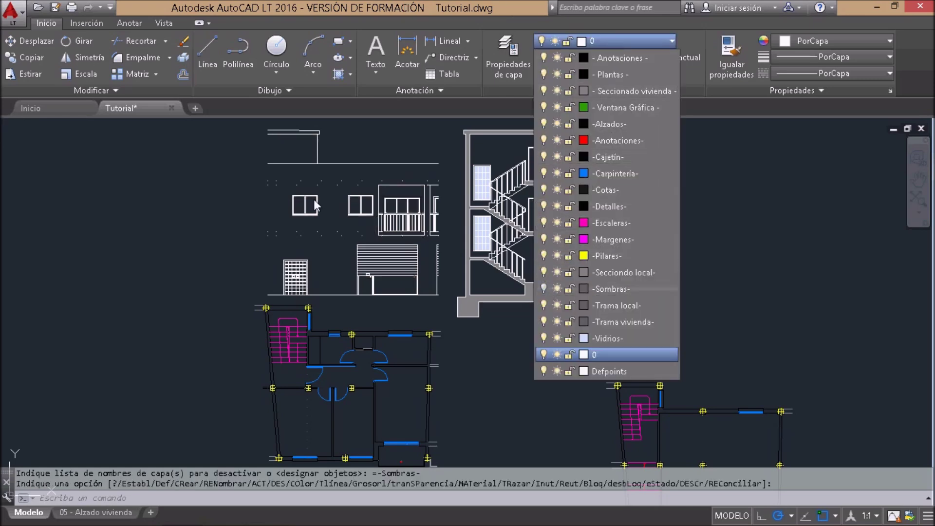
{"action": "left_click", "coordinate": [175, 174]}
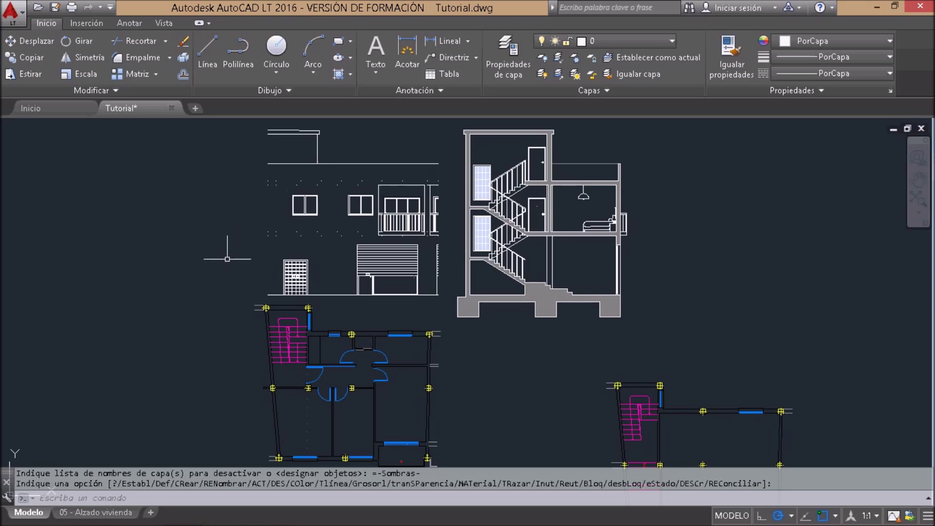
{"action": "middle_click_drag", "start_coordinate": [223, 298], "coordinate": [230, 195]}
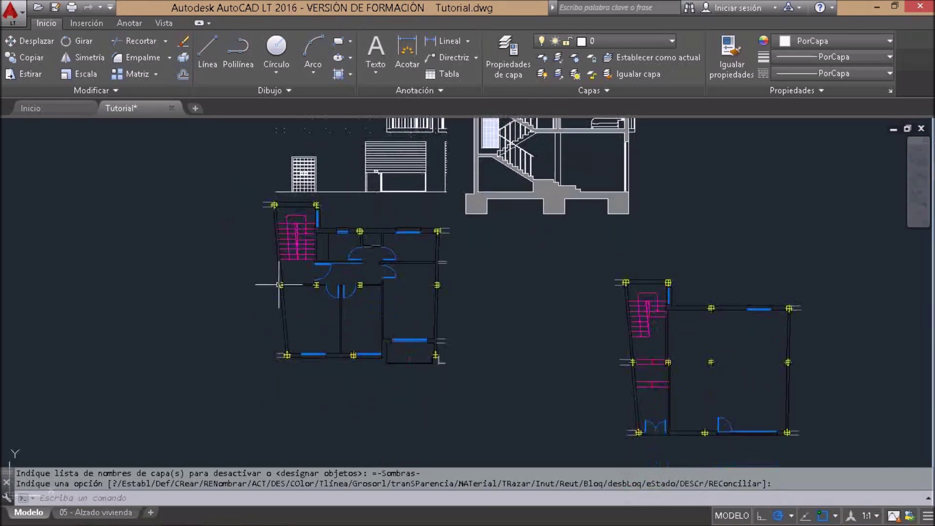
Step: Draw a 135° diagonal line from the floor plan's lower wall corner
{"action": "scroll", "coordinate": [280, 285], "scroll_direction": "up", "scroll_amount": 2}
{"action": "type", "text": "l"}
{"action": "key", "text": "Return"}
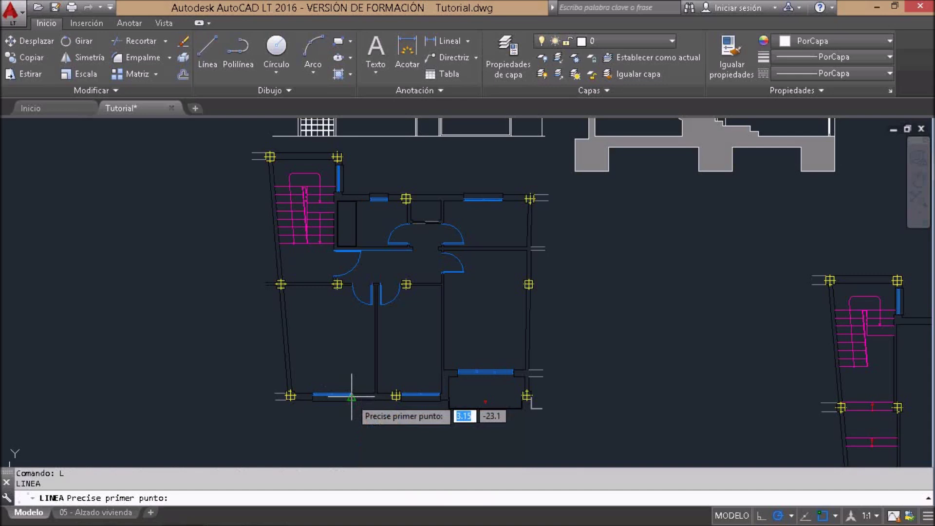
{"action": "scroll", "coordinate": [350, 388], "scroll_direction": "up", "scroll_amount": 2}
{"action": "scroll", "coordinate": [351, 390], "scroll_direction": "up", "scroll_amount": 2}
{"action": "scroll", "coordinate": [354, 396], "scroll_direction": "up", "scroll_amount": 2}
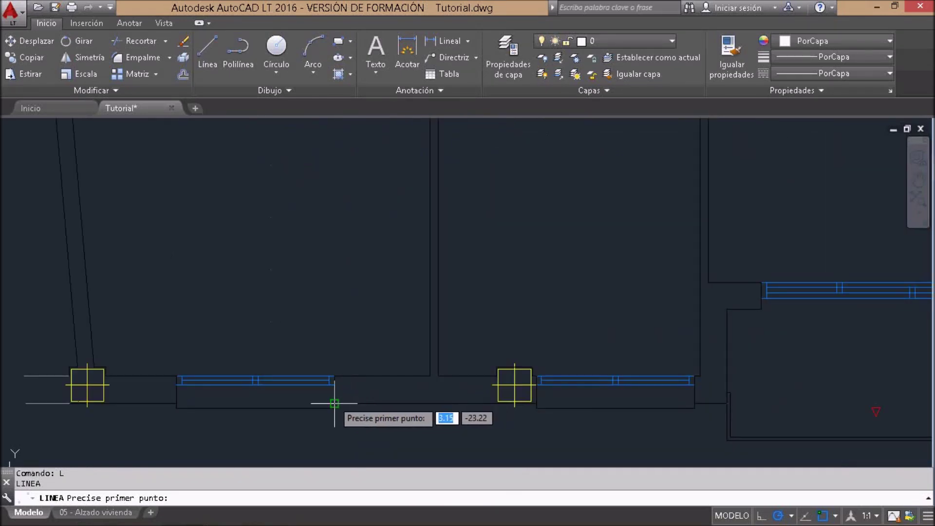
{"action": "left_click", "coordinate": [334, 402]}
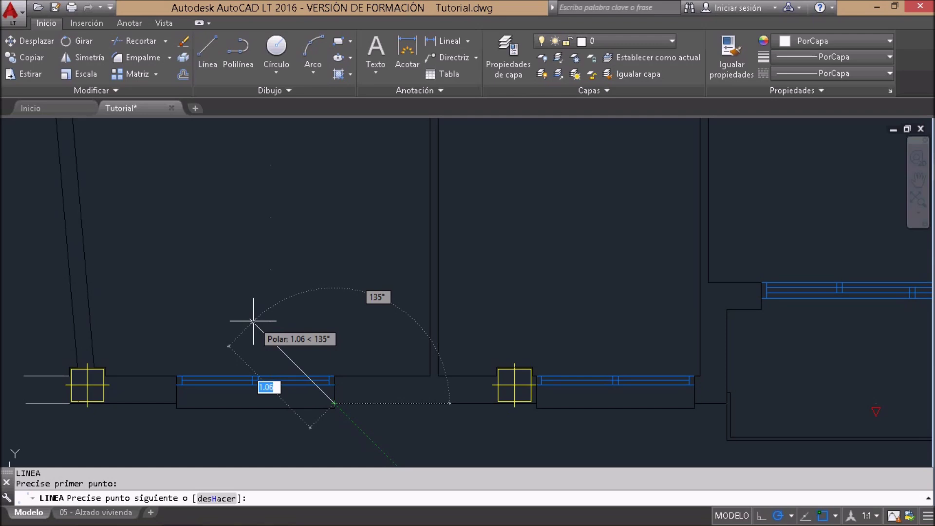
{"action": "left_click", "coordinate": [252, 321]}
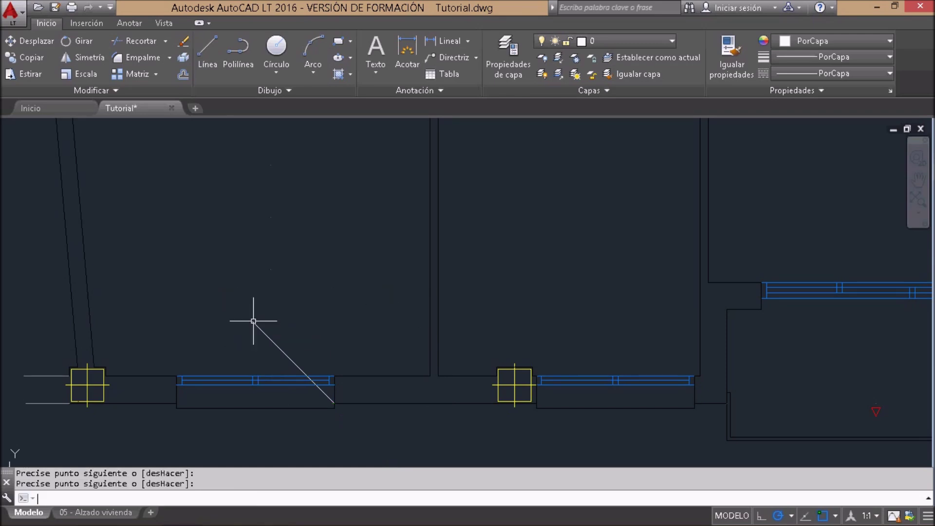
{"action": "key", "text": "Return"}
Step: Draw a vertical projection line from the diagonal's wall crossing up to the elevation
{"action": "scroll", "coordinate": [303, 416], "scroll_direction": "up", "scroll_amount": 4}
{"action": "type", "text": "l"}
{"action": "key", "text": "Return"}
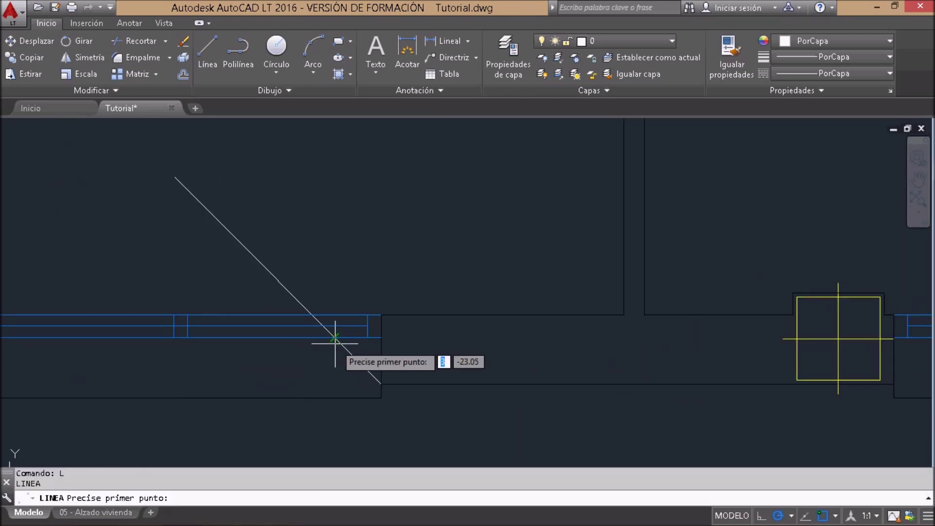
{"action": "left_click", "coordinate": [335, 337]}
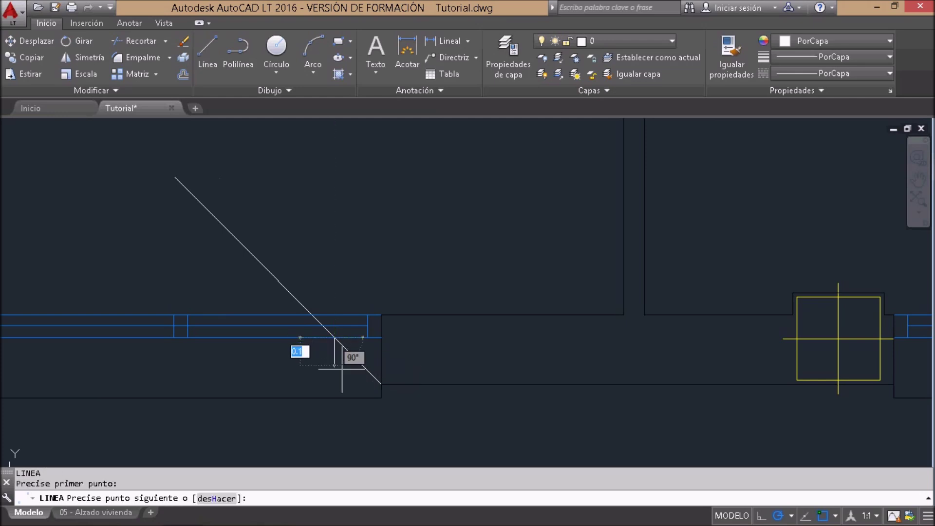
{"action": "scroll", "coordinate": [339, 358], "scroll_direction": "down", "scroll_amount": 3}
{"action": "scroll", "coordinate": [318, 365], "scroll_direction": "down", "scroll_amount": 2}
{"action": "scroll", "coordinate": [314, 370], "scroll_direction": "down", "scroll_amount": 1}
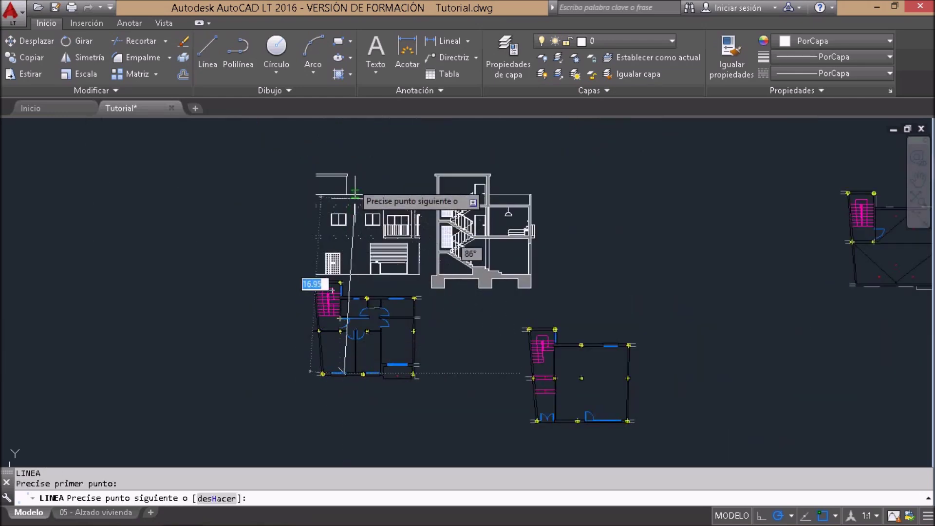
{"action": "scroll", "coordinate": [351, 200], "scroll_direction": "up", "scroll_amount": 2}
{"action": "scroll", "coordinate": [341, 180], "scroll_direction": "up", "scroll_amount": 2}
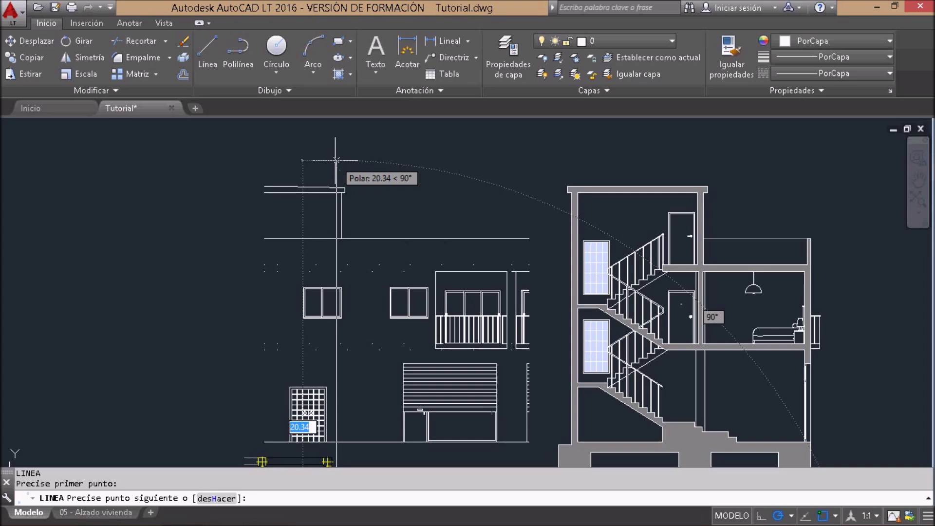
{"action": "left_click", "coordinate": [336, 160]}
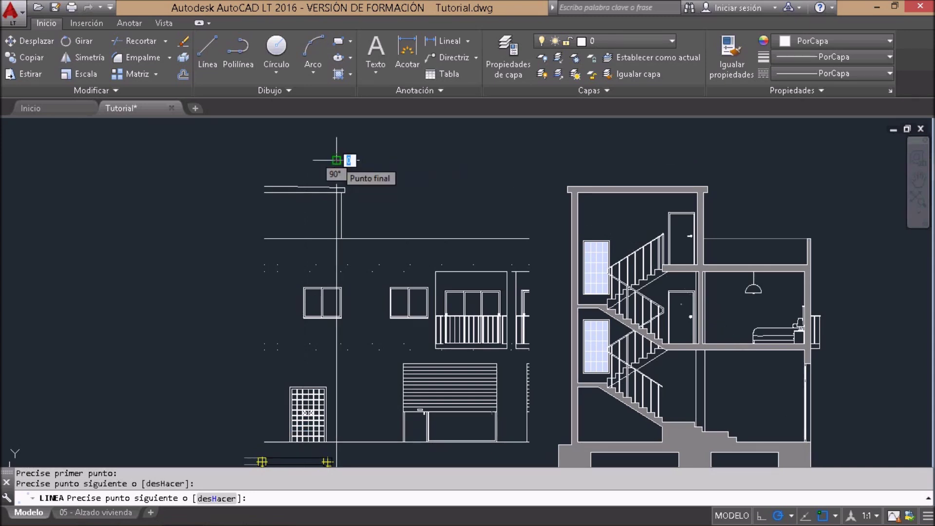
{"action": "key", "text": "Return"}
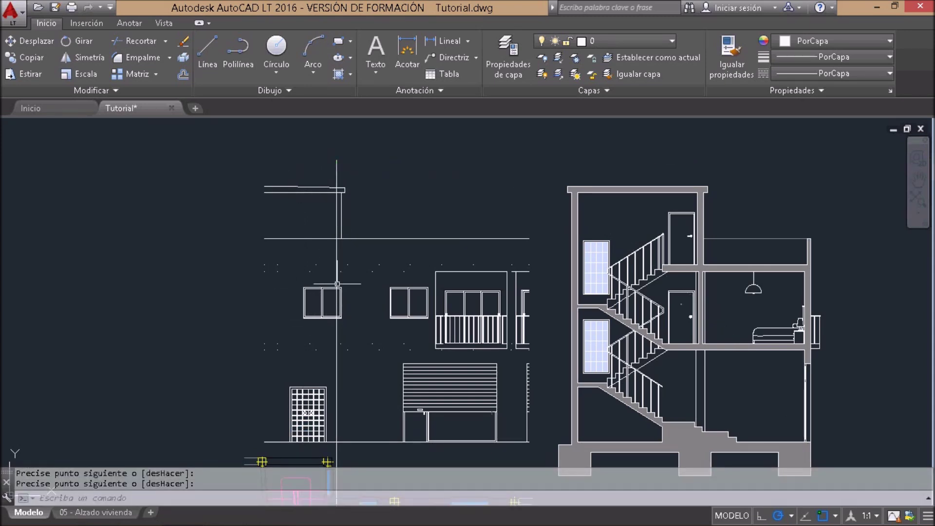
Step: Draw a short line in the left window from its top to its lower corner
{"action": "scroll", "coordinate": [304, 287], "scroll_direction": "up", "scroll_amount": 2}
{"action": "scroll", "coordinate": [305, 288], "scroll_direction": "up", "scroll_amount": 2}
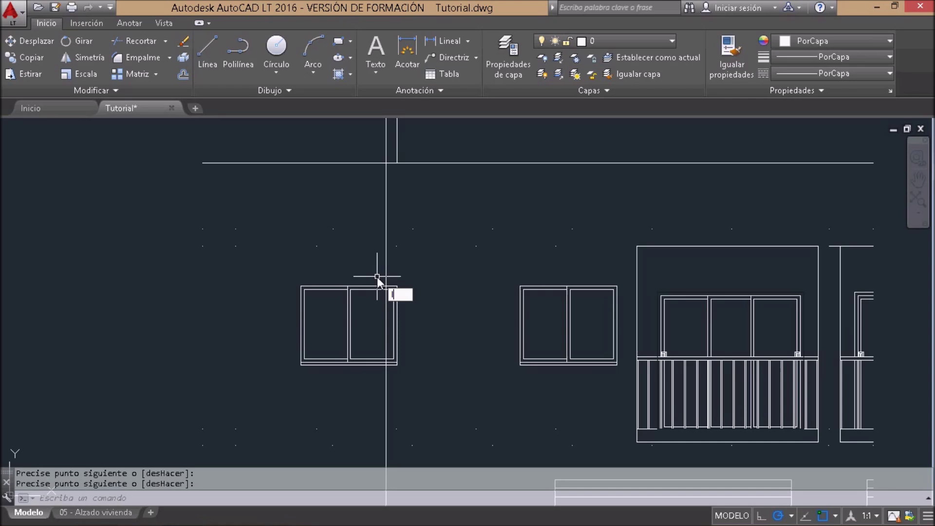
{"action": "key", "text": "Return"}
{"action": "left_click", "coordinate": [386, 286]}
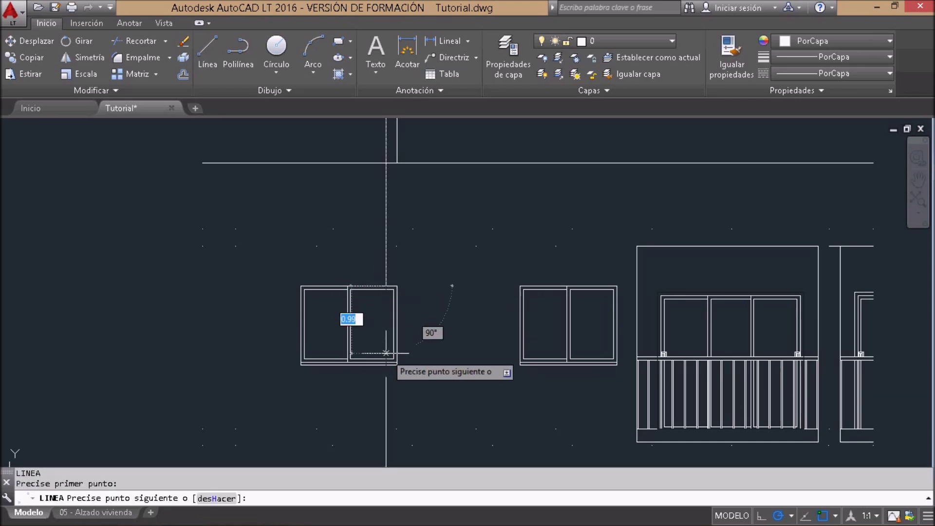
{"action": "scroll", "coordinate": [389, 361], "scroll_direction": "up", "scroll_amount": 2}
{"action": "scroll", "coordinate": [390, 362], "scroll_direction": "up", "scroll_amount": 2}
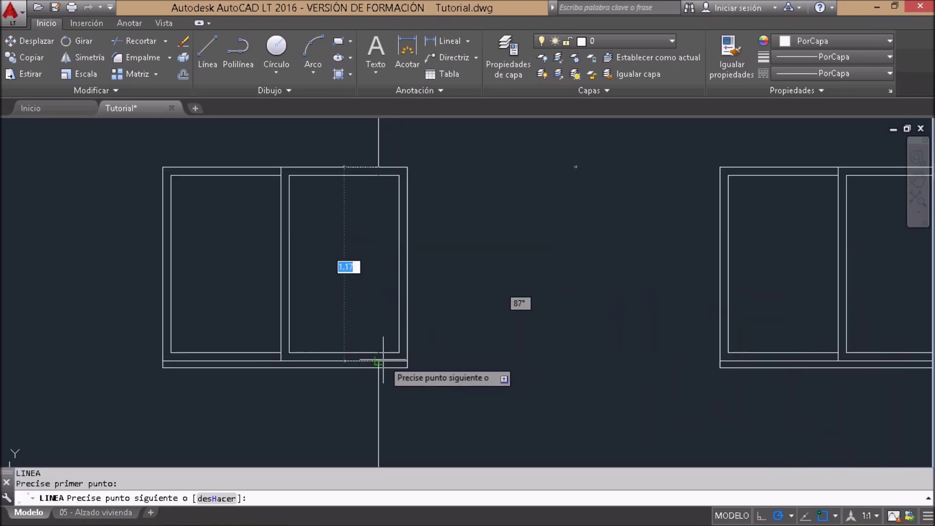
{"action": "left_click", "coordinate": [381, 361]}
{"action": "key", "text": "Return"}
Step: Select the long vertical projection line above the left window
{"action": "scroll", "coordinate": [409, 355], "scroll_direction": "down", "scroll_amount": 2}
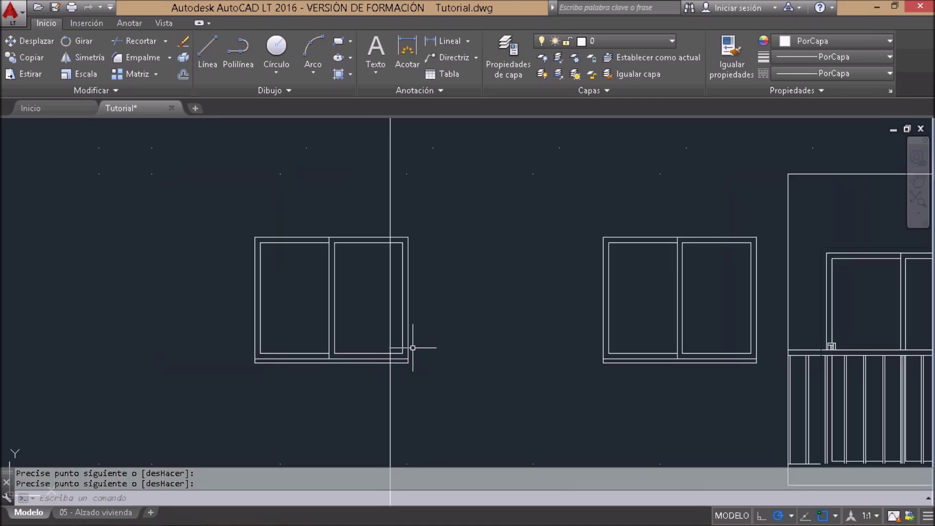
{"action": "middle_click_drag", "start_coordinate": [385, 340], "coordinate": [428, 365]}
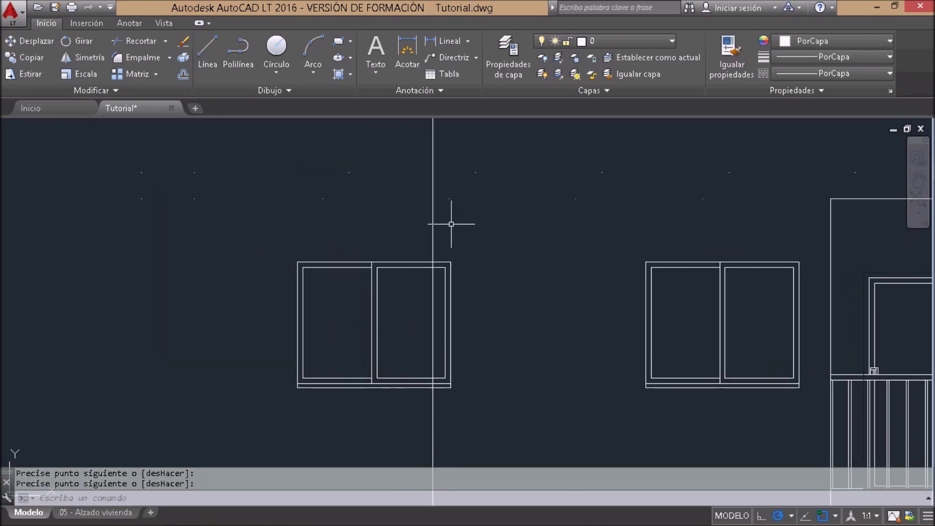
{"action": "left_click", "coordinate": [453, 440]}
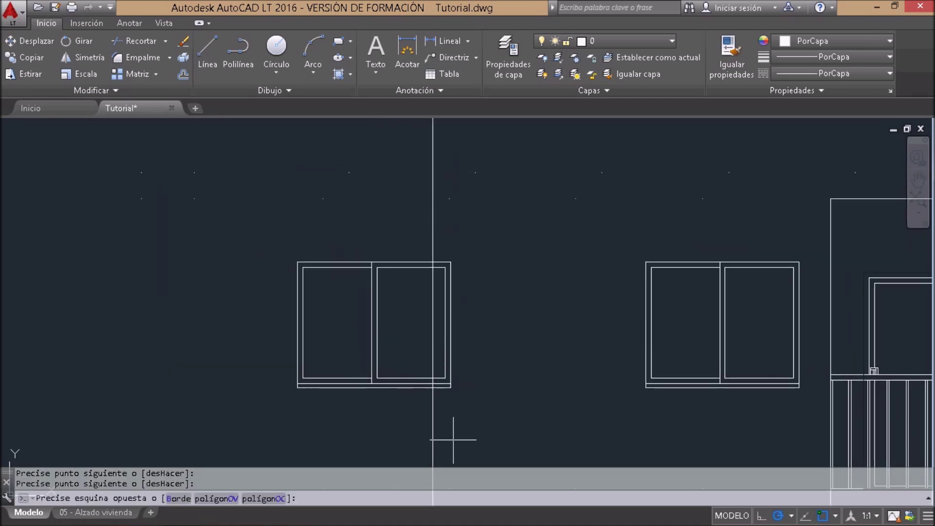
{"action": "left_click", "coordinate": [415, 441]}
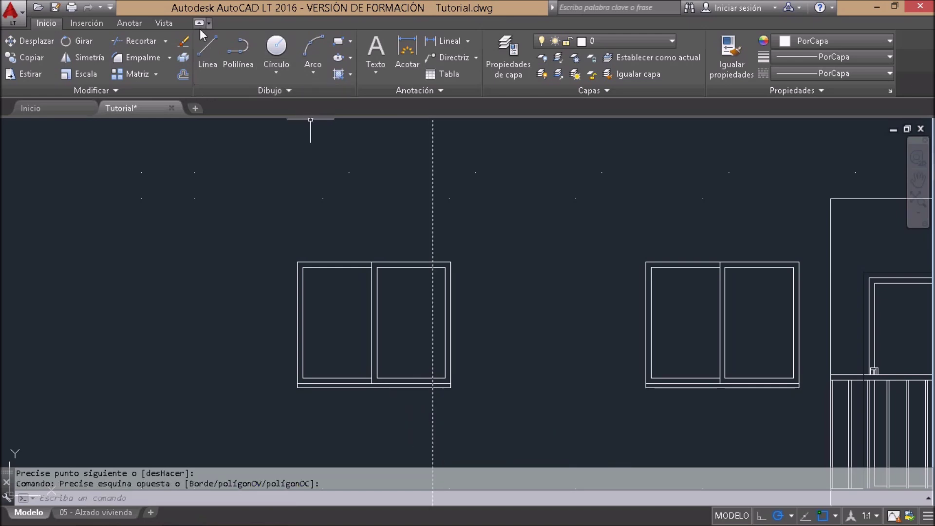
Step: Rotate the projection line 90° about the window's top-right corner
{"action": "left_click", "coordinate": [77, 41]}
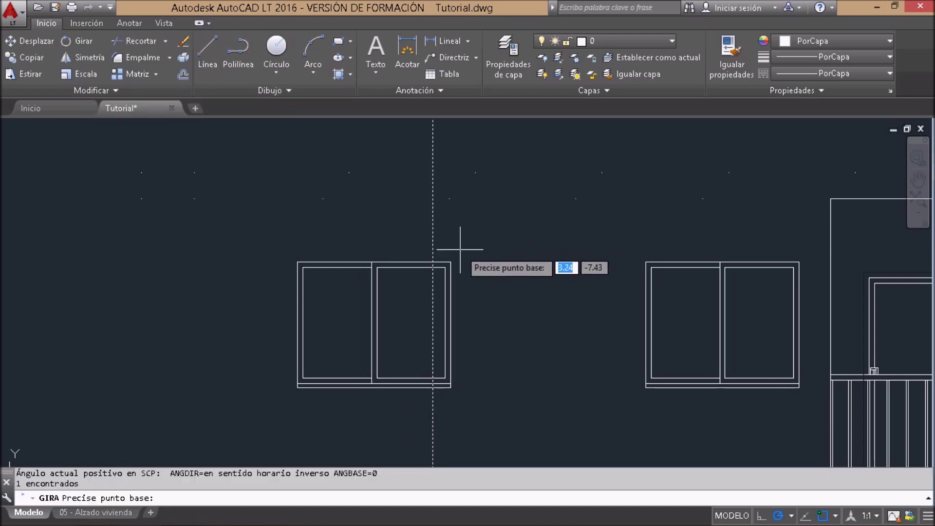
{"action": "left_click", "coordinate": [451, 263]}
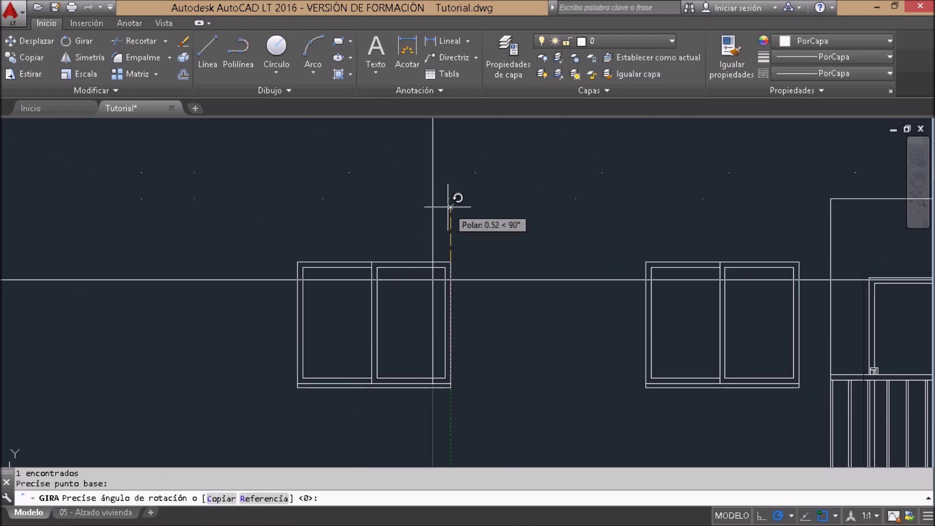
{"action": "left_click", "coordinate": [449, 207]}
Step: Erase the leftover vertical projection line
{"action": "left_click", "coordinate": [448, 147]}
{"action": "left_click", "coordinate": [408, 139]}
{"action": "key", "text": "Delete"}
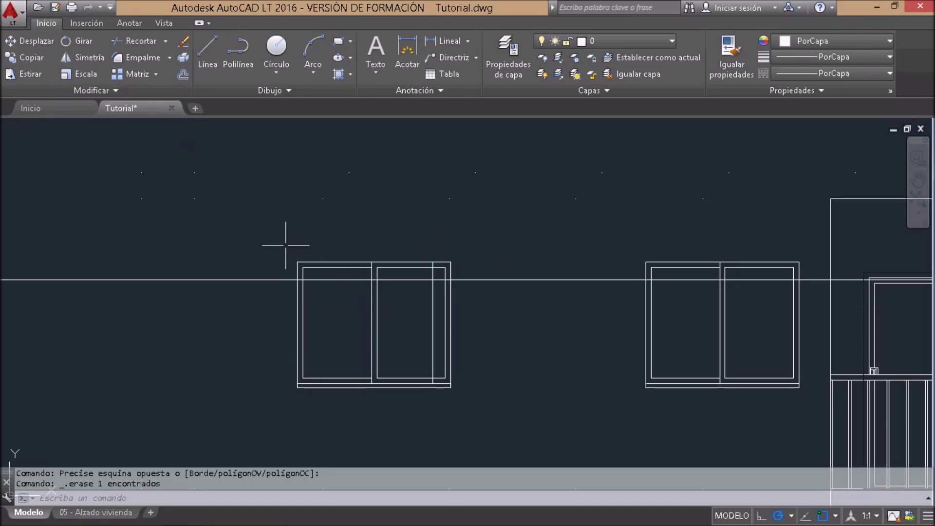
{"action": "type", "text": "pol"}
{"action": "key", "text": "Return"}
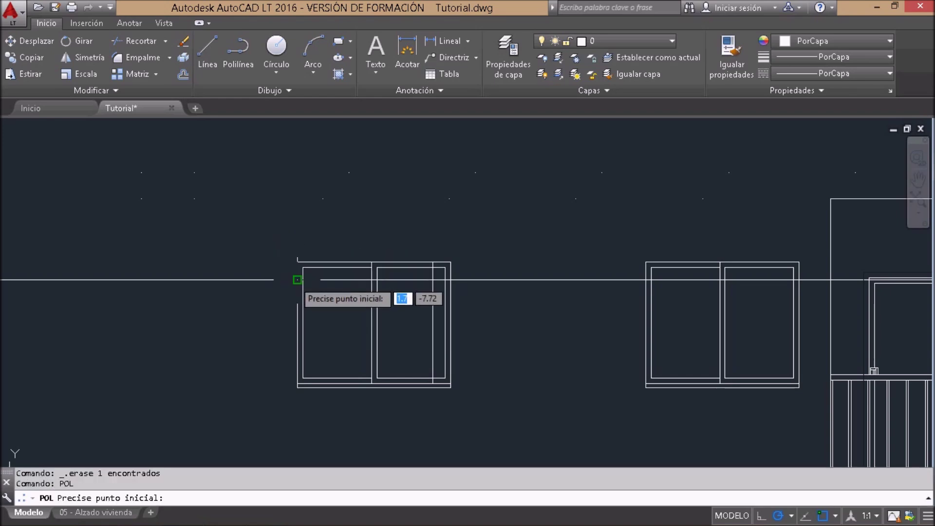
Step: Draw a closed L-shaped polyline along the window's top and right side
{"action": "left_click", "coordinate": [297, 279]}
{"action": "left_click", "coordinate": [298, 262]}
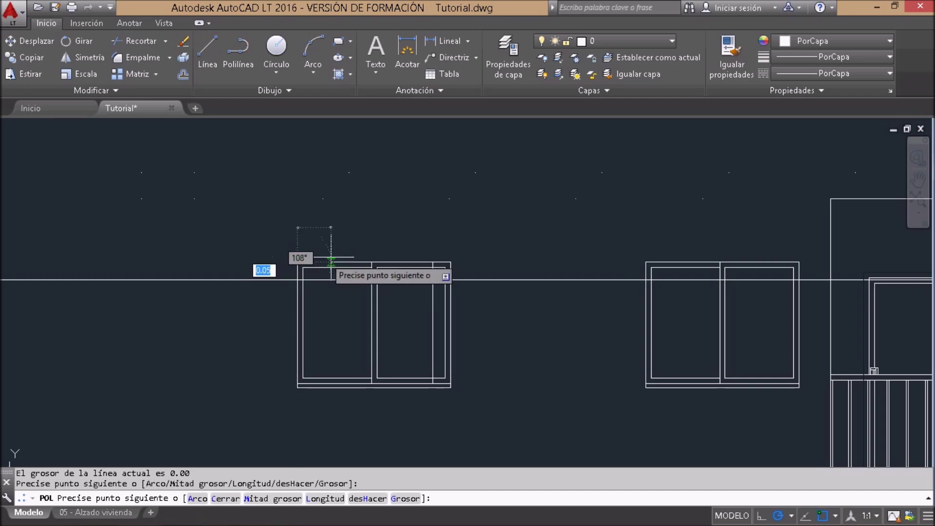
{"action": "left_click", "coordinate": [450, 262]}
{"action": "left_click", "coordinate": [451, 387]}
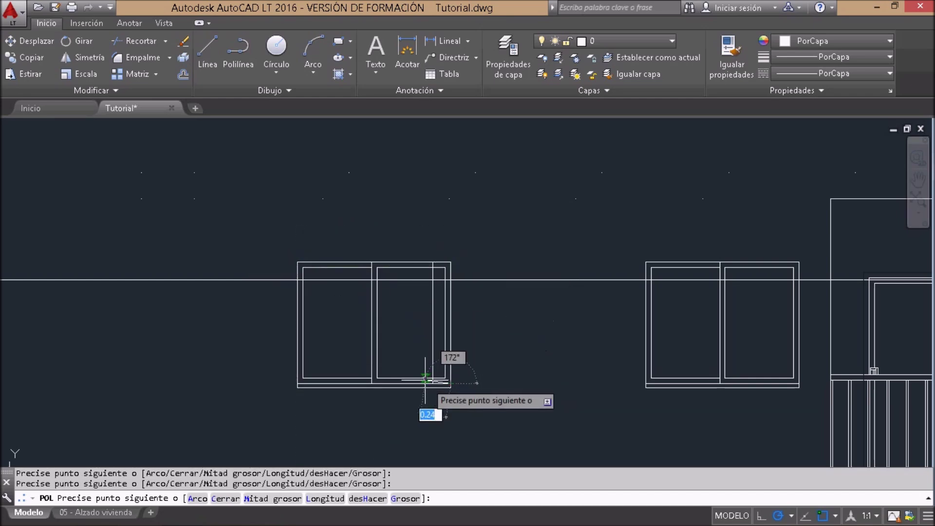
{"action": "left_click", "coordinate": [433, 383]}
{"action": "left_click", "coordinate": [433, 267]}
{"action": "type", "text": "c"}
{"action": "key", "text": "Return"}
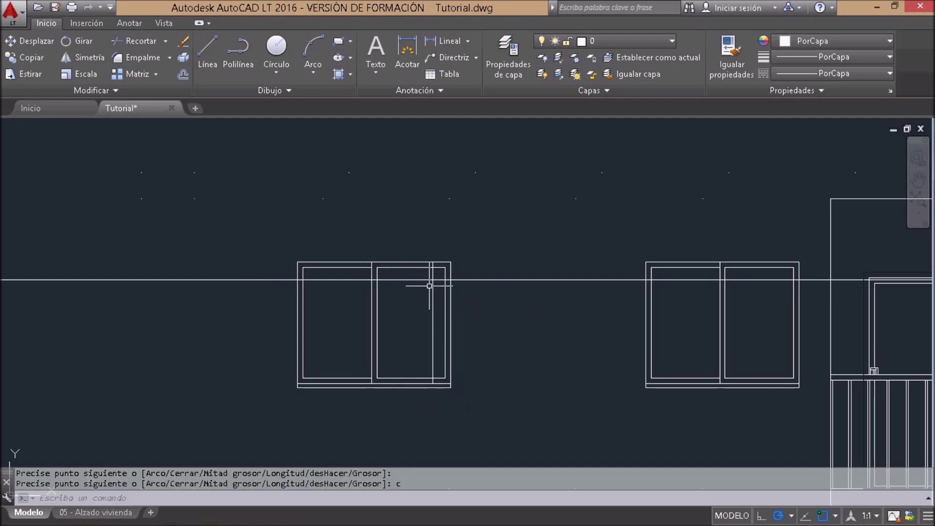
Step: Move the L-shaped outline into empty space left of the windows
{"action": "left_click", "coordinate": [422, 280]}
{"action": "type", "text": "d"}
{"action": "key", "text": "Return"}
{"action": "left_click", "coordinate": [511, 252]}
{"action": "scroll", "coordinate": [593, 227], "scroll_direction": "down", "scroll_amount": 2}
{"action": "scroll", "coordinate": [593, 227], "scroll_direction": "down", "scroll_amount": 1}
{"action": "scroll", "coordinate": [470, 234], "scroll_direction": "up", "scroll_amount": 1}
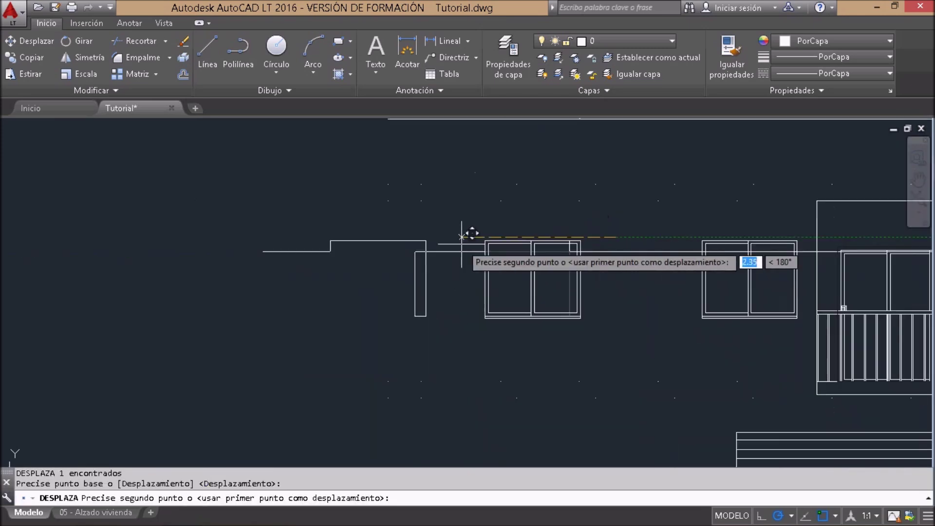
{"action": "left_click", "coordinate": [340, 300]}
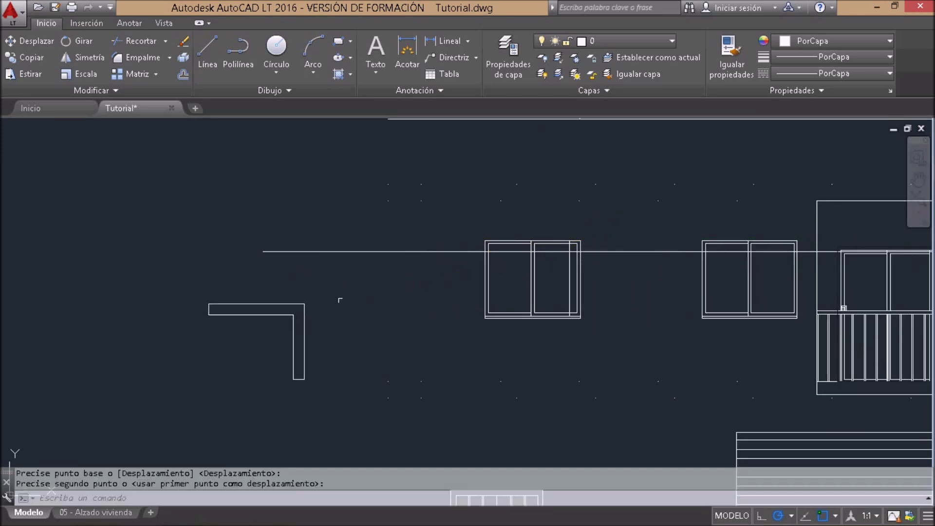
Step: Fill the inside of the L-shaped outline with a SOLID hatch
{"action": "left_click", "coordinate": [337, 76]}
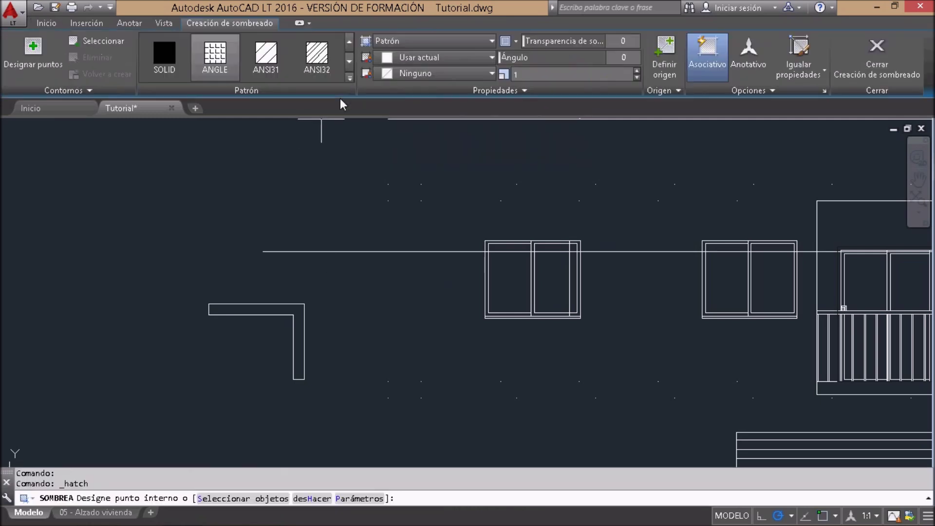
{"action": "left_click", "coordinate": [163, 57]}
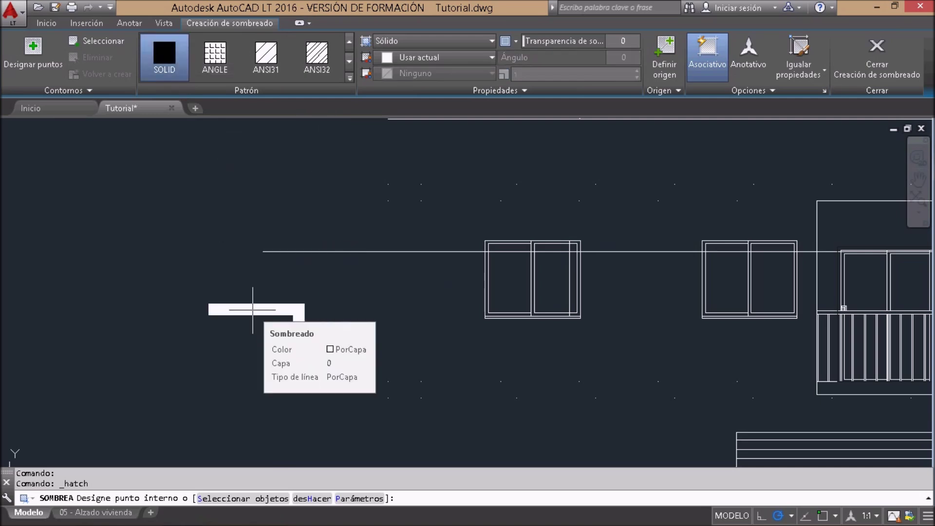
{"action": "left_click", "coordinate": [252, 310]}
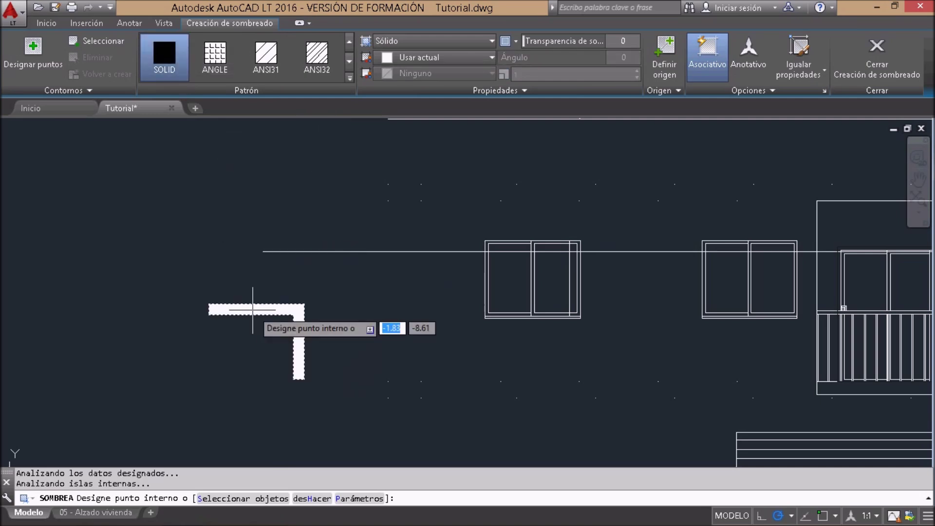
{"action": "key", "text": "Return"}
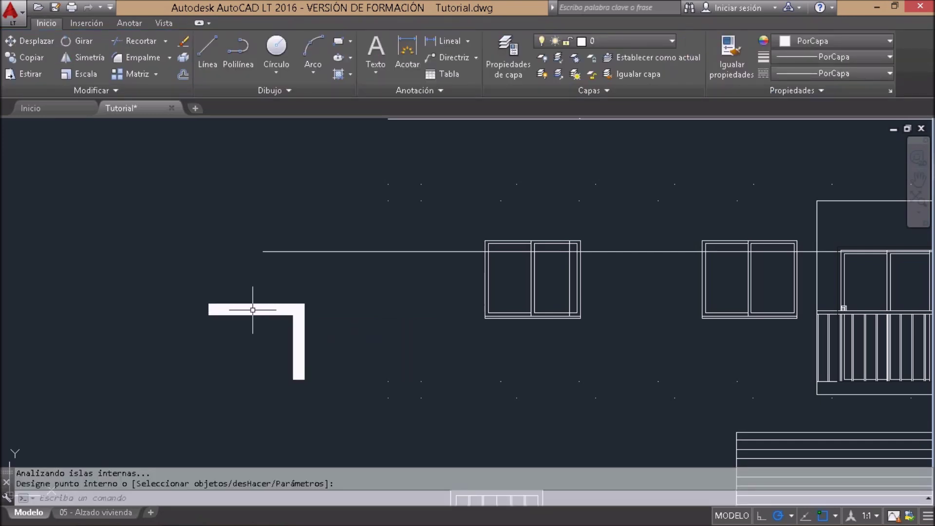
Step: Change the new solid hatch's colour to light grey 199,200,202
{"action": "left_click", "coordinate": [253, 310]}
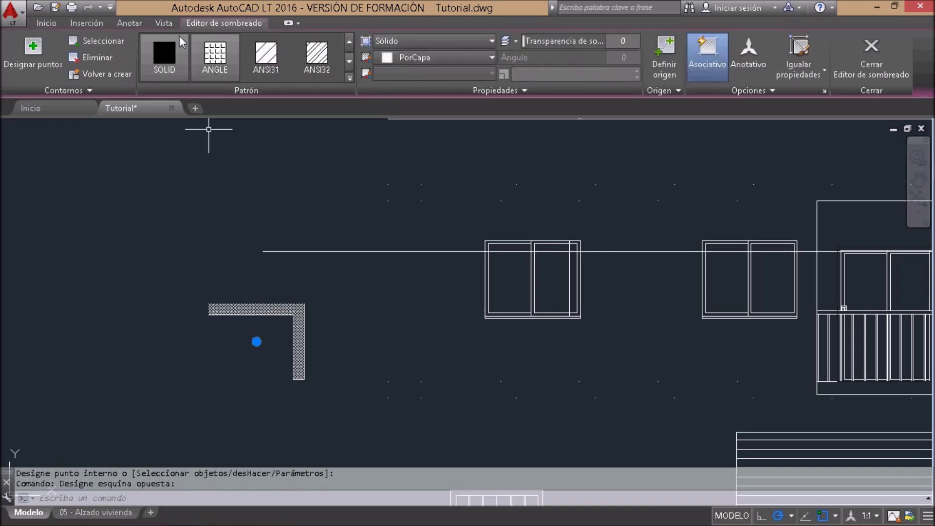
{"action": "left_click", "coordinate": [46, 22]}
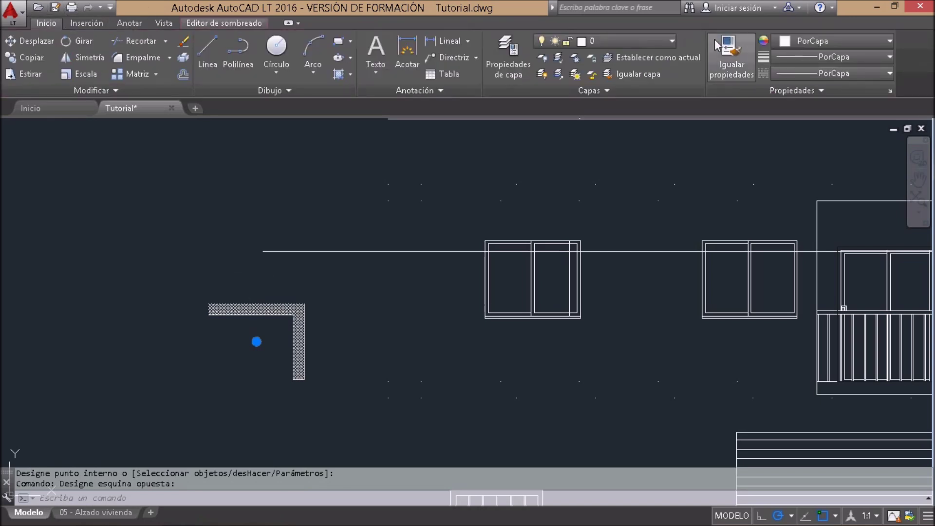
{"action": "left_click", "coordinate": [802, 45]}
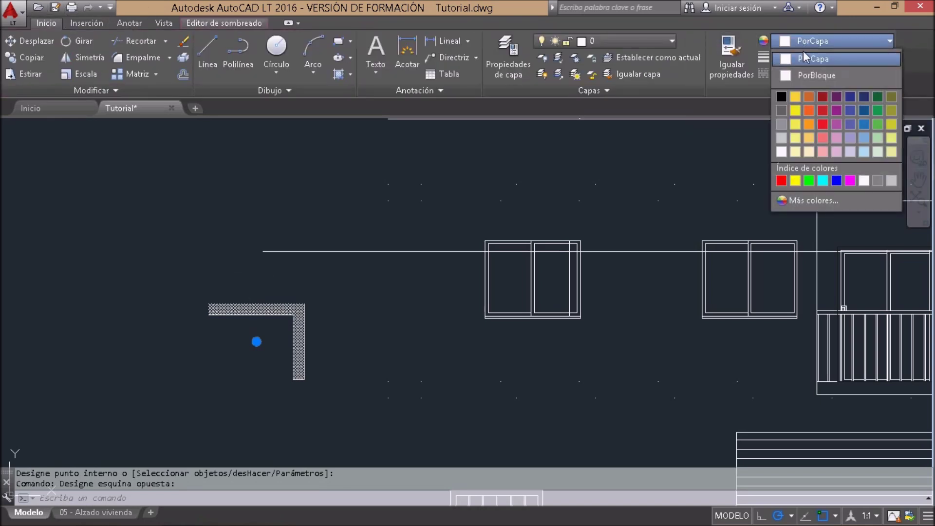
{"action": "left_click", "coordinate": [782, 139]}
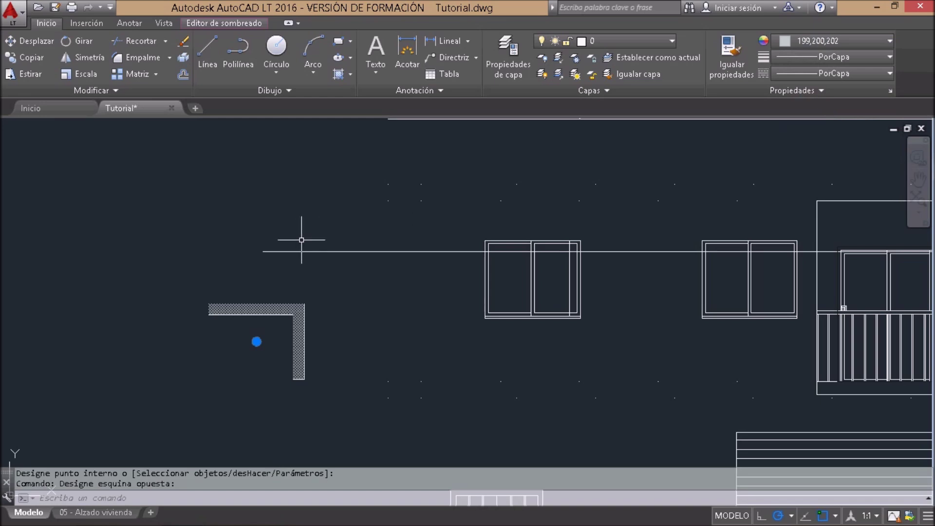
{"action": "key", "text": "Escape"}
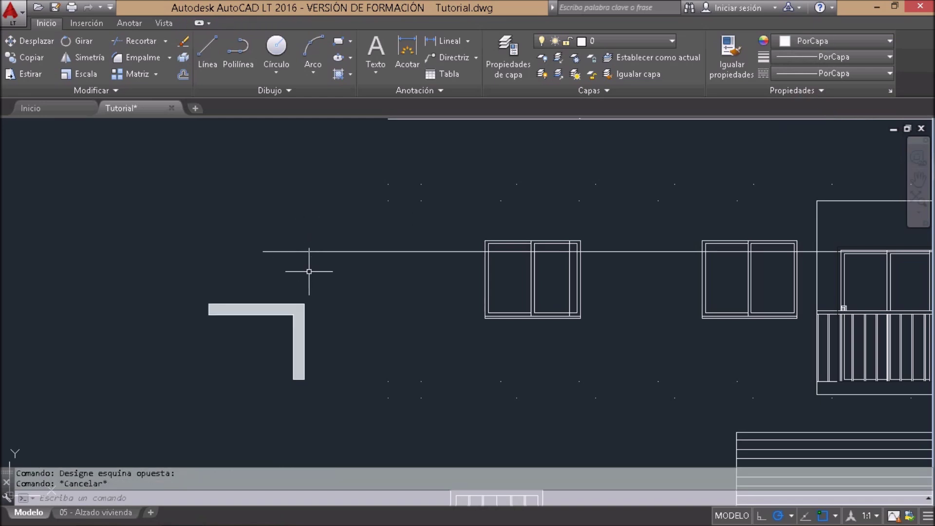
Step: Erase the long horizontal guide line and the stray vertical line in the window
{"action": "left_click", "coordinate": [309, 272]}
{"action": "left_click", "coordinate": [290, 241]}
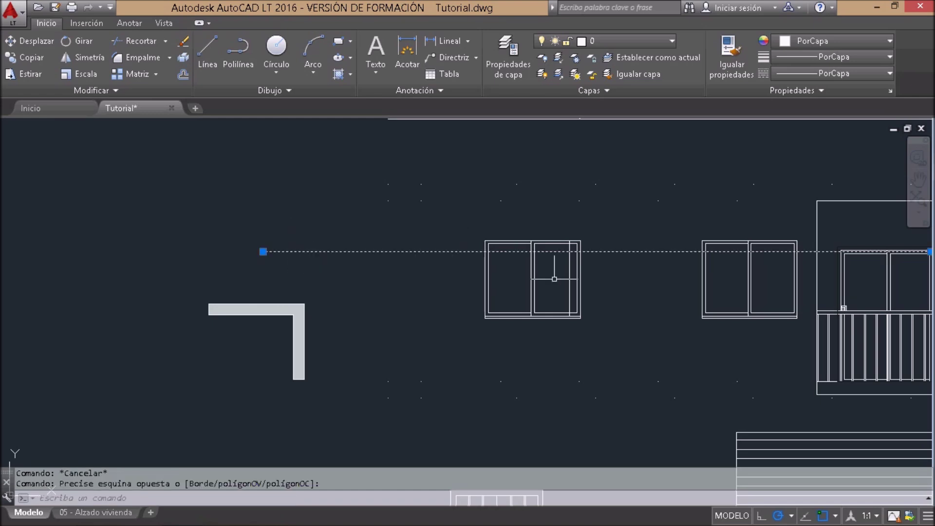
{"action": "key", "text": "Delete"}
{"action": "left_click", "coordinate": [577, 292]}
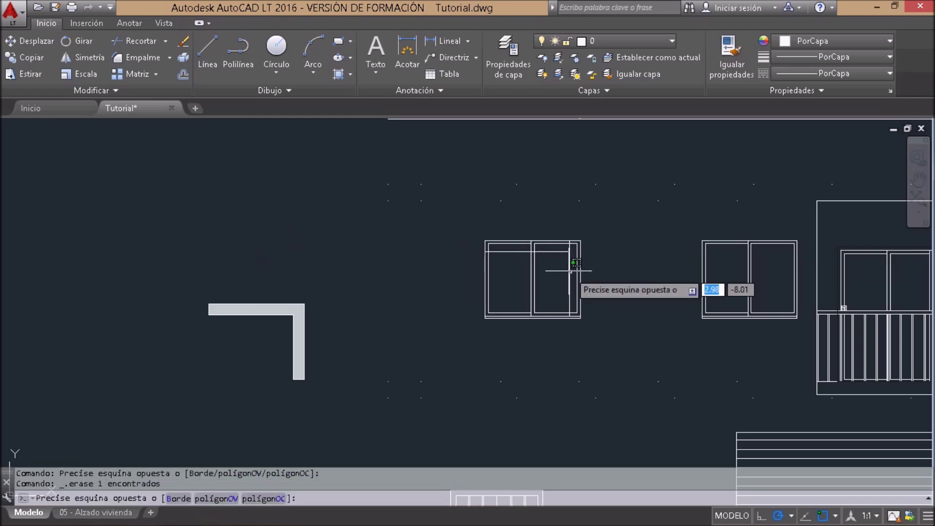
{"action": "left_click", "coordinate": [564, 259]}
{"action": "key", "text": "Delete"}
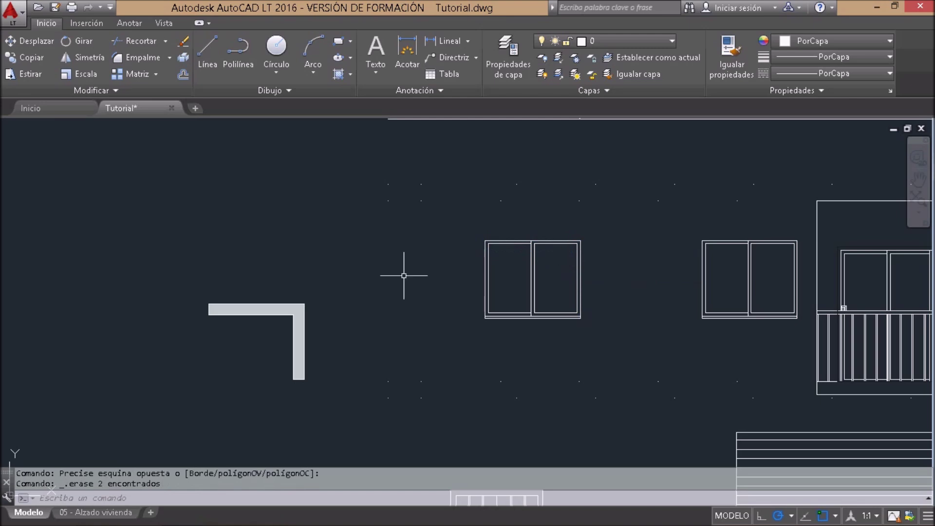
Step: Move the grey L-shaped fill onto the left window's top-right corner
{"action": "left_click", "coordinate": [280, 309]}
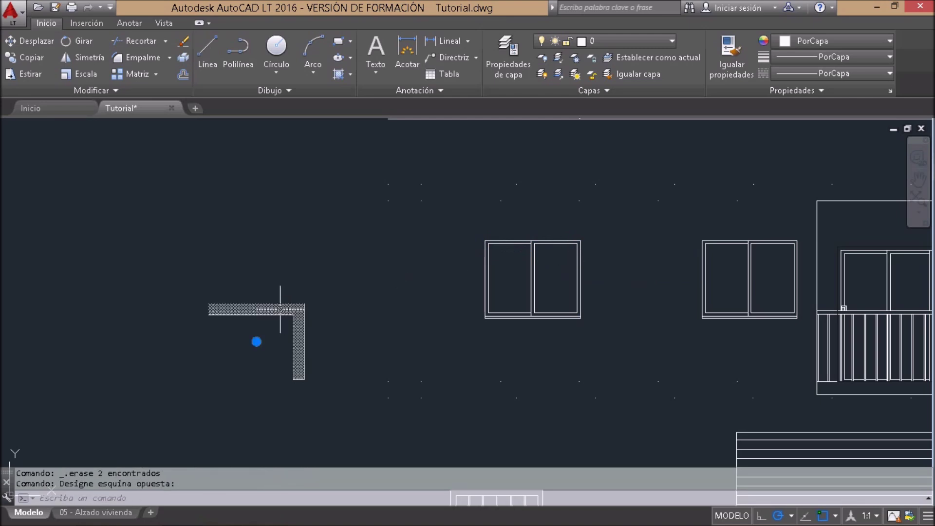
{"action": "type", "text": "d"}
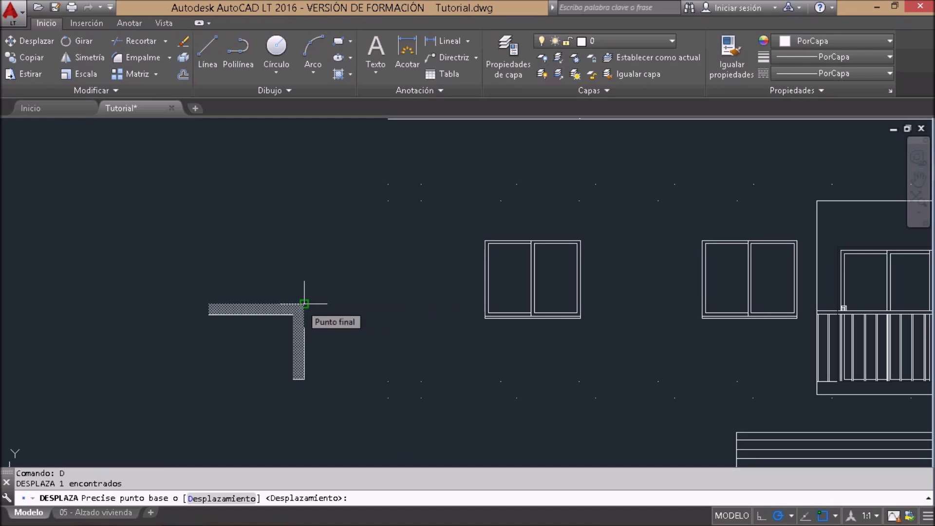
{"action": "left_click", "coordinate": [304, 303]}
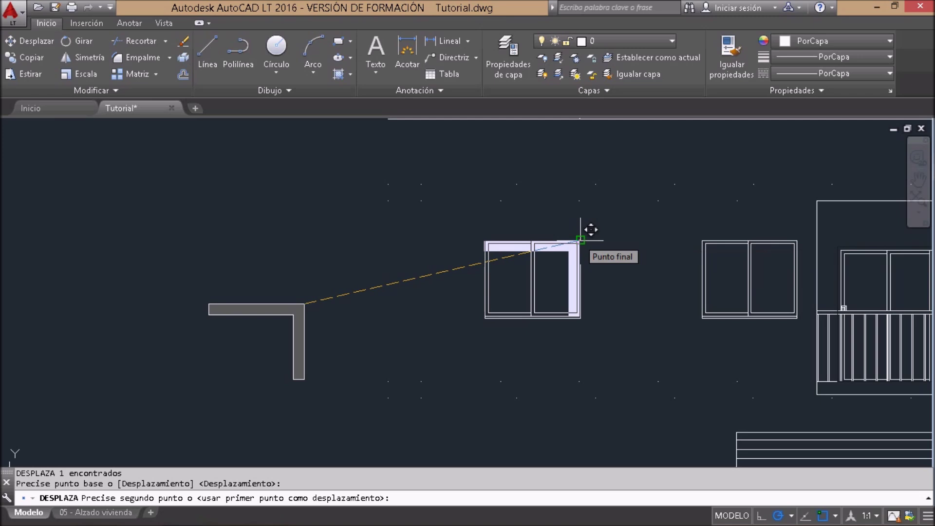
{"action": "left_click", "coordinate": [580, 239]}
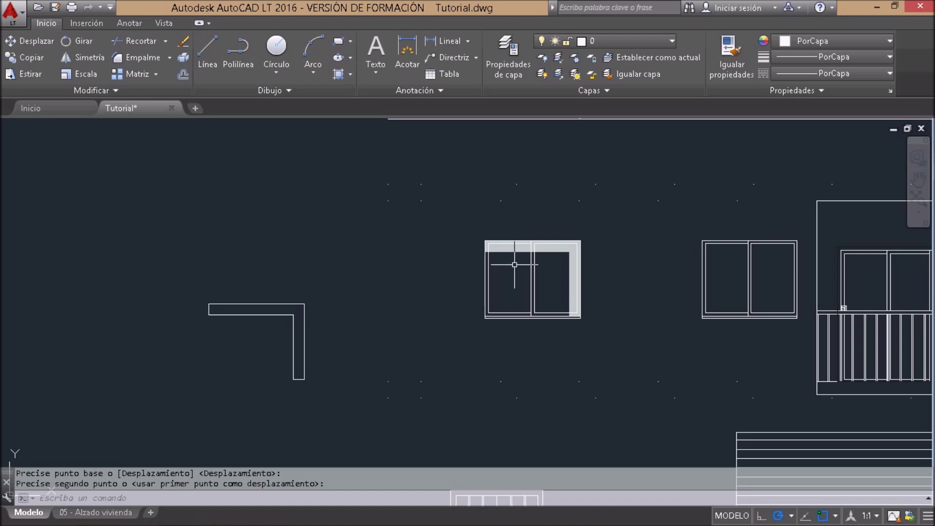
{"action": "left_click", "coordinate": [514, 265]}
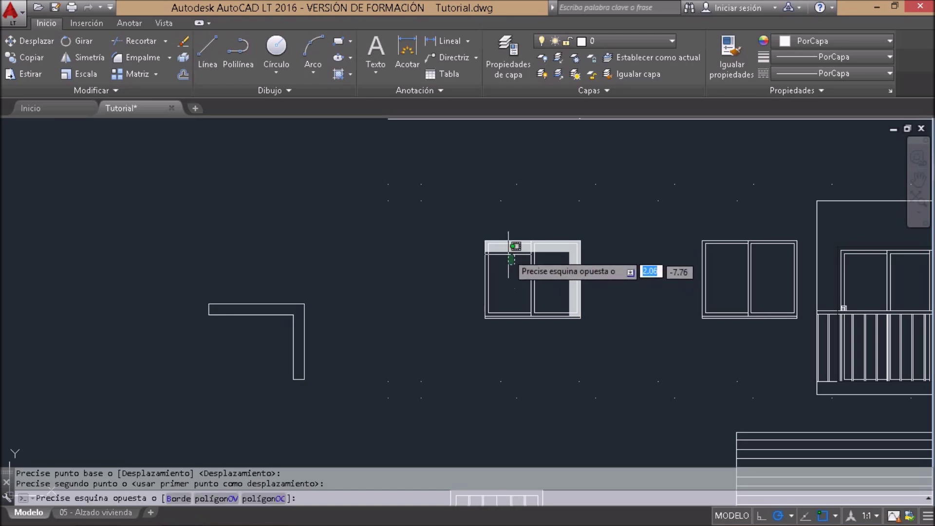
{"action": "left_click", "coordinate": [508, 250]}
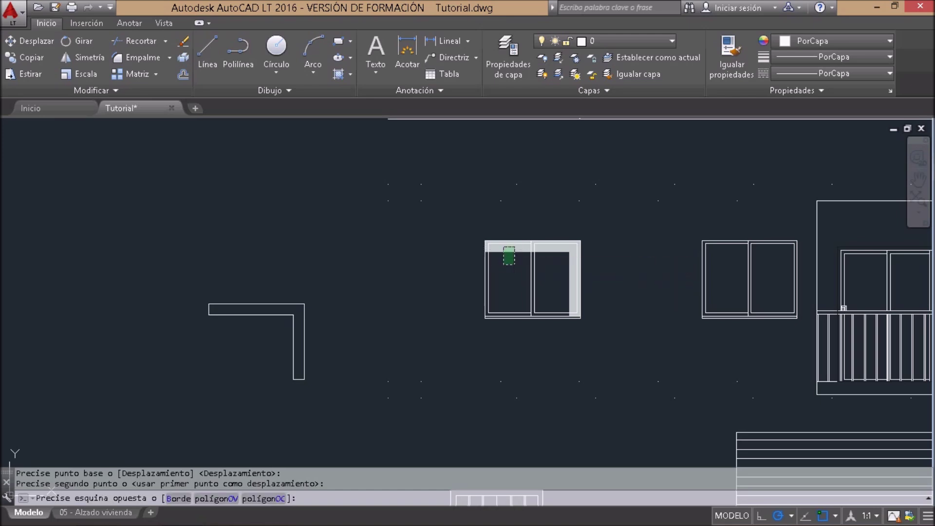
Step: Send the left window's grey shadow hatch behind its frame lines with Poner detrás
{"action": "left_click", "coordinate": [50, 24]}
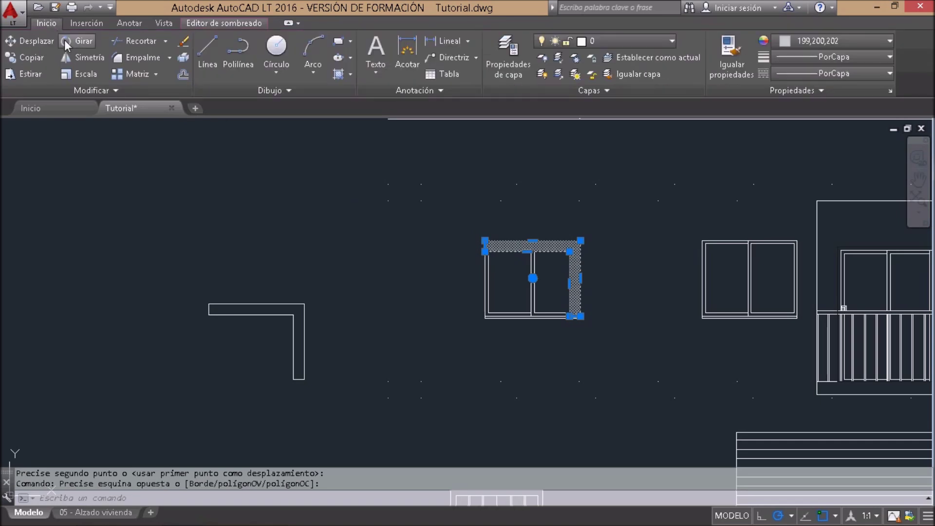
{"action": "left_click", "coordinate": [104, 92]}
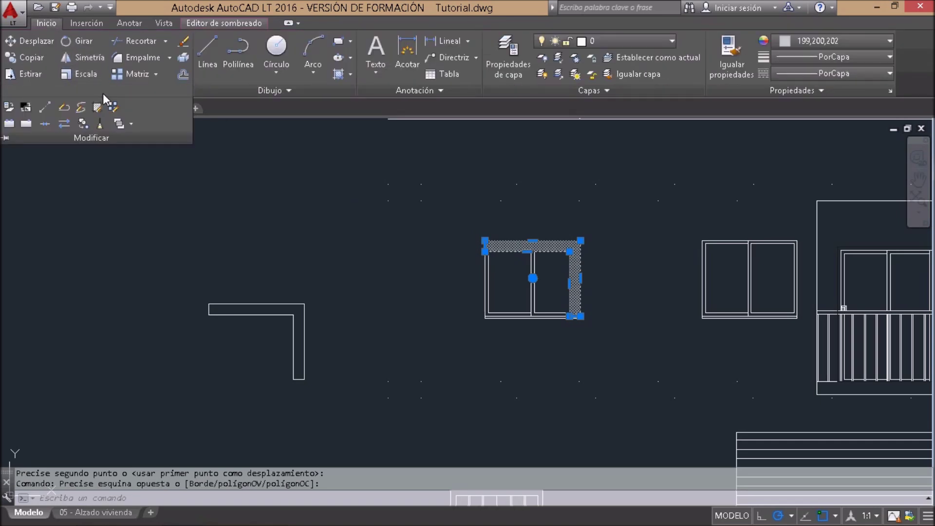
{"action": "left_click", "coordinate": [131, 124]}
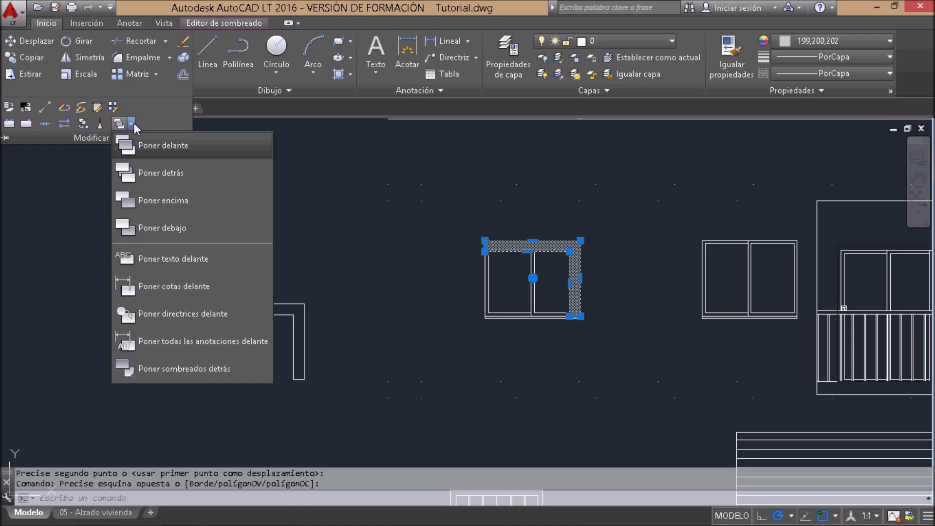
{"action": "left_click", "coordinate": [170, 174]}
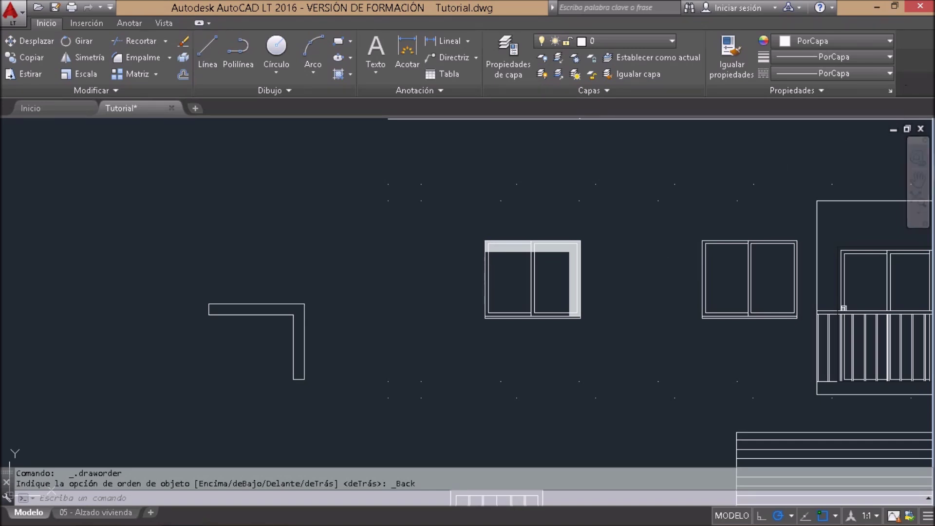
{"action": "middle_click_drag", "start_coordinate": [668, 235], "coordinate": [490, 223]}
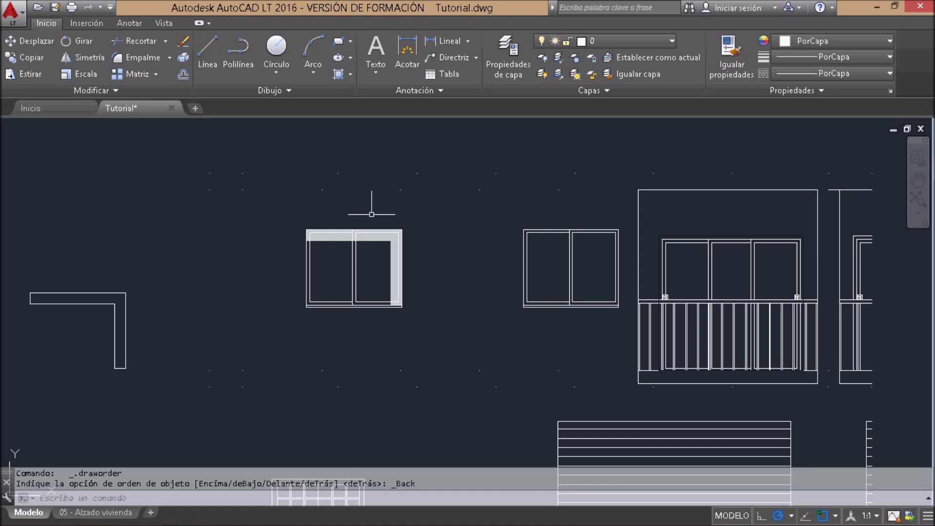
Step: Copy the left window's grey shadow onto the right window's top-right corner
{"action": "left_click", "coordinate": [340, 239]}
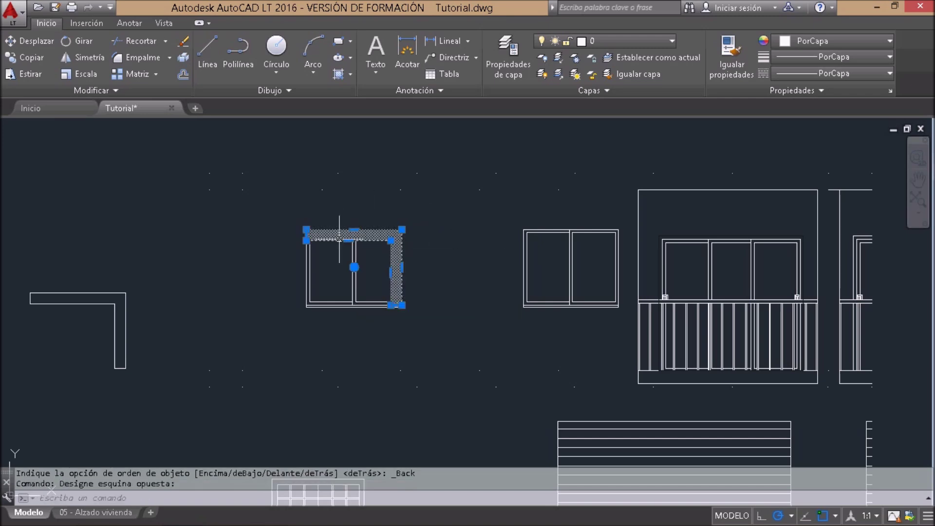
{"action": "left_click", "coordinate": [42, 22]}
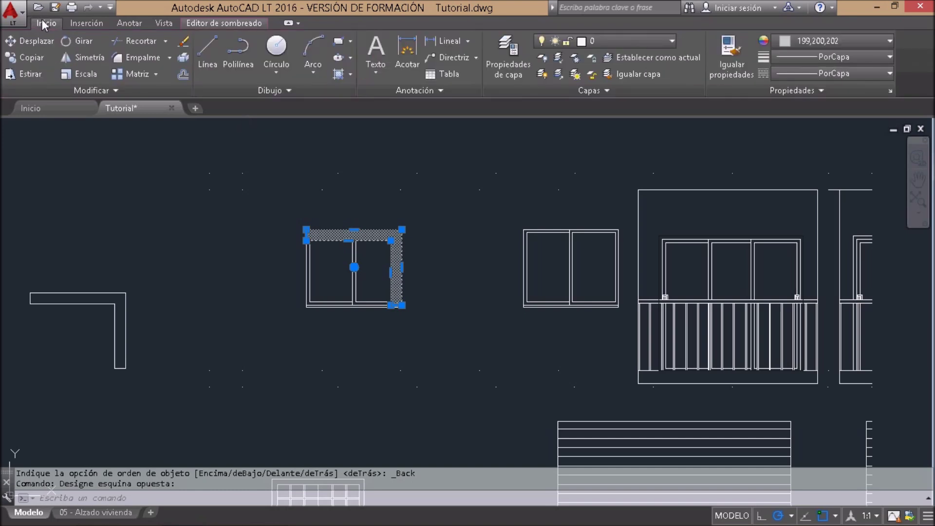
{"action": "left_click", "coordinate": [25, 57]}
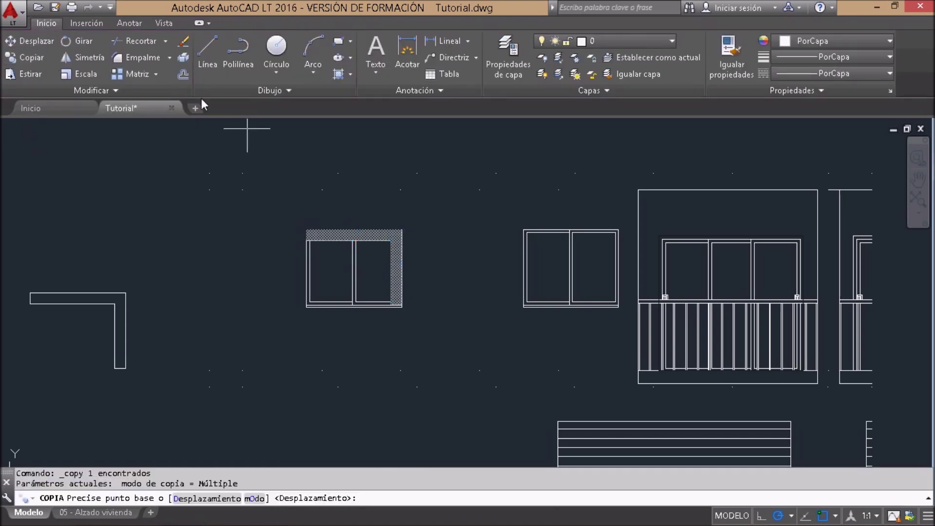
{"action": "left_click", "coordinate": [402, 228]}
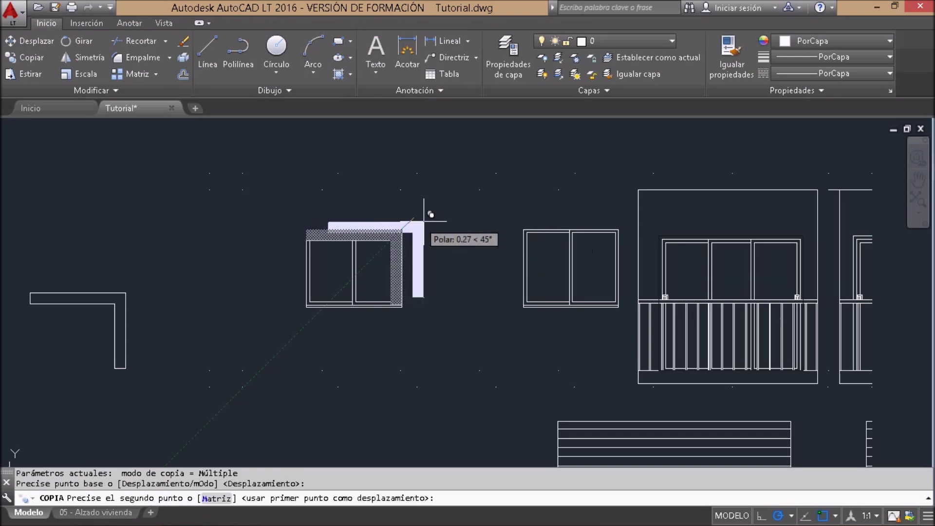
{"action": "left_click", "coordinate": [619, 228]}
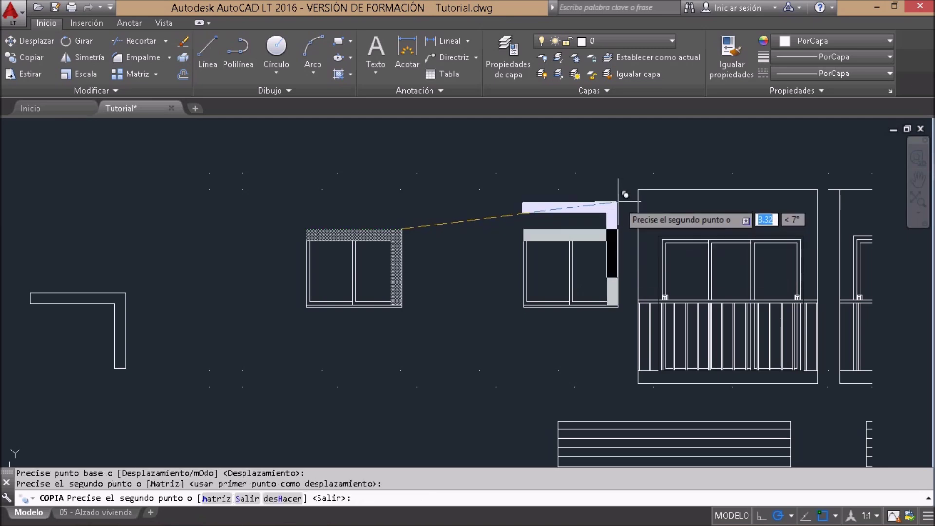
{"action": "key", "text": "Escape"}
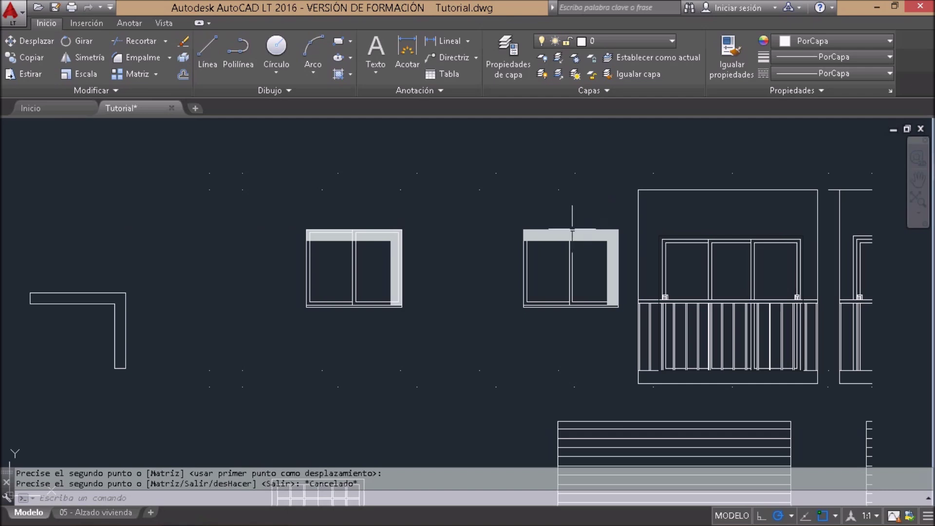
{"action": "scroll", "coordinate": [571, 250], "scroll_direction": "up", "scroll_amount": 2}
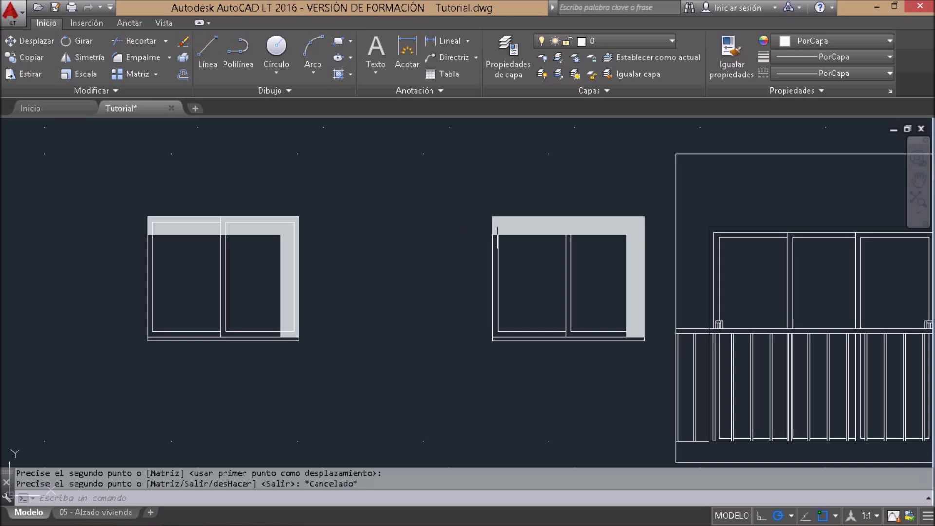
{"action": "left_click", "coordinate": [524, 231]}
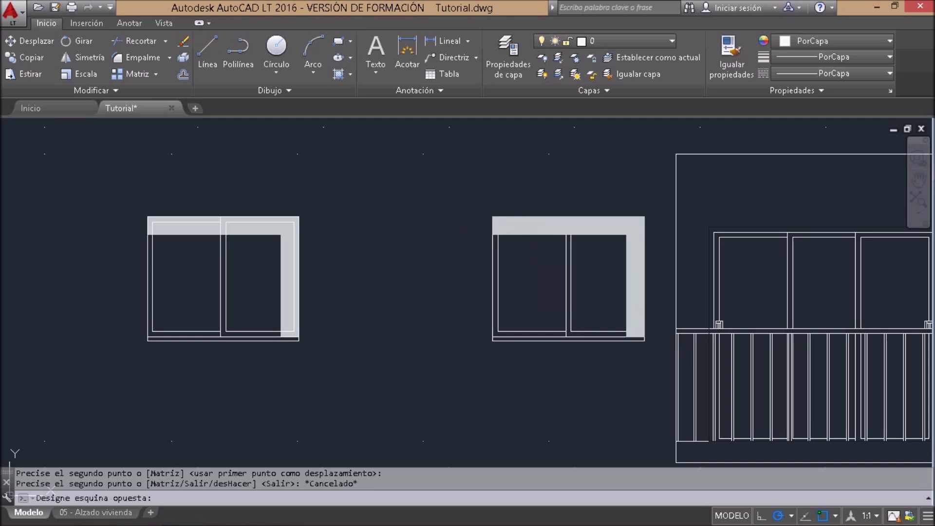
Step: Send the right window's grey shadow hatch to the back, behind its frame
{"action": "left_click", "coordinate": [44, 24]}
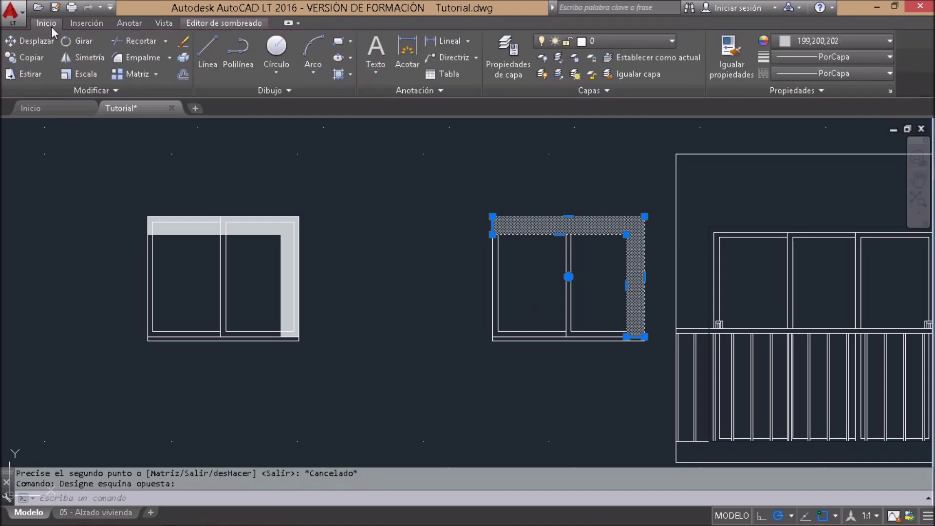
{"action": "left_click", "coordinate": [97, 91]}
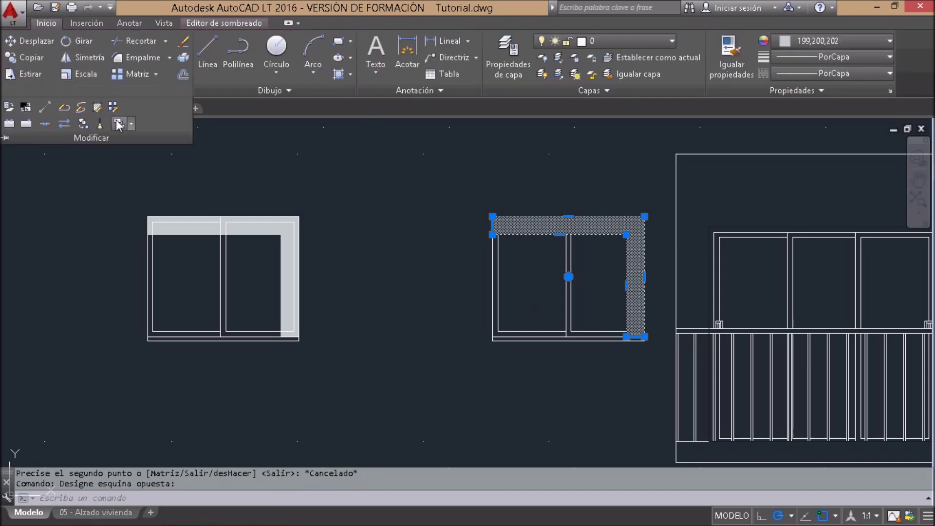
{"action": "left_click", "coordinate": [118, 124]}
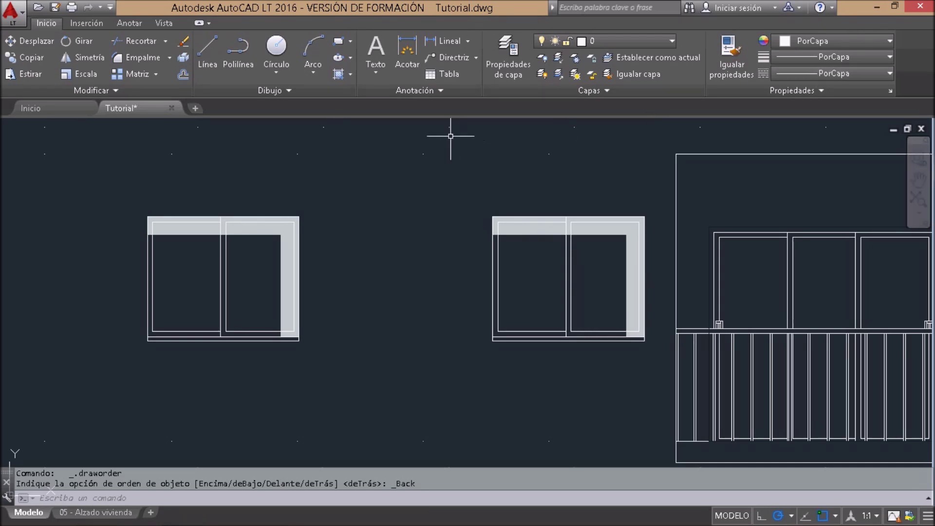
Step: Draw a 45° line down from the stair section's floor slab corner
{"action": "scroll", "coordinate": [329, 135], "scroll_direction": "down", "scroll_amount": 3}
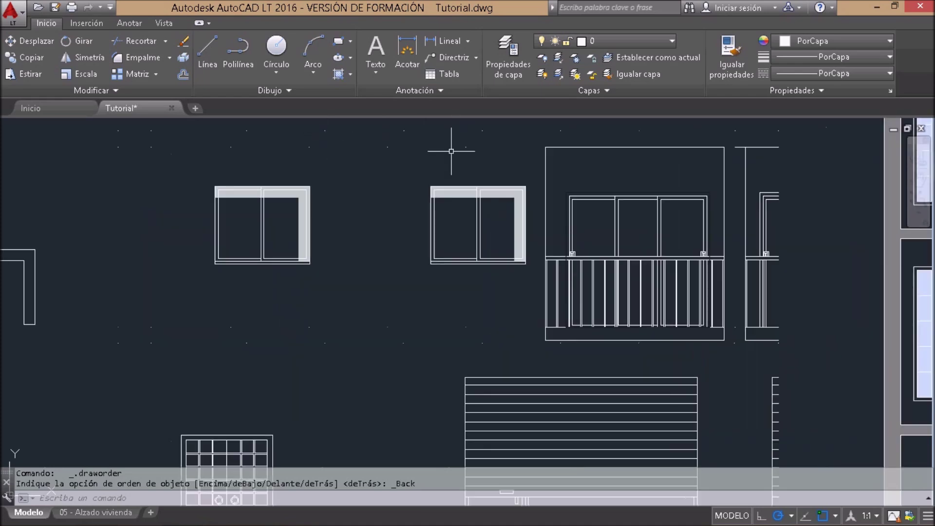
{"action": "middle_click_drag", "start_coordinate": [637, 151], "coordinate": [463, 168]}
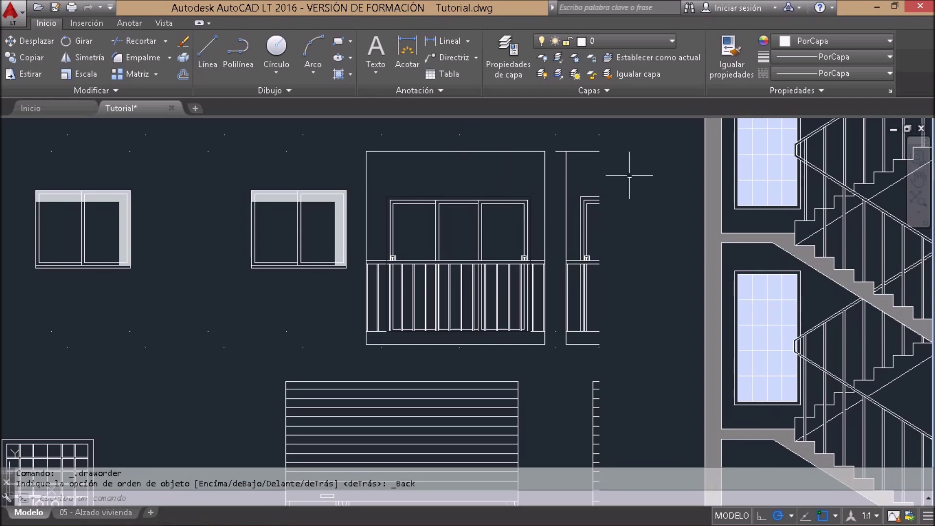
{"action": "mouse_move", "coordinate": [684, 182]}
{"action": "middle_mouse_down"}
{"action": "mouse_move", "coordinate": [369, 153]}
{"action": "mouse_move", "coordinate": [240, 158]}
{"action": "middle_mouse_up"}
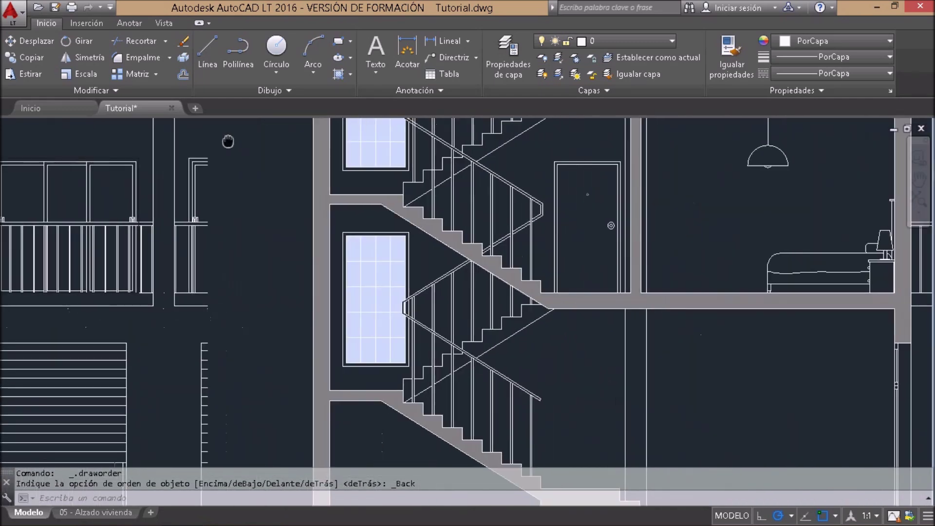
{"action": "scroll", "coordinate": [273, 173], "scroll_direction": "down", "scroll_amount": 1}
{"action": "scroll", "coordinate": [297, 204], "scroll_direction": "down", "scroll_amount": 1}
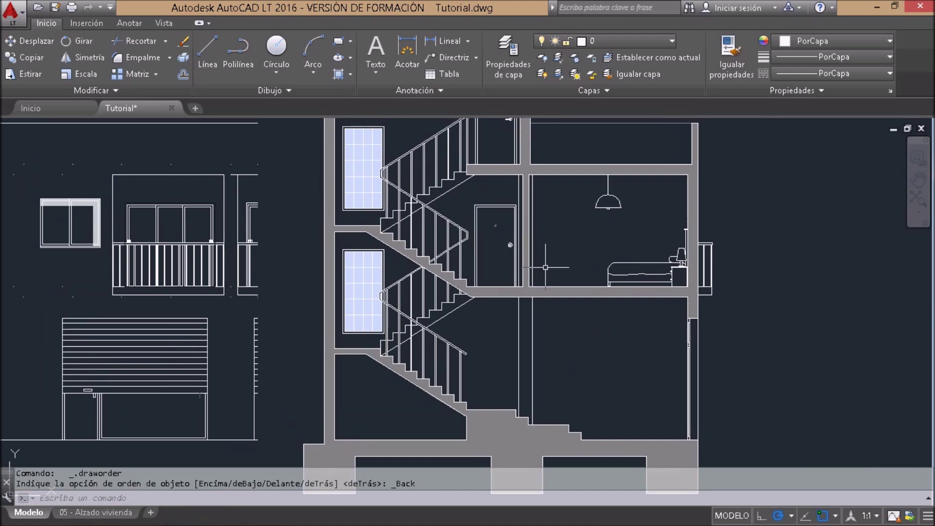
{"action": "scroll", "coordinate": [547, 270], "scroll_direction": "up", "scroll_amount": 2}
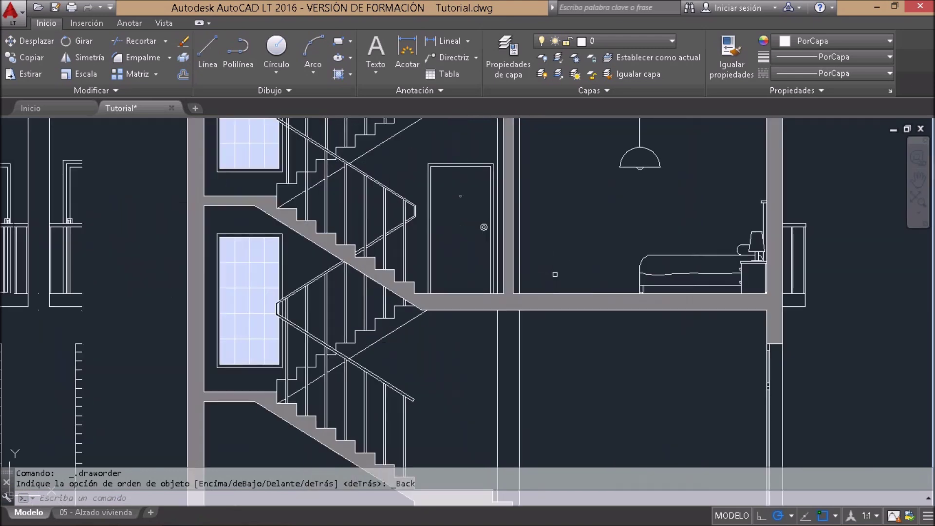
{"action": "type", "text": "L"}
{"action": "key", "text": "Return"}
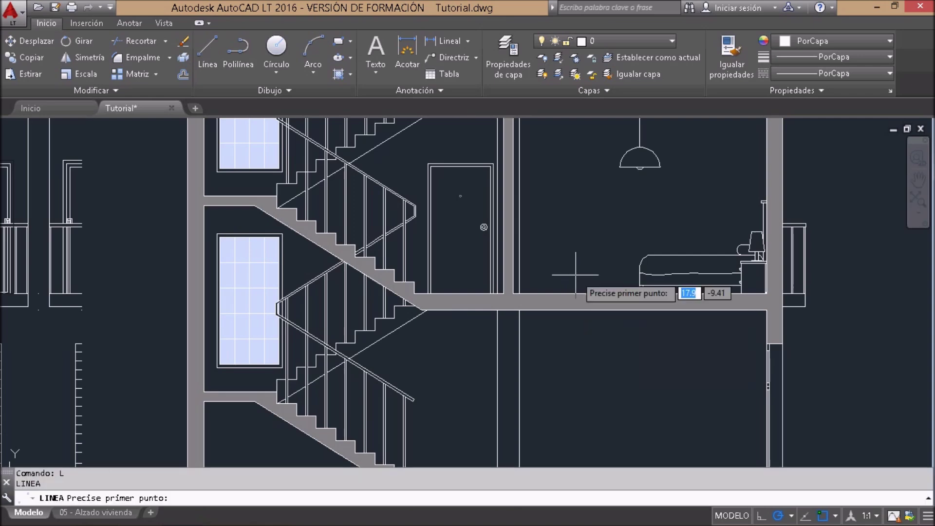
{"action": "left_click", "coordinate": [805, 307]}
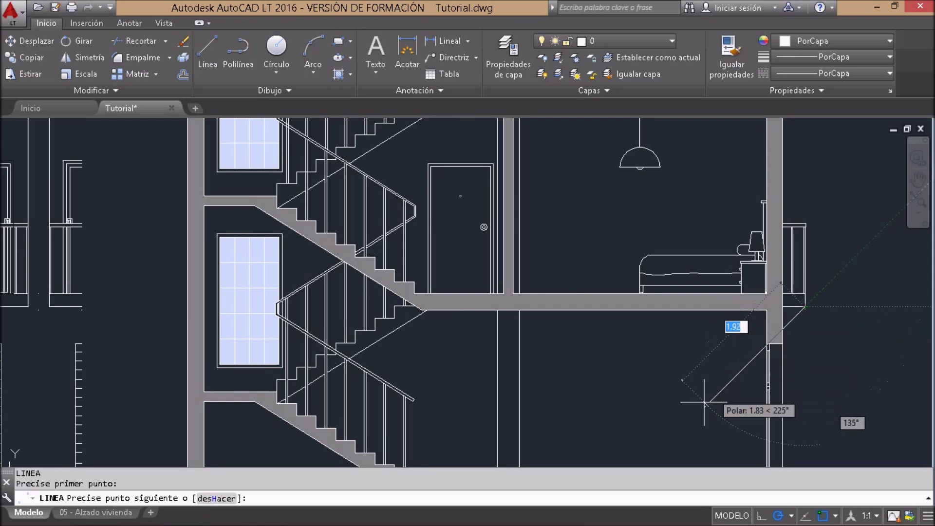
{"action": "left_click", "coordinate": [704, 403]}
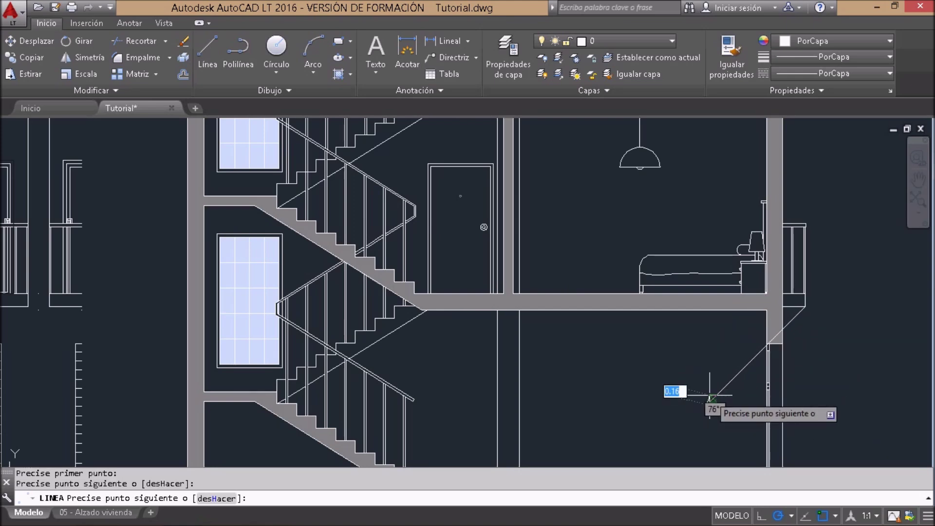
{"action": "key", "text": "Return"}
Step: Draw an Ortho horizontal line from the section's wall corner across the elevation
{"action": "type", "text": "l"}
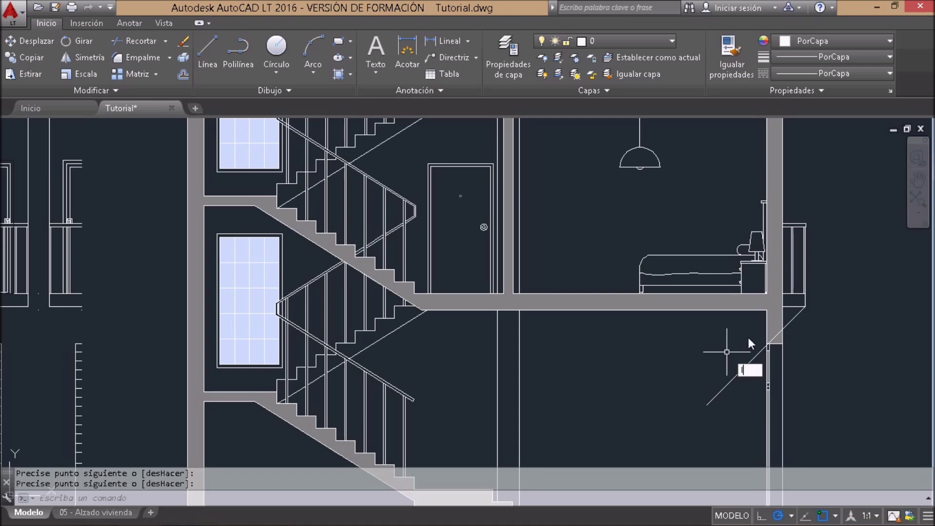
{"action": "key", "text": "Return"}
{"action": "left_click", "coordinate": [780, 330]}
{"action": "scroll", "coordinate": [828, 311], "scroll_direction": "down", "scroll_amount": 5}
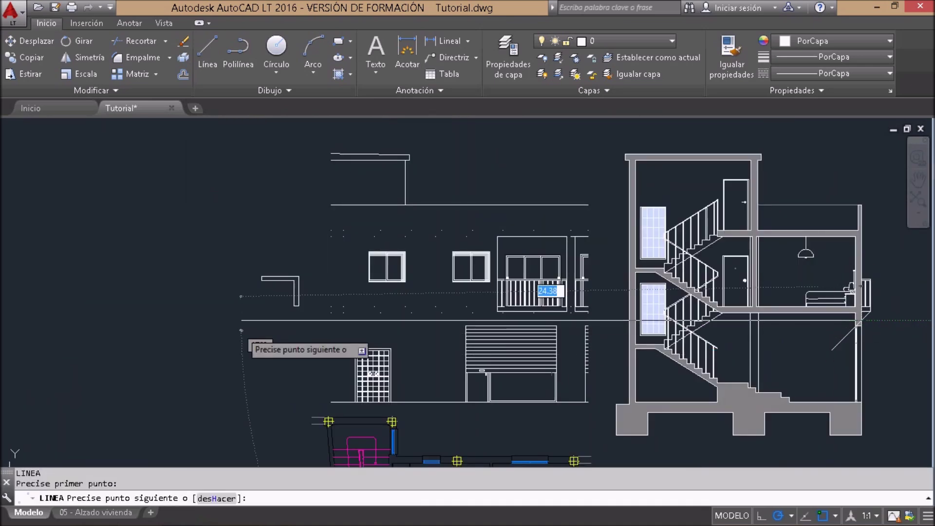
{"action": "key", "text": "F8"}
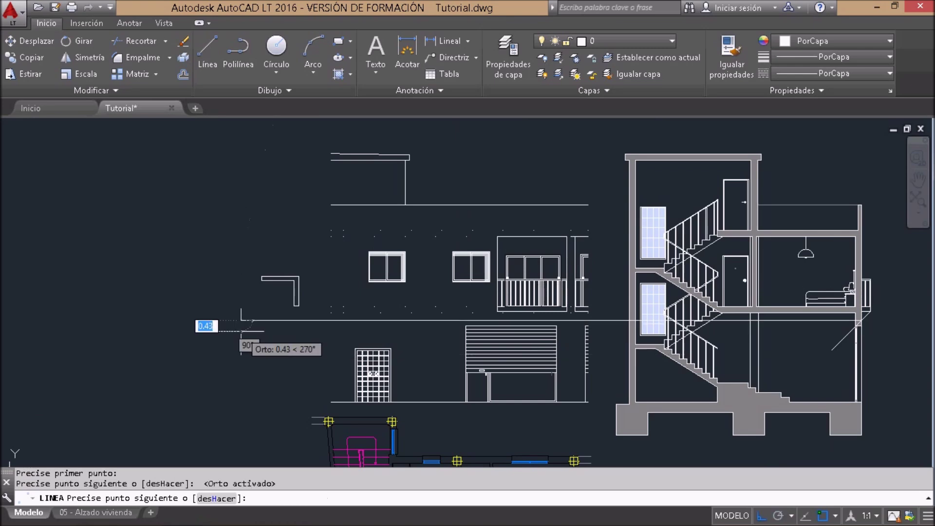
{"action": "left_click", "coordinate": [240, 330]}
{"action": "key", "text": "Return"}
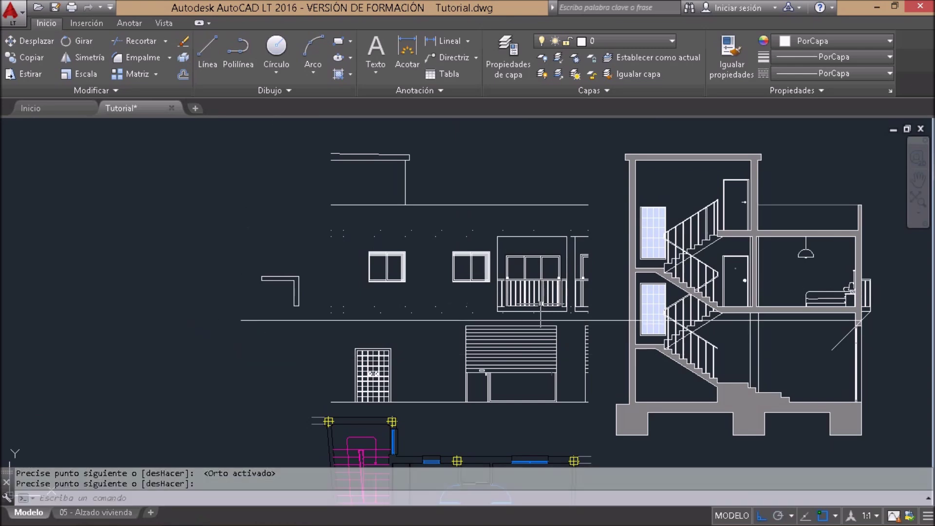
{"action": "scroll", "coordinate": [540, 304], "scroll_direction": "up", "scroll_amount": 2}
Step: Draw a 45° shadow line from the balcony base's corner down to the garage door's top
{"action": "scroll", "coordinate": [534, 311], "scroll_direction": "up", "scroll_amount": 2}
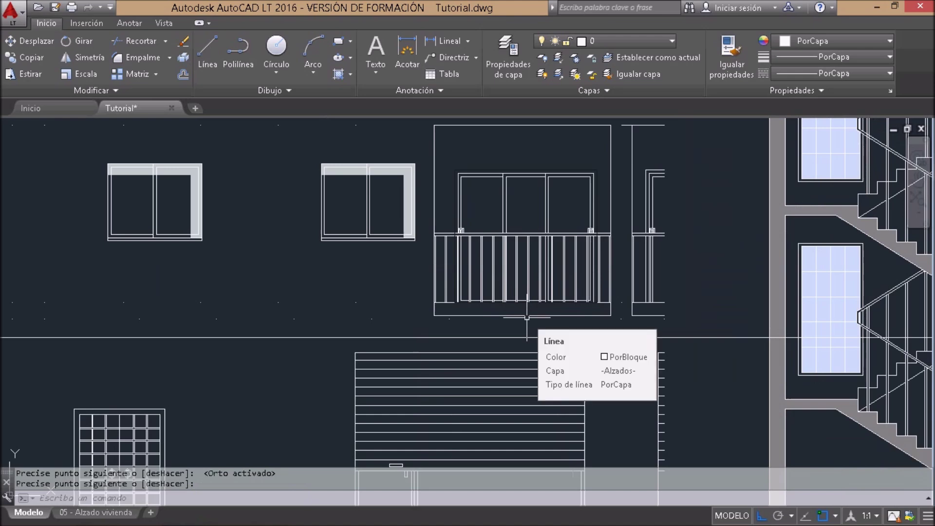
{"action": "scroll", "coordinate": [526, 318], "scroll_direction": "up", "scroll_amount": 2}
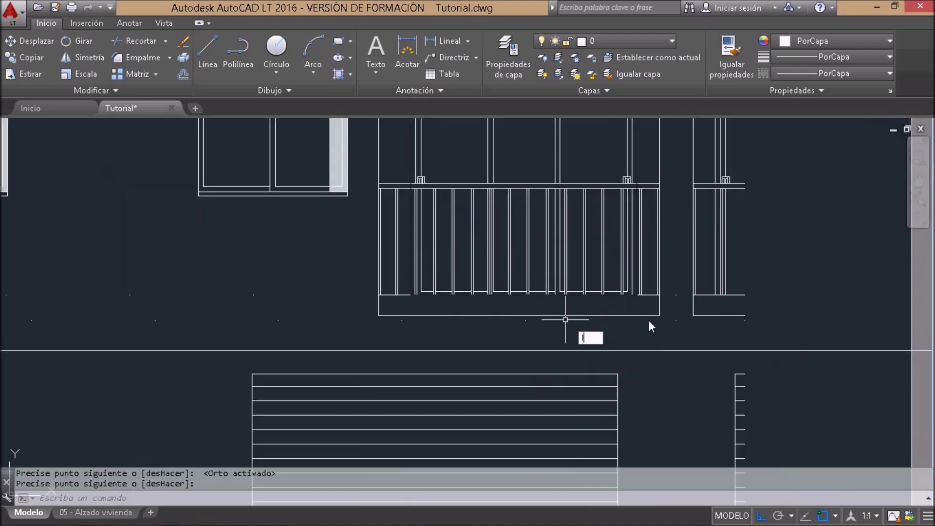
{"action": "type", "text": "L"}
{"action": "key", "text": "Return"}
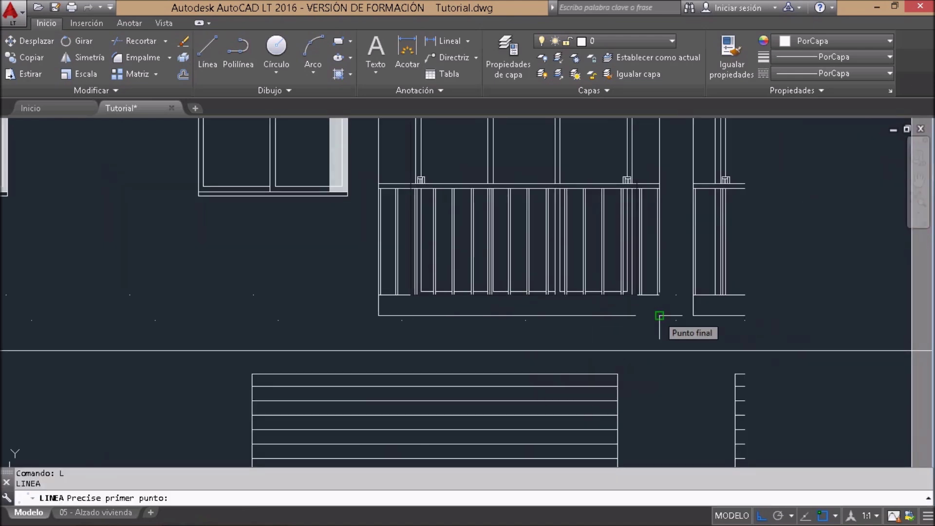
{"action": "left_click", "coordinate": [660, 315]}
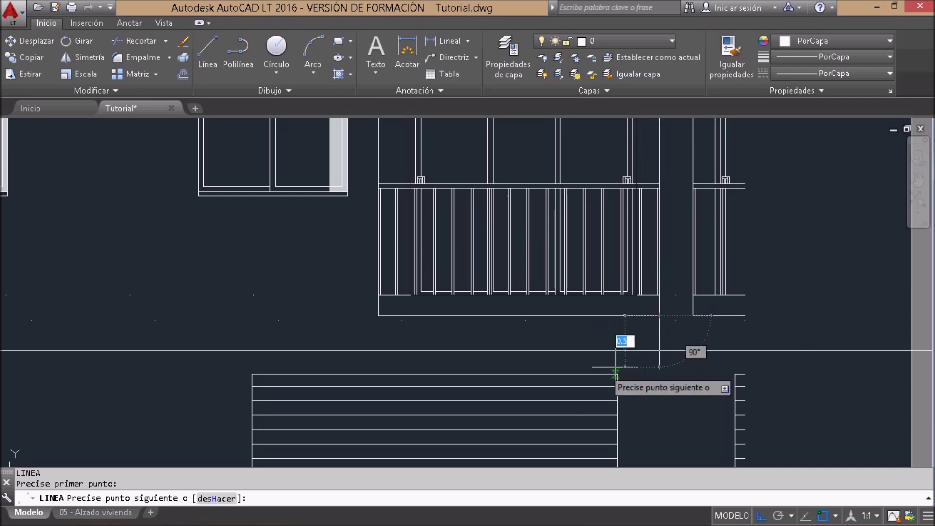
{"action": "key", "text": "F10"}
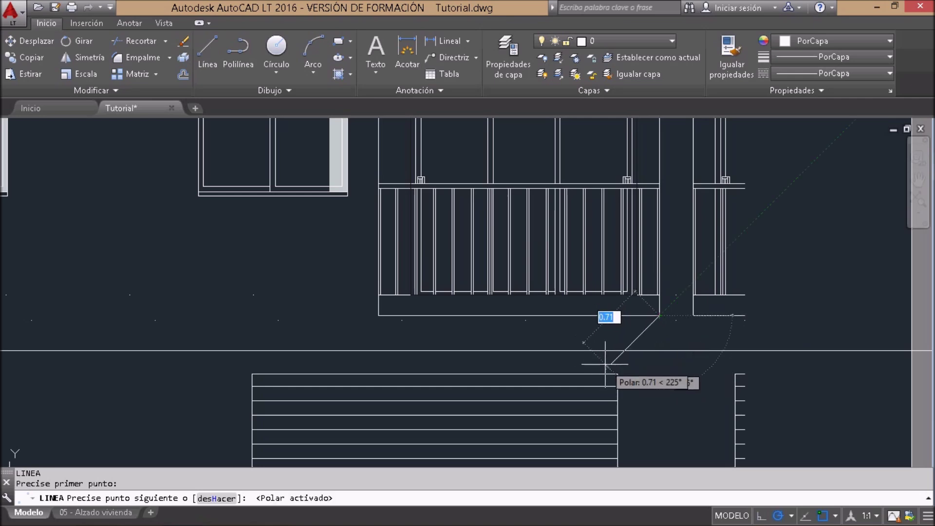
{"action": "left_click", "coordinate": [606, 365]}
{"action": "key", "text": "Return"}
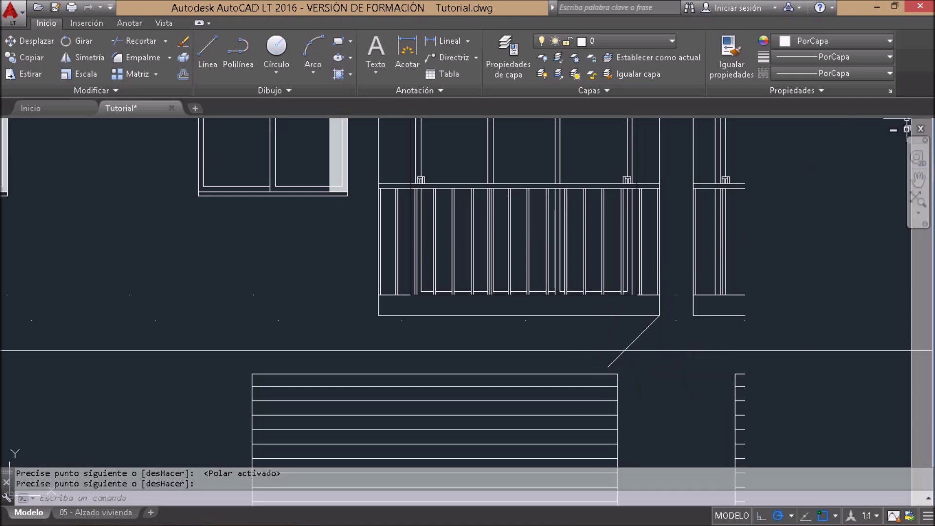
Step: Copy the diagonal shadow line to the balcony's other corners
{"action": "left_click", "coordinate": [633, 336]}
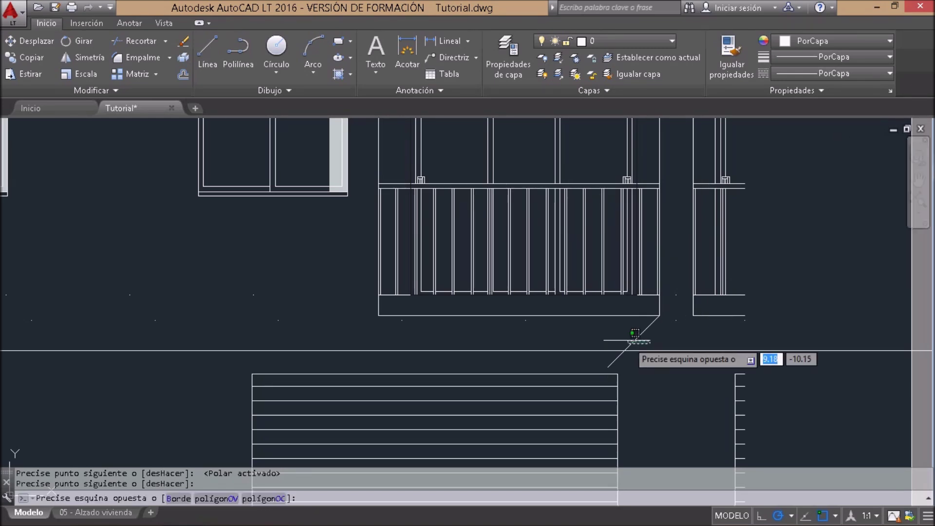
{"action": "left_click", "coordinate": [27, 60]}
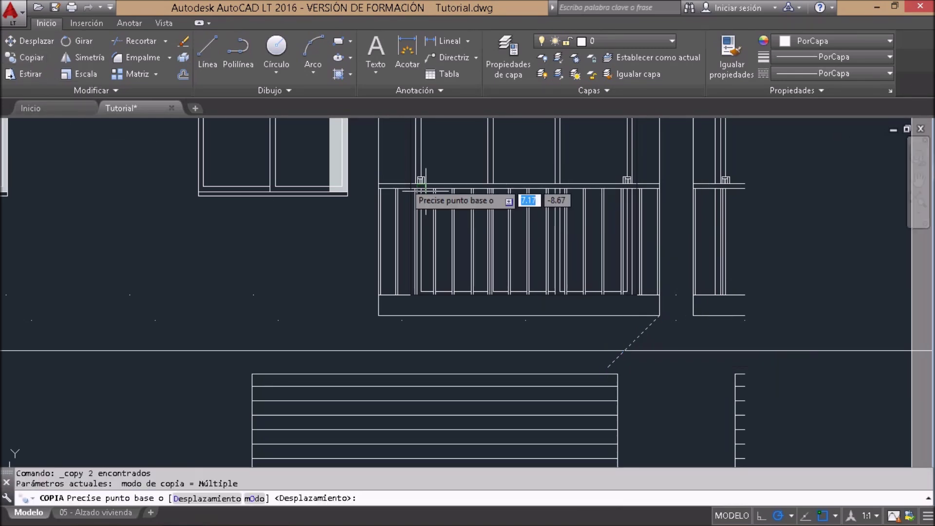
{"action": "left_click", "coordinate": [659, 315]}
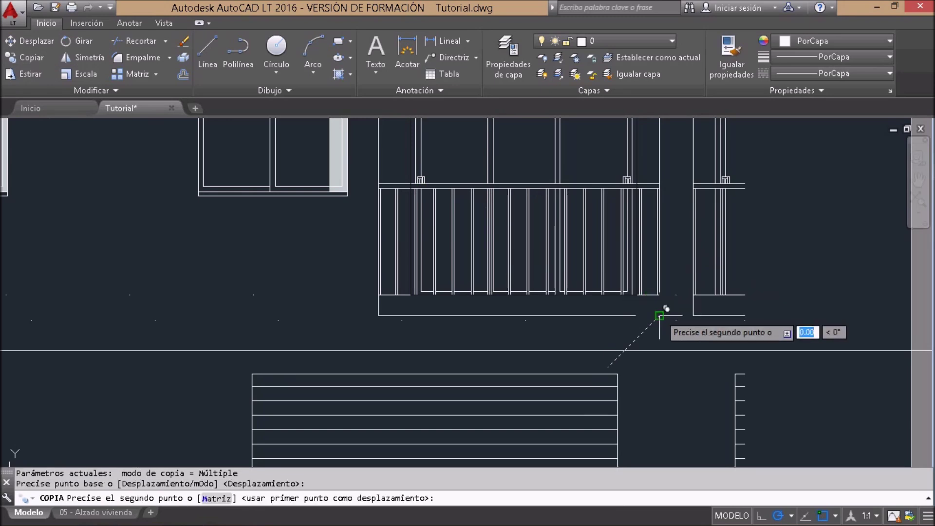
{"action": "left_click", "coordinate": [379, 316]}
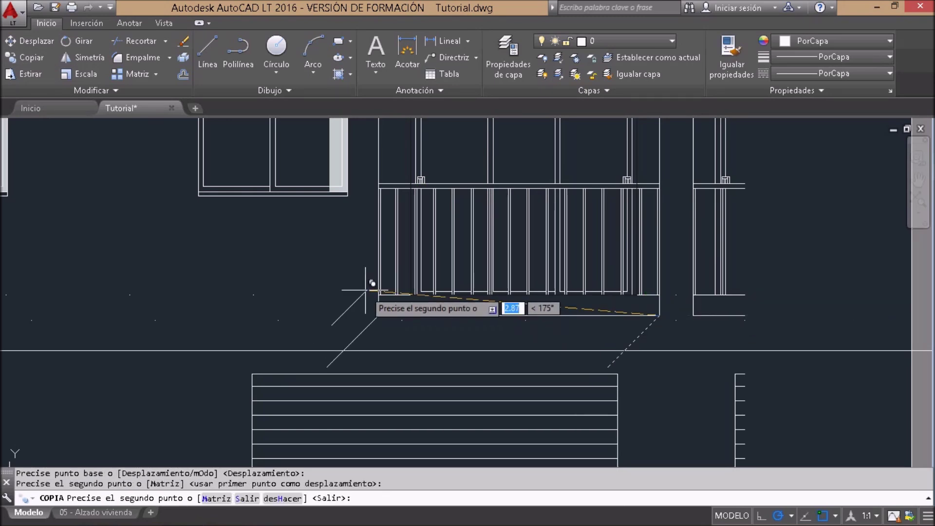
{"action": "left_click", "coordinate": [371, 183]}
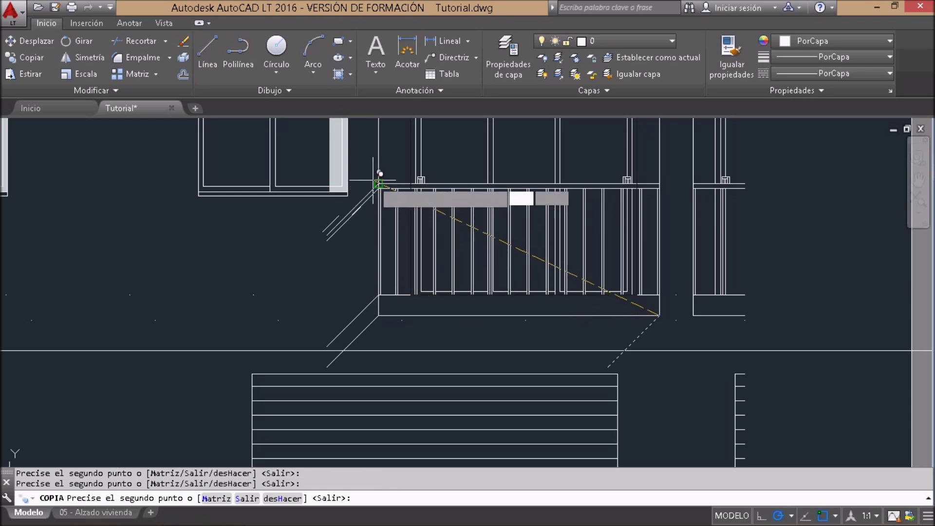
{"action": "left_click", "coordinate": [378, 184]}
{"action": "key", "text": "Return"}
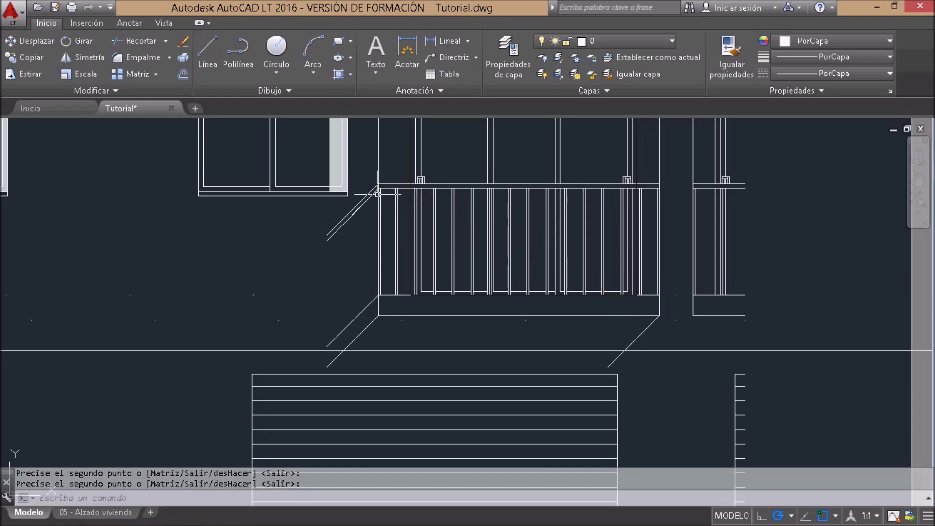
Step: Draw a vertical Ortho line up from the horizon line toward the balcony
{"action": "type", "text": "L"}
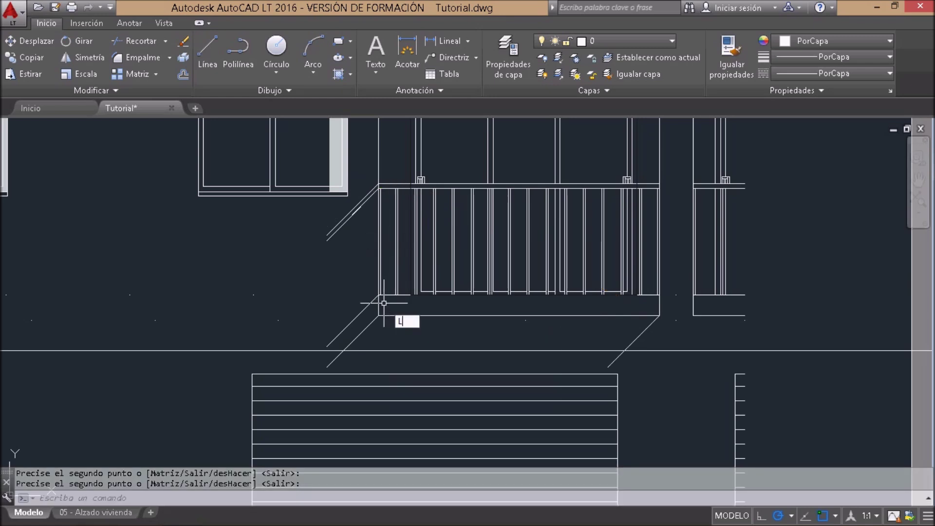
{"action": "key", "text": "Return"}
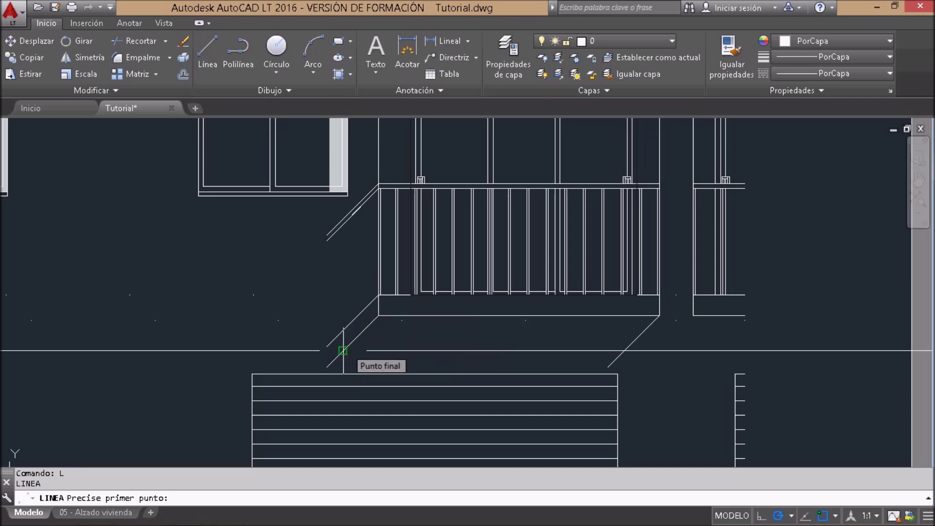
{"action": "left_click", "coordinate": [342, 351]}
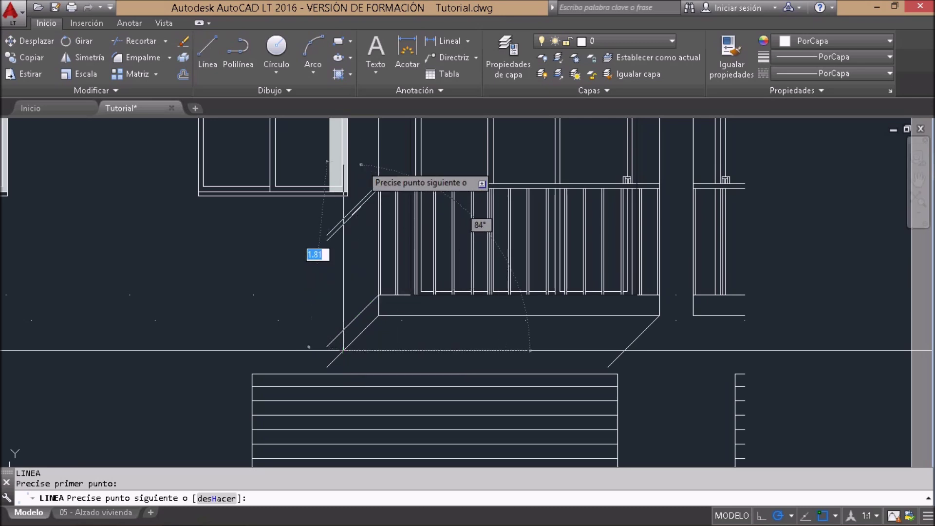
{"action": "key", "text": "F8"}
{"action": "left_click", "coordinate": [361, 164]}
{"action": "key", "text": "Return"}
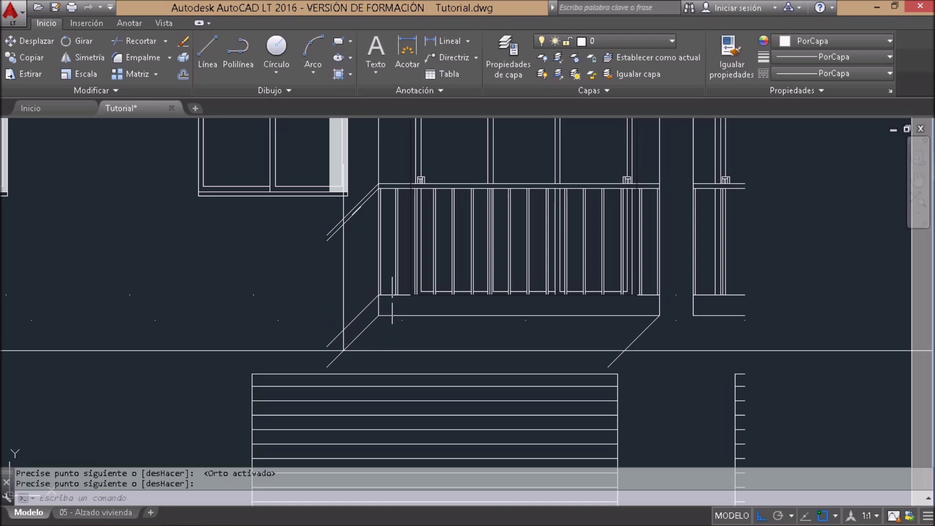
{"action": "key", "text": "Return"}
{"action": "type", "text": "pol"}
{"action": "key", "text": "Return"}
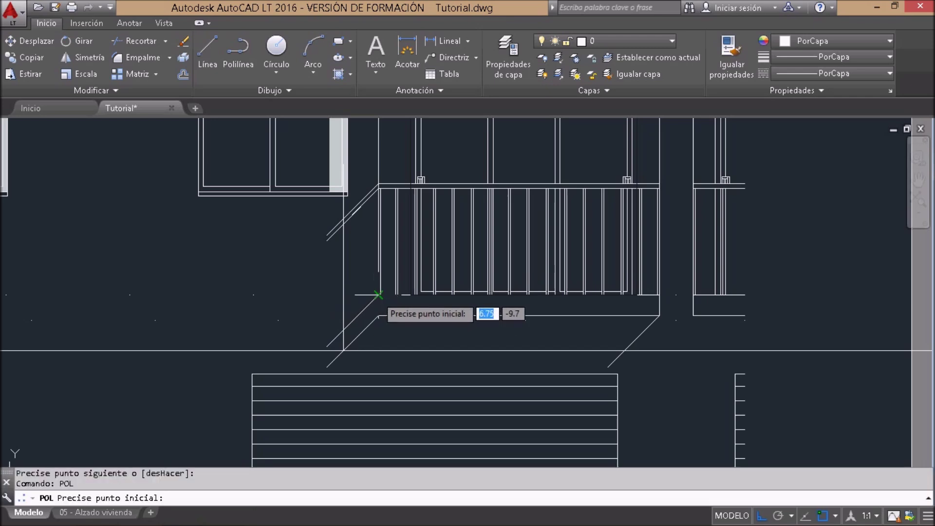
Step: Trace the balcony shadow as a closed polyline down to the horizon line
{"action": "left_click", "coordinate": [379, 294]}
{"action": "left_click", "coordinate": [343, 351]}
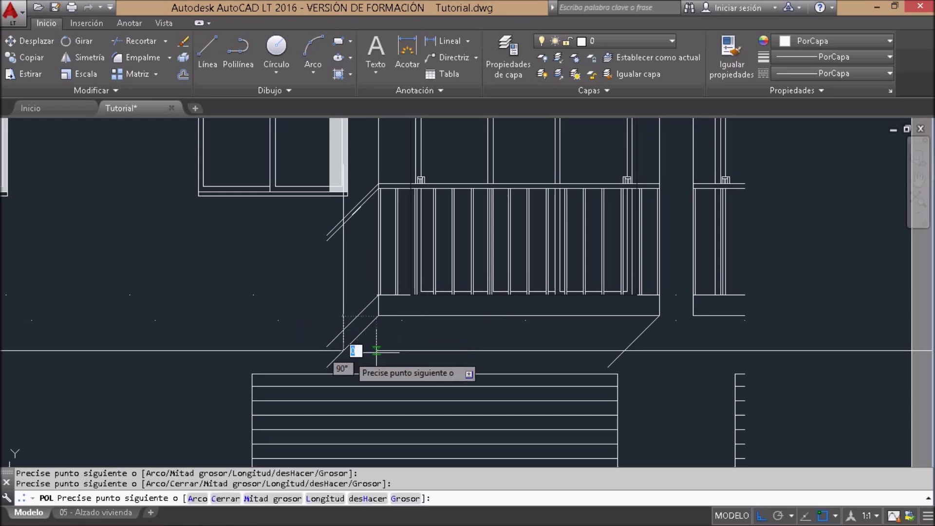
{"action": "left_click", "coordinate": [624, 350]}
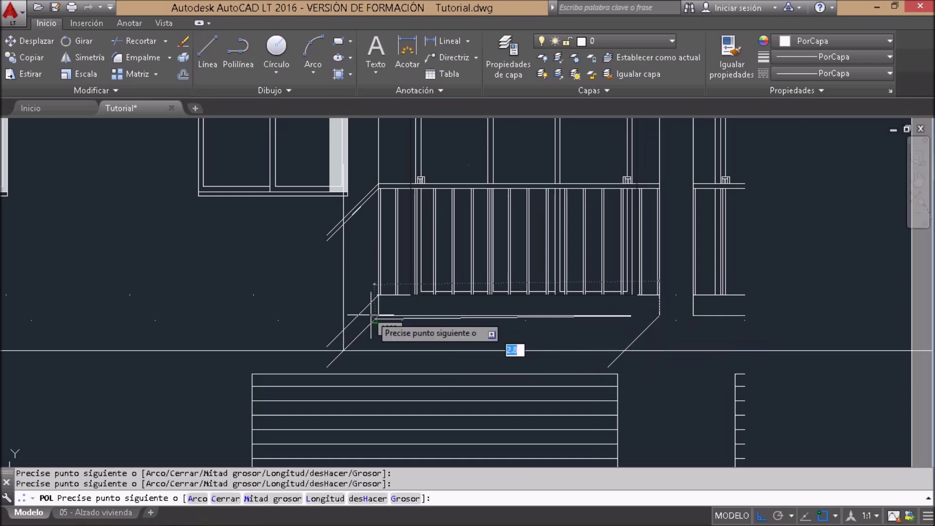
{"action": "type", "text": "c"}
{"action": "key", "text": "Return"}
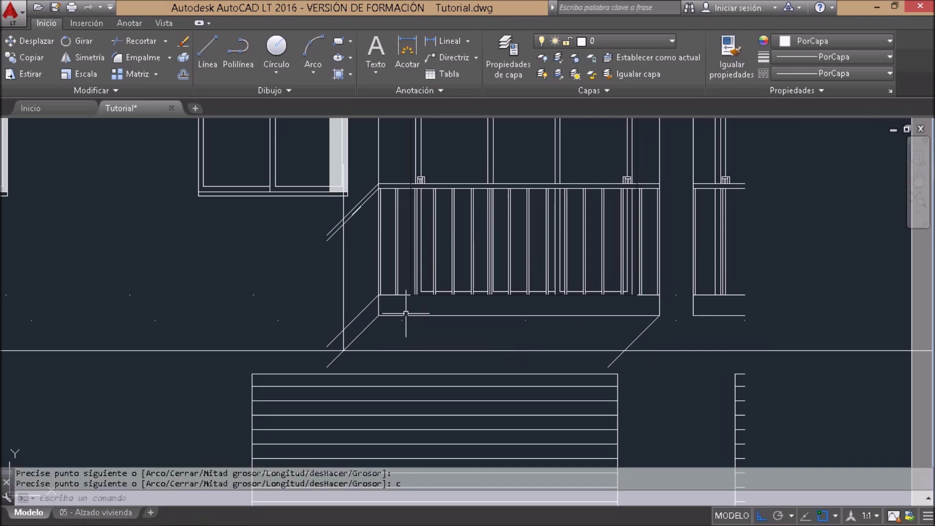
Step: Move the closed shadow outline aside to the lower left of the drawing
{"action": "left_click", "coordinate": [407, 315]}
{"action": "type", "text": "d"}
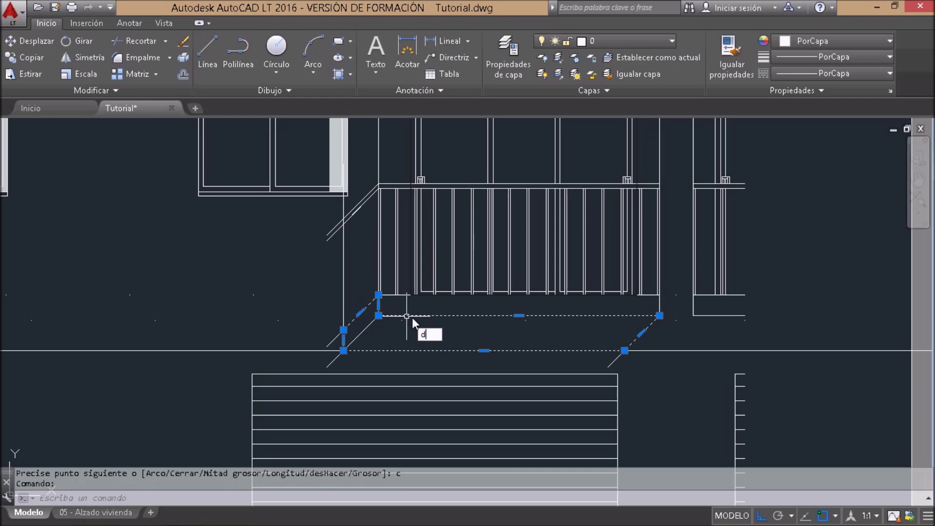
{"action": "key", "text": "Return"}
{"action": "left_click", "coordinate": [633, 297]}
{"action": "scroll", "coordinate": [643, 292], "scroll_direction": "down", "scroll_amount": 2}
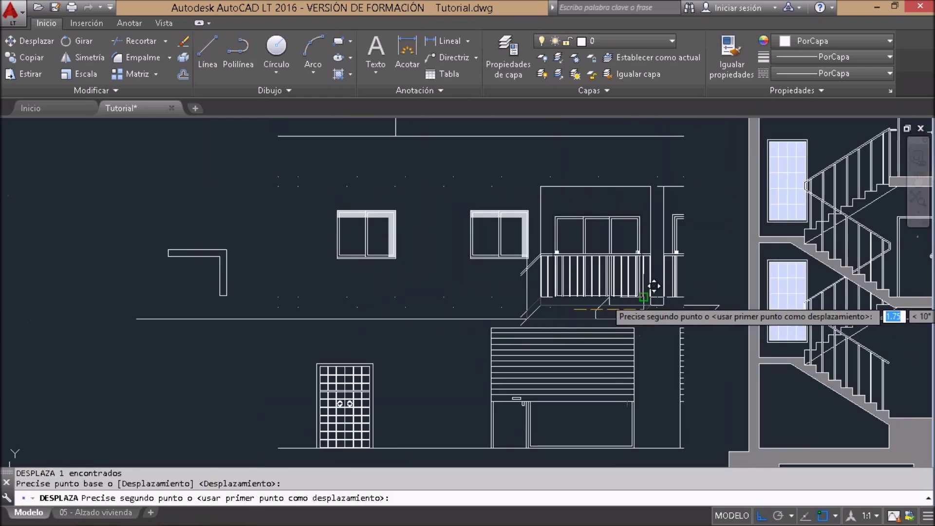
{"action": "key", "text": "F8"}
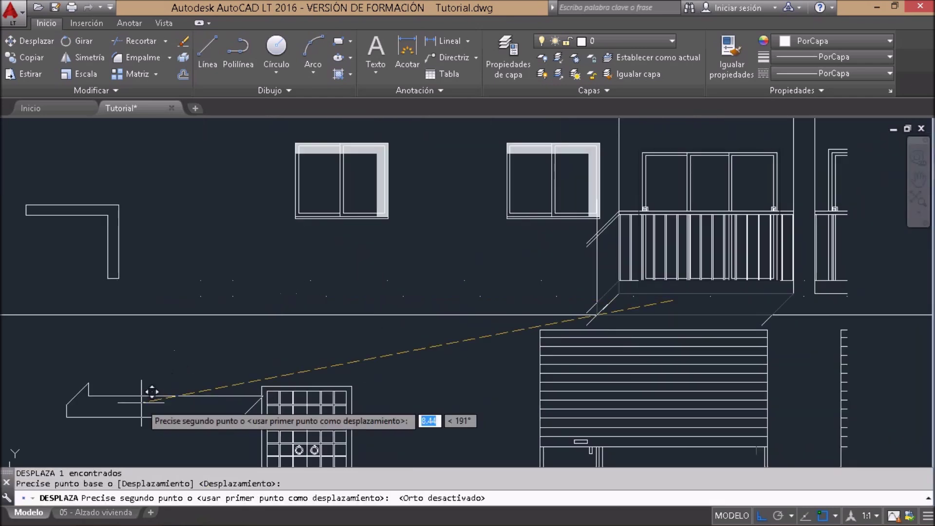
{"action": "left_click", "coordinate": [102, 388]}
Step: Erase the old L-shaped outline
{"action": "left_click", "coordinate": [146, 283]}
{"action": "left_click", "coordinate": [104, 258]}
{"action": "key", "text": "Delete"}
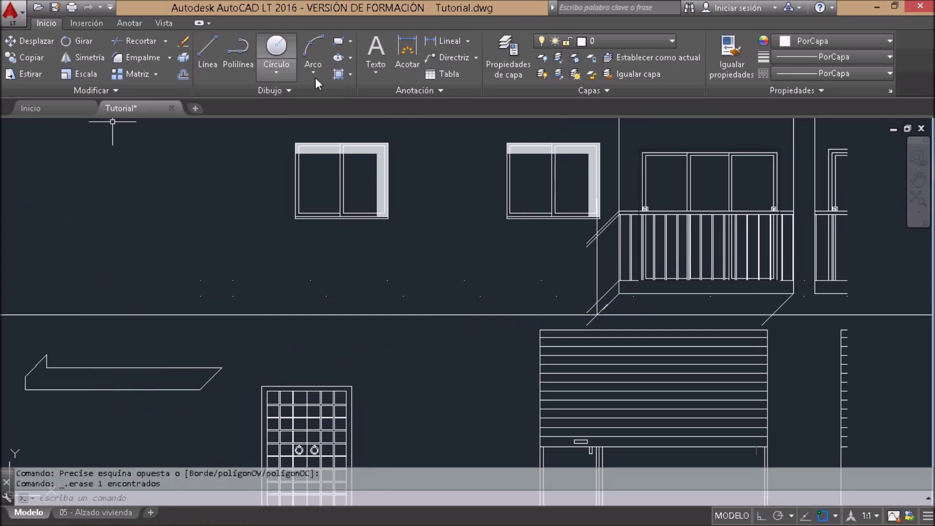
{"action": "left_click", "coordinate": [337, 76]}
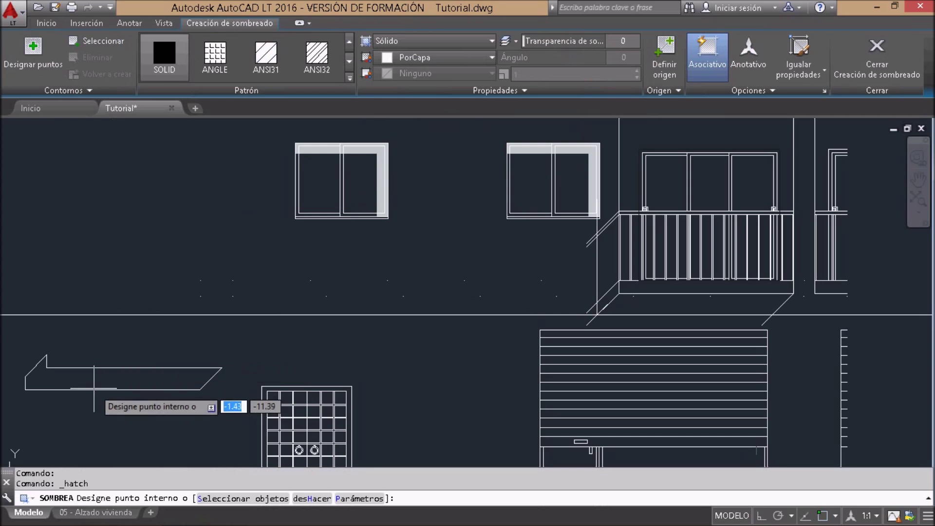
Step: Solid-fill the moved shadow outline and match it to the window shadows' grey using IGUALARPROP
{"action": "left_click", "coordinate": [90, 382]}
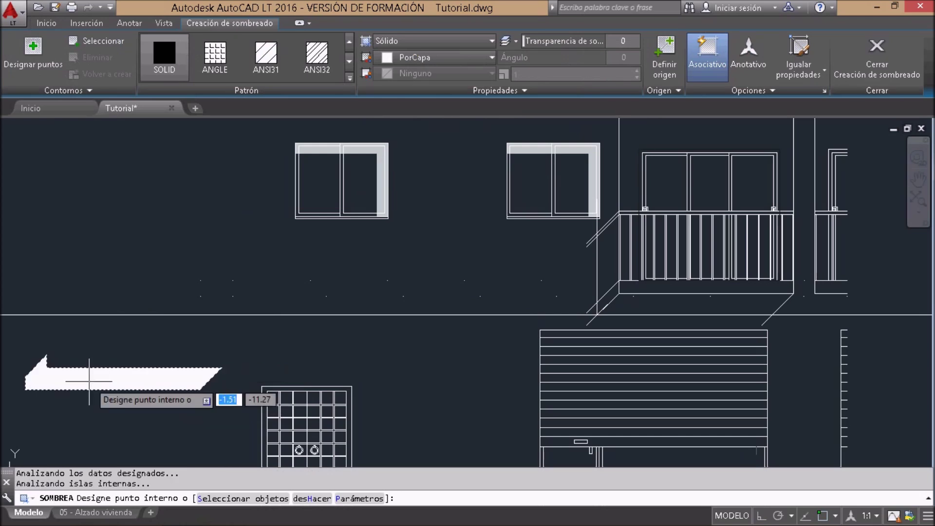
{"action": "key", "text": "Return"}
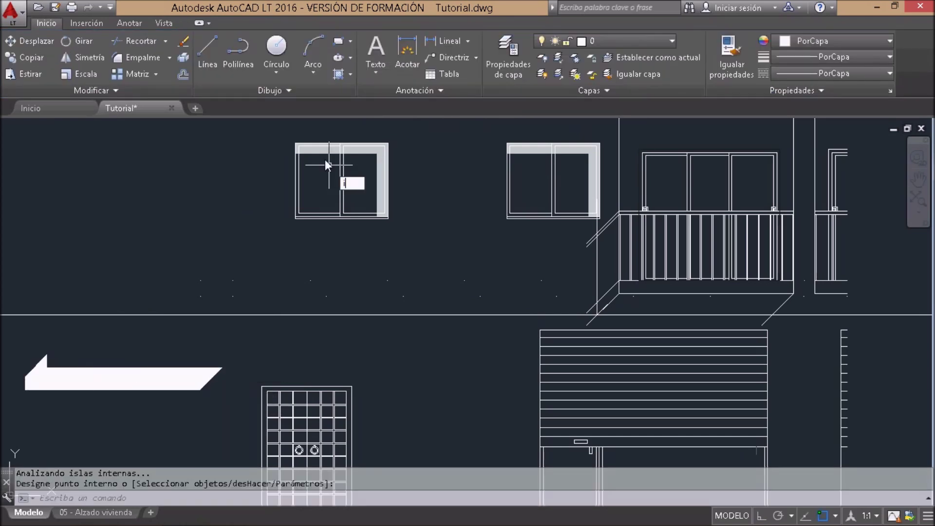
{"action": "type", "text": "igualarprop"}
{"action": "key", "text": "Return"}
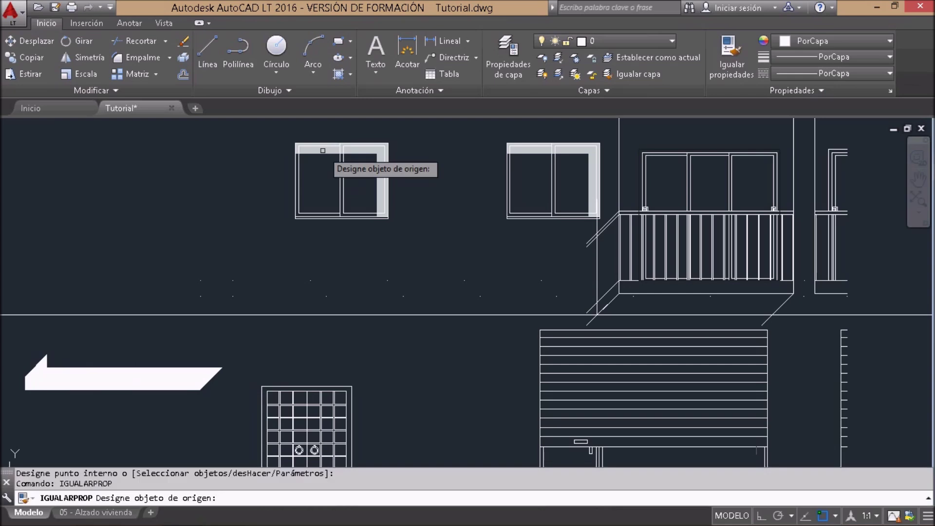
{"action": "left_click", "coordinate": [322, 150]}
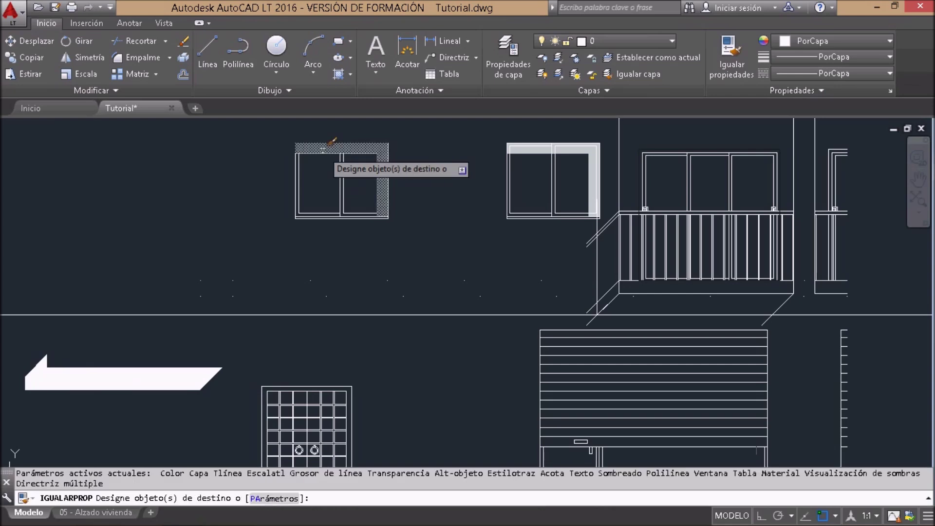
{"action": "left_click", "coordinate": [120, 374]}
{"action": "key", "text": "Return"}
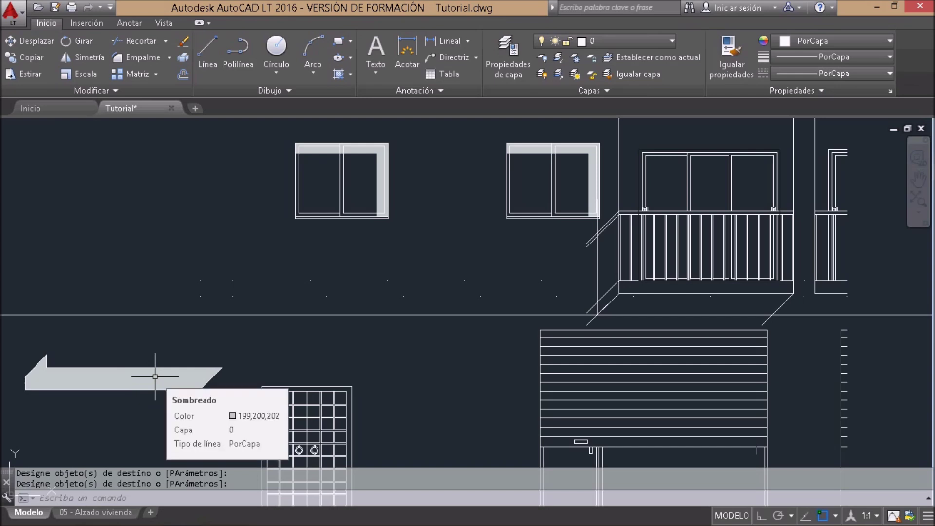
{"action": "left_click", "coordinate": [155, 377]}
Step: Move the grey shadow fill by its tip onto the balcony's endpoint beneath the balcony
{"action": "type", "text": "d"}
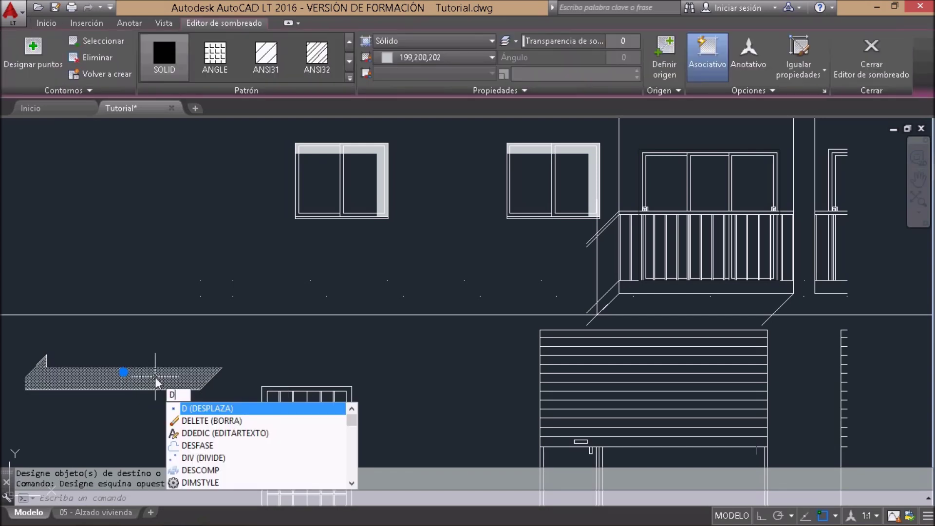
{"action": "key", "text": "Return"}
{"action": "left_click", "coordinate": [220, 369]}
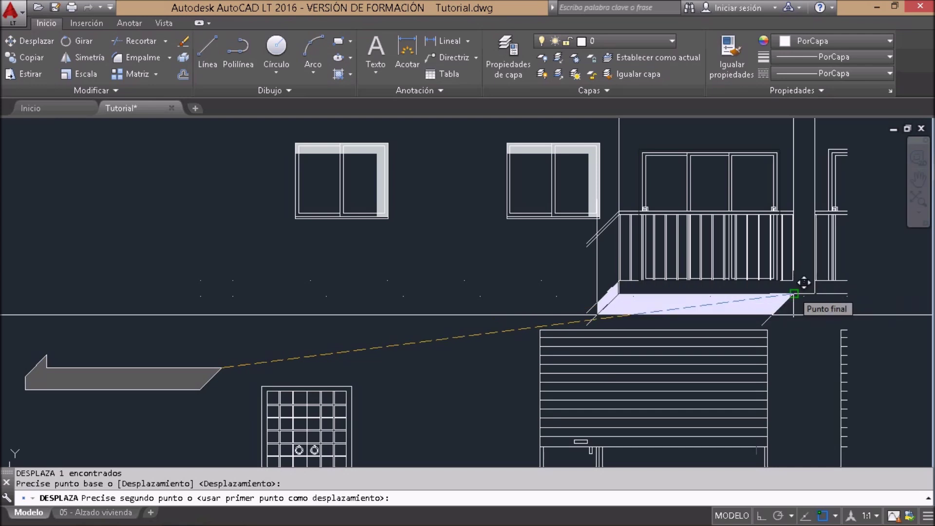
{"action": "left_click", "coordinate": [793, 291]}
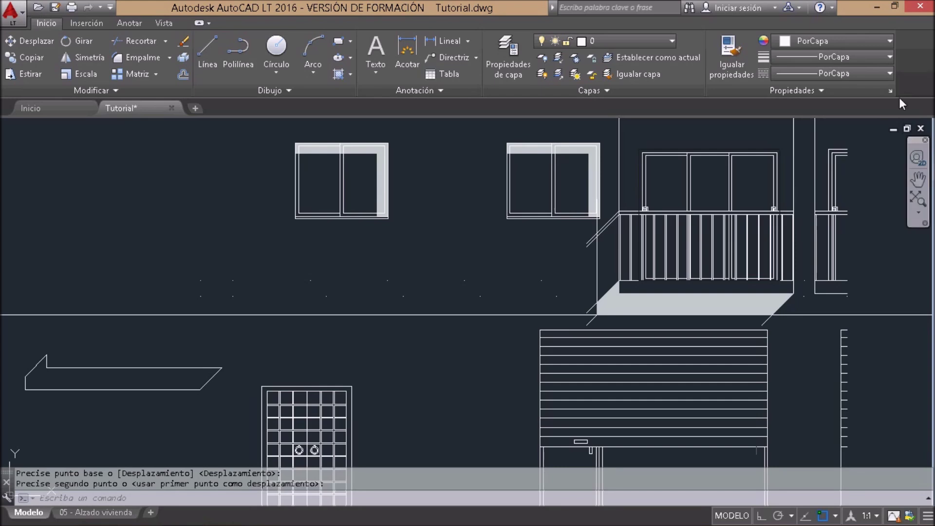
{"action": "left_click", "coordinate": [817, 315]}
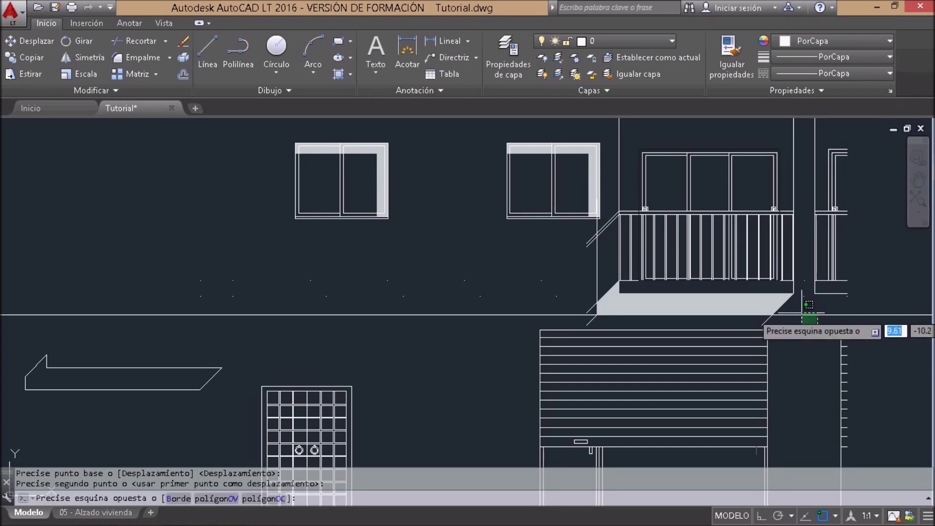
Step: Erase the leftover construction line, balcony shadow outline, stray diagonal edge and lower-left arrow outline
{"action": "key", "text": "Delete"}
{"action": "left_click", "coordinate": [777, 327]}
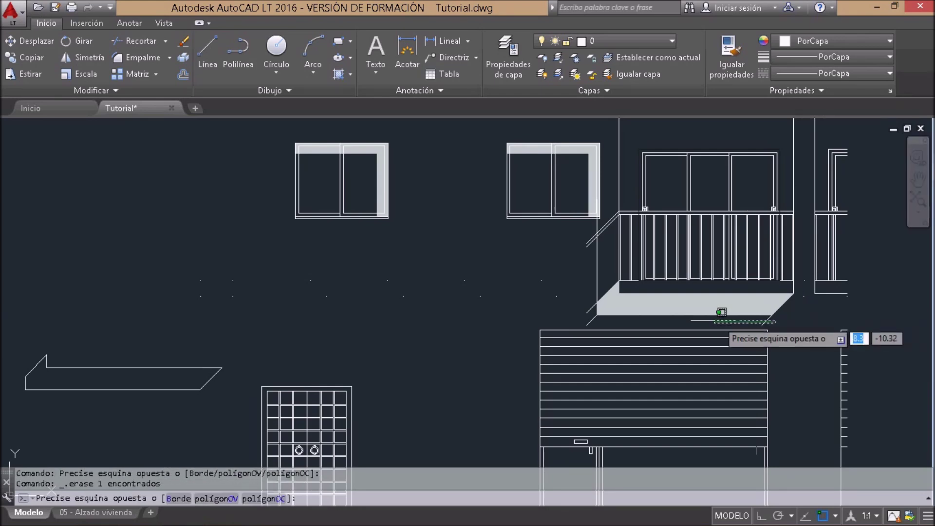
{"action": "left_click", "coordinate": [554, 294]}
{"action": "key", "text": "Delete"}
{"action": "left_click", "coordinate": [579, 320]}
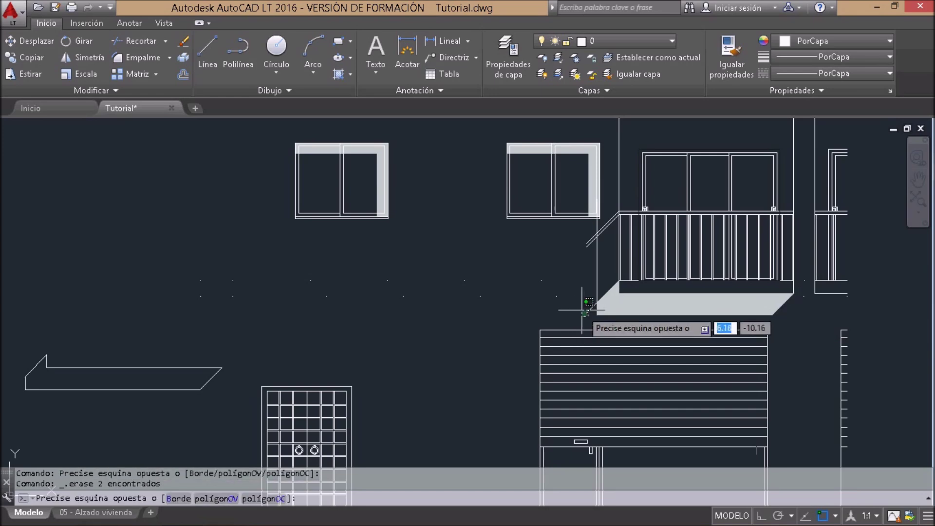
{"action": "key", "text": "Delete"}
{"action": "left_click", "coordinate": [228, 379]}
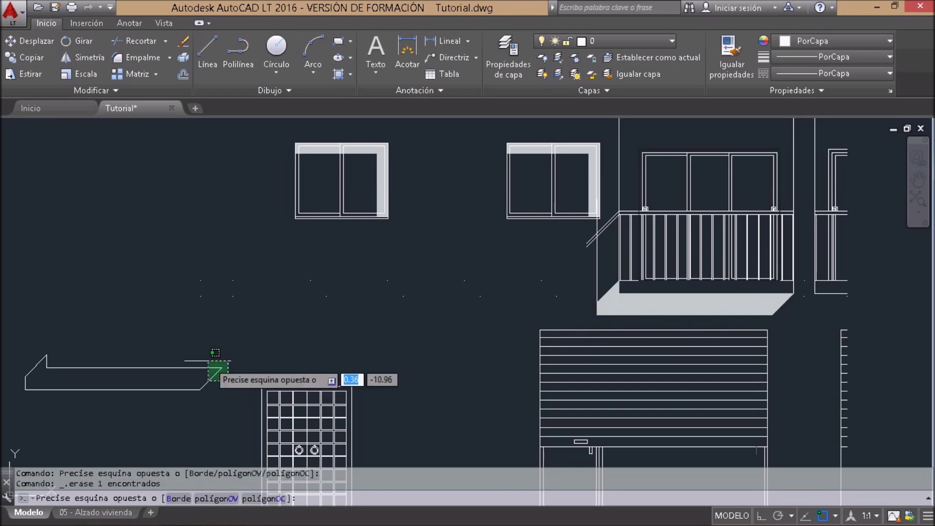
{"action": "left_click", "coordinate": [204, 359]}
{"action": "key", "text": "Delete"}
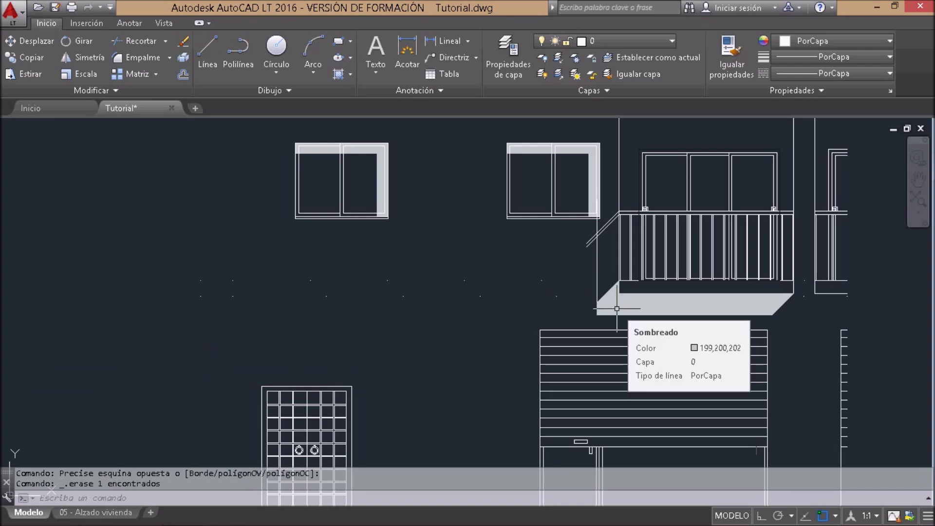
Step: Send the balcony slab hatch to the back with Draw Order, then erase the slab-corner line
{"action": "left_click", "coordinate": [612, 307]}
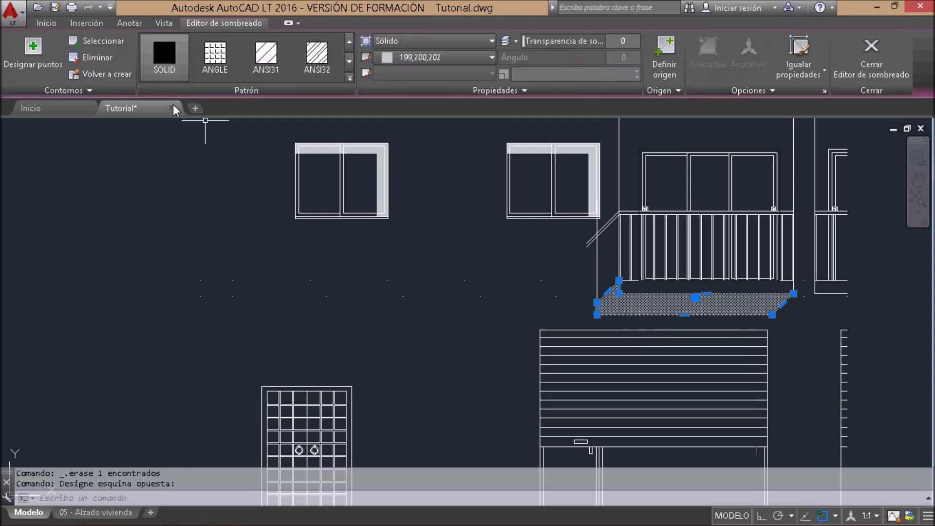
{"action": "left_click", "coordinate": [57, 20]}
{"action": "left_click", "coordinate": [97, 89]}
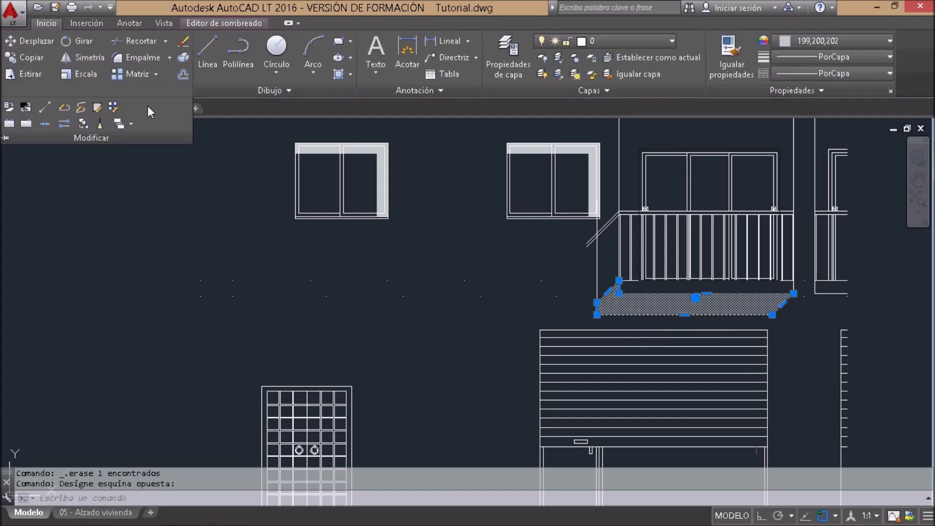
{"action": "left_click", "coordinate": [132, 125]}
{"action": "left_click", "coordinate": [151, 172]}
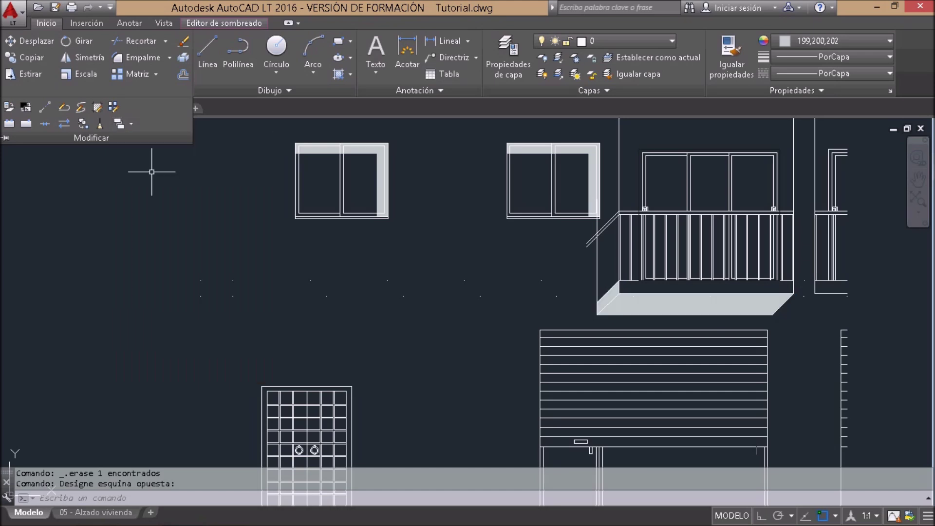
{"action": "left_click", "coordinate": [611, 300]}
{"action": "key", "text": "Delete"}
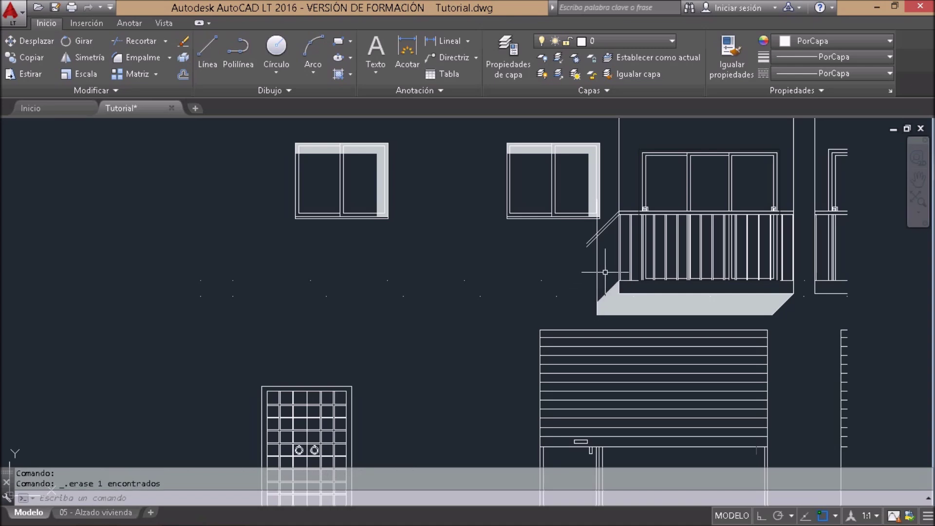
Step: Crossing-select the five angled railing lines at the balcony's left end and erase them
{"action": "left_click", "coordinate": [605, 272]}
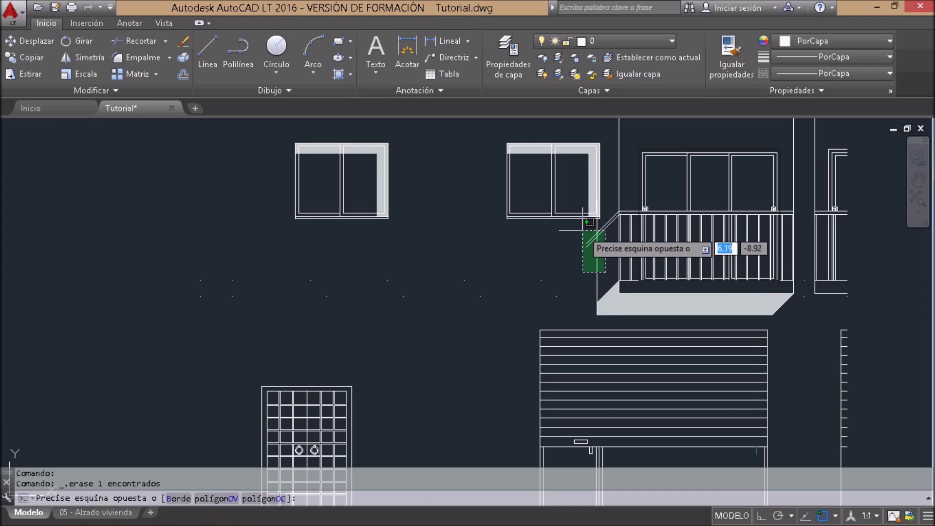
{"action": "left_click", "coordinate": [583, 230]}
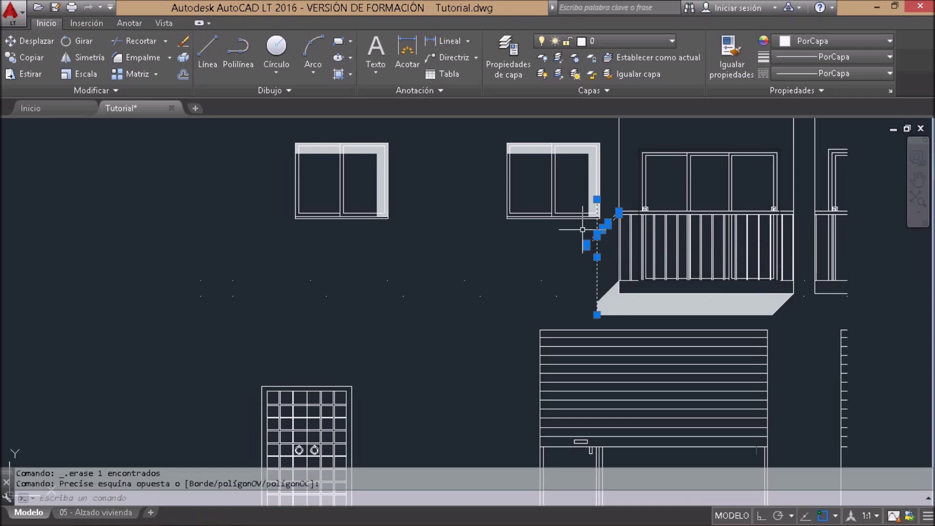
{"action": "key", "text": "Delete"}
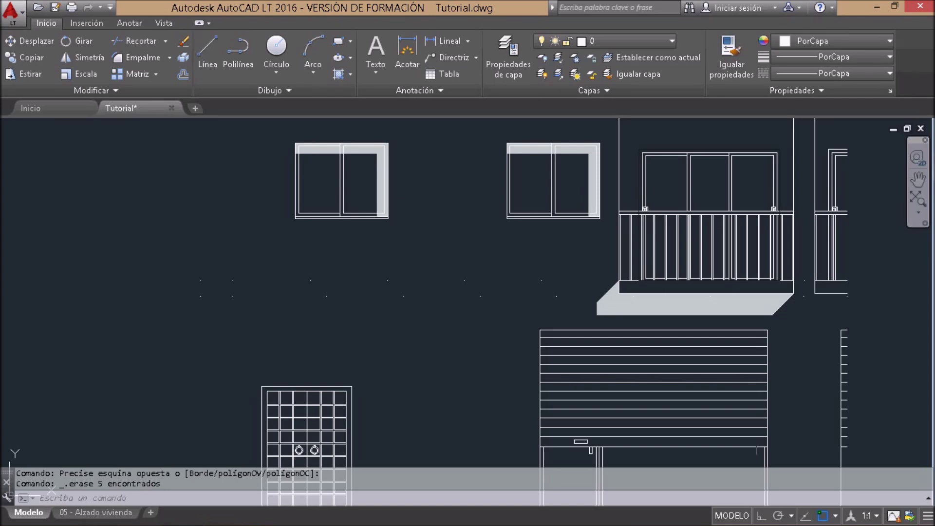
Step: Erase the grey hatches on the balcony slab, the right window and the left window
{"action": "left_click", "coordinate": [613, 322]}
{"action": "left_click", "coordinate": [603, 312]}
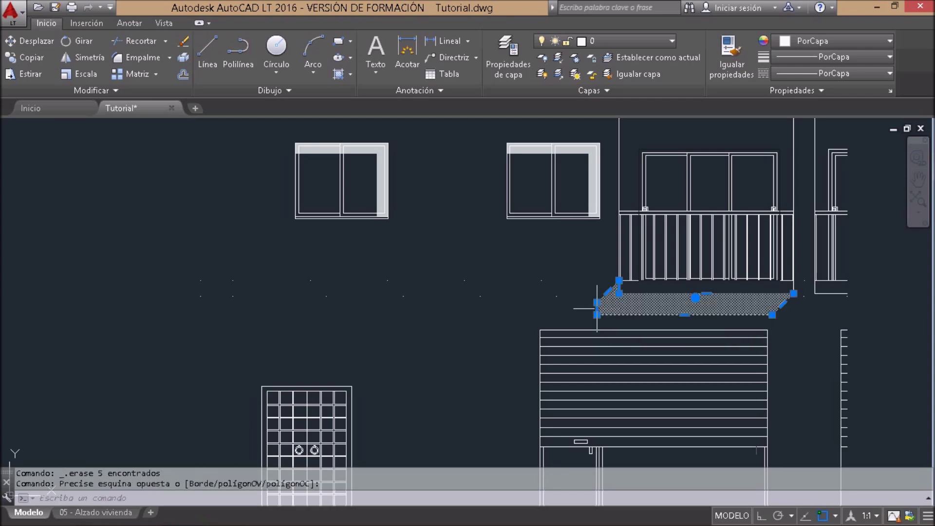
{"action": "key", "text": "Delete"}
{"action": "left_click", "coordinate": [563, 140]}
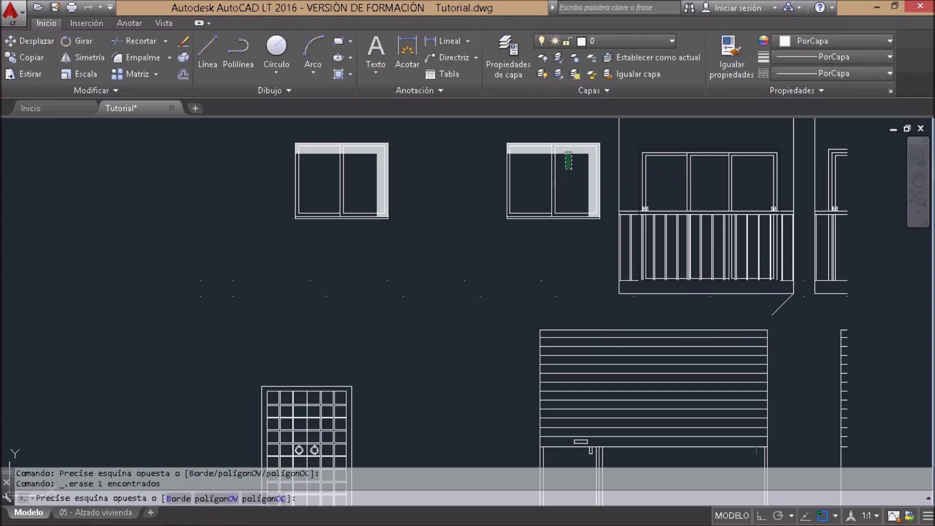
{"action": "left_click", "coordinate": [565, 151]}
{"action": "key", "text": "Delete"}
{"action": "left_click", "coordinate": [354, 173]}
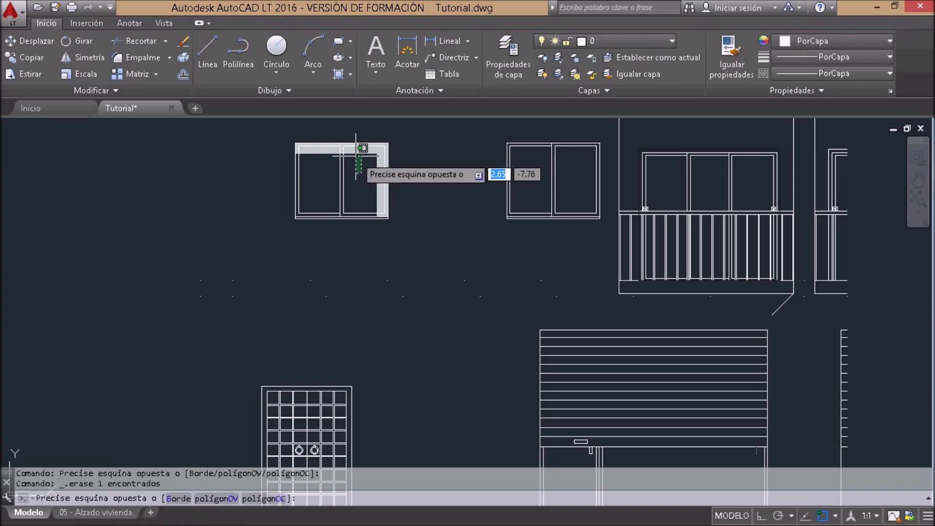
{"action": "left_click", "coordinate": [360, 147]}
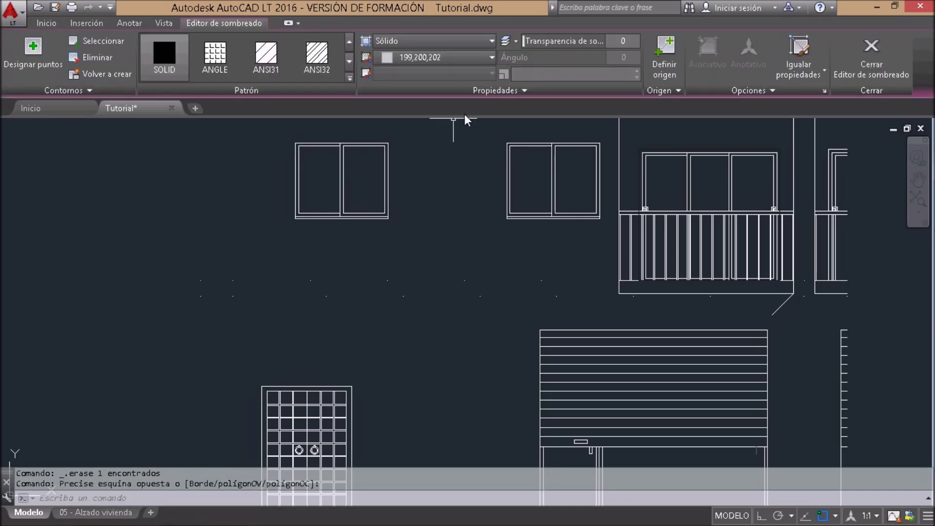
{"action": "key", "text": "Delete"}
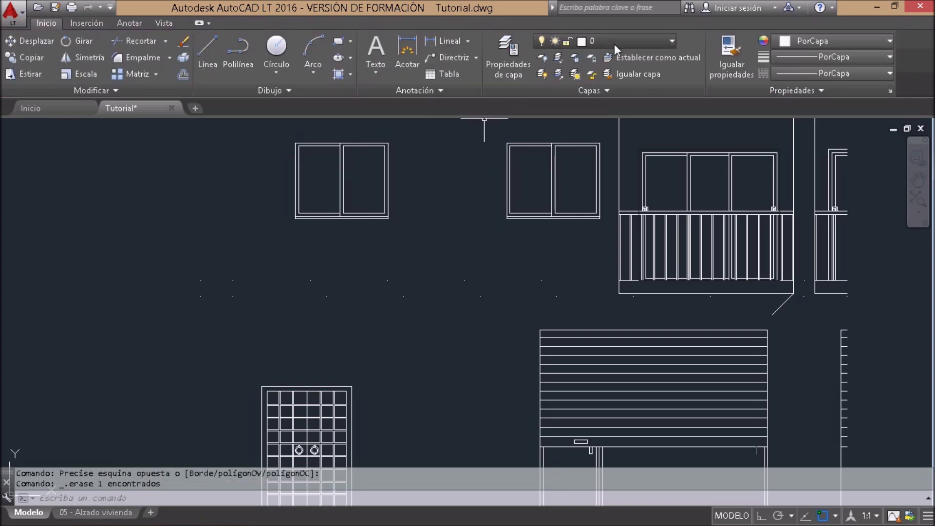
Step: Switch the Sombras layer on and go to the 05 - Alzado vivienda layout
{"action": "left_click", "coordinate": [614, 43]}
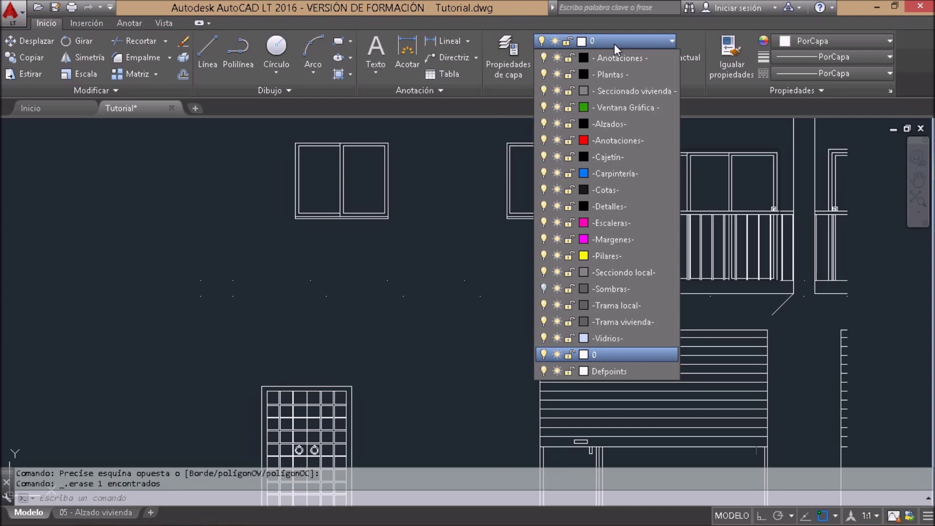
{"action": "left_click", "coordinate": [544, 289]}
{"action": "left_click", "coordinate": [439, 343]}
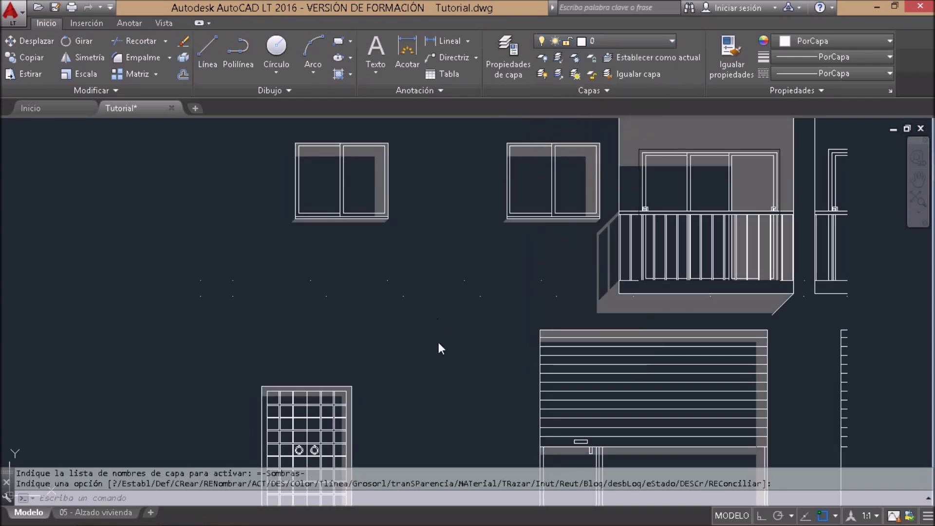
{"action": "left_click", "coordinate": [95, 512]}
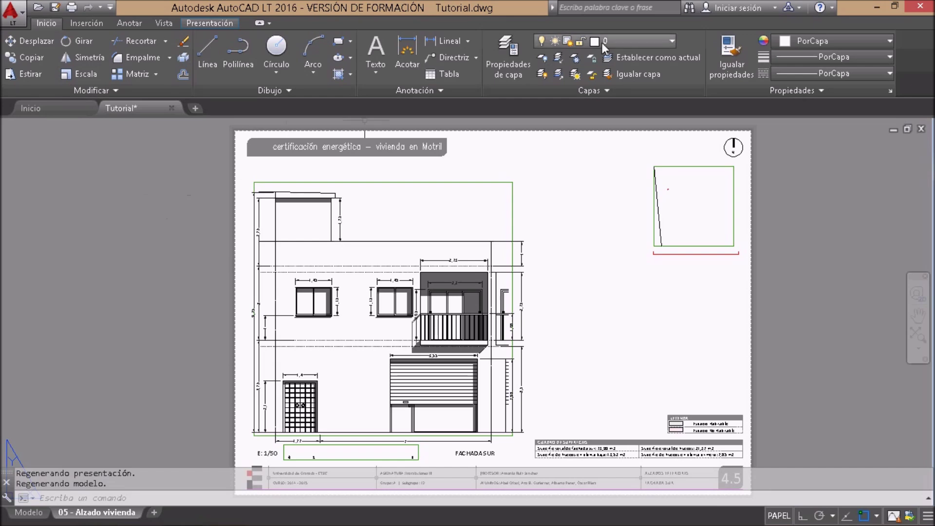
Step: Turn off the Cotas layer and plot the sheet, moving the save location toward Escritorio
{"action": "left_click", "coordinate": [614, 42]}
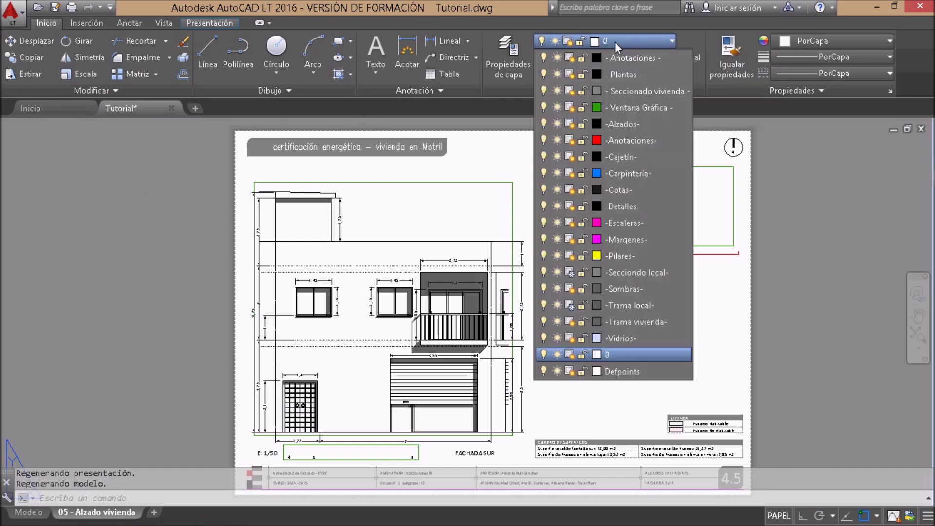
{"action": "left_click", "coordinate": [544, 190]}
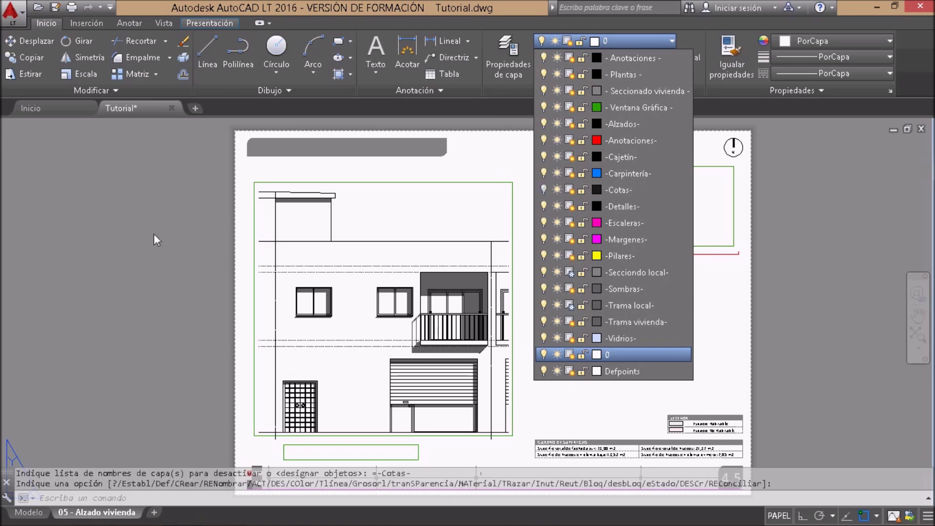
{"action": "left_click", "coordinate": [71, 9]}
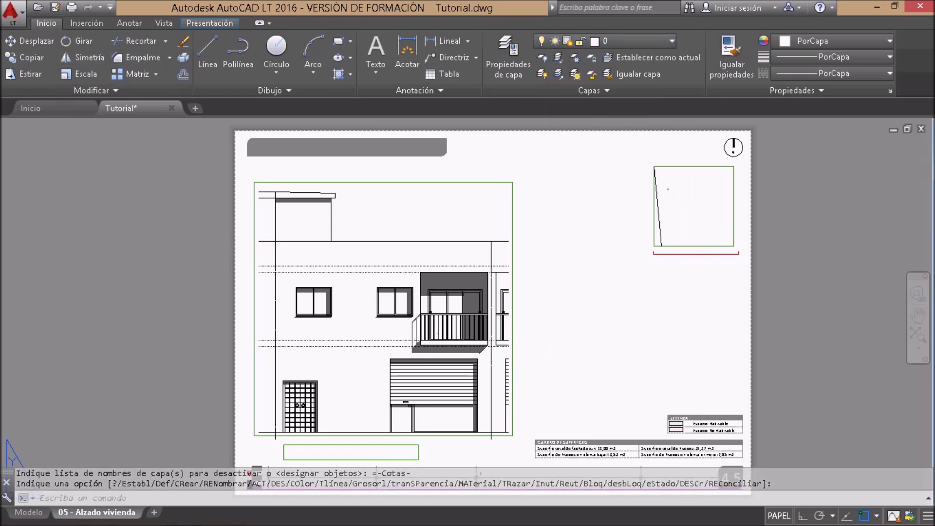
{"action": "left_click", "coordinate": [571, 439]}
{"action": "left_click", "coordinate": [528, 322]}
{"action": "key", "text": "BackSpace"}
{"action": "key", "text": "BackSpace"}
Step: Save the plotted sheet on the desktop as Prueba.pdf
{"action": "left_click", "coordinate": [496, 388]}
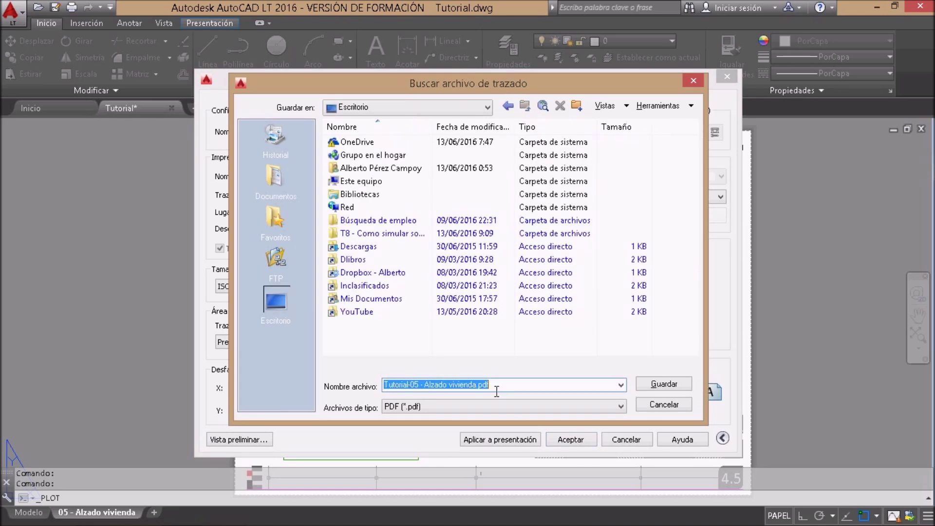
{"action": "type", "text": "Pl"}
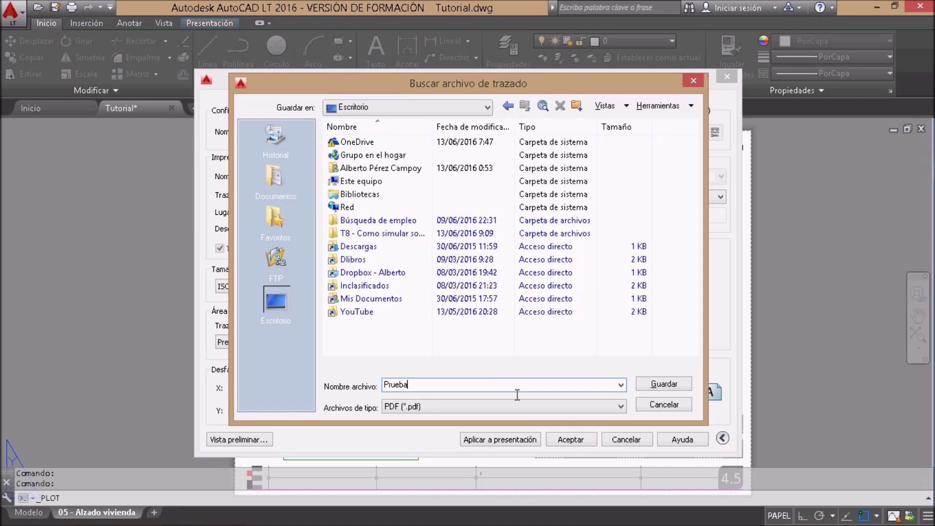
{"action": "left_click", "coordinate": [655, 387]}
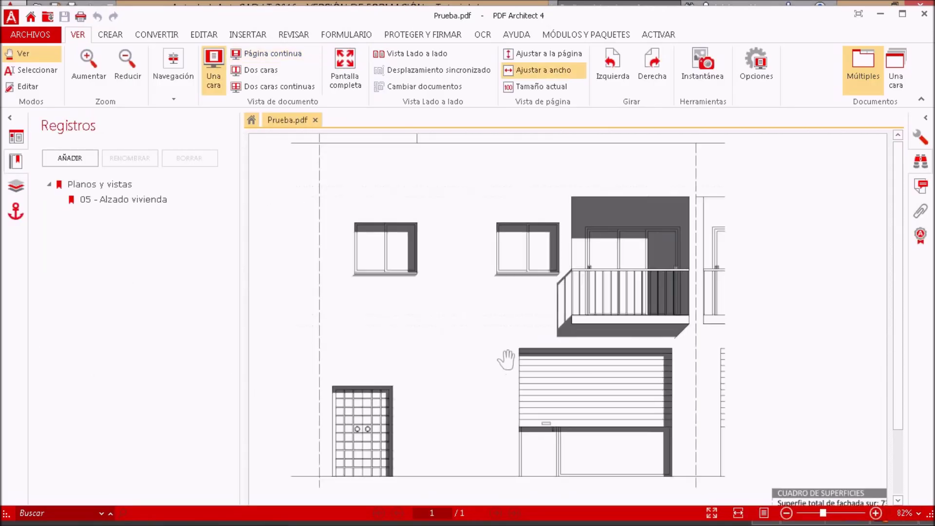
Step: Collapse the Registros panel and zoom over the plotted house elevation page
{"action": "left_click", "coordinate": [10, 118]}
{"action": "scroll", "coordinate": [486, 267], "scroll_direction": "down", "scroll_amount": 1, "text": "ctrl"}
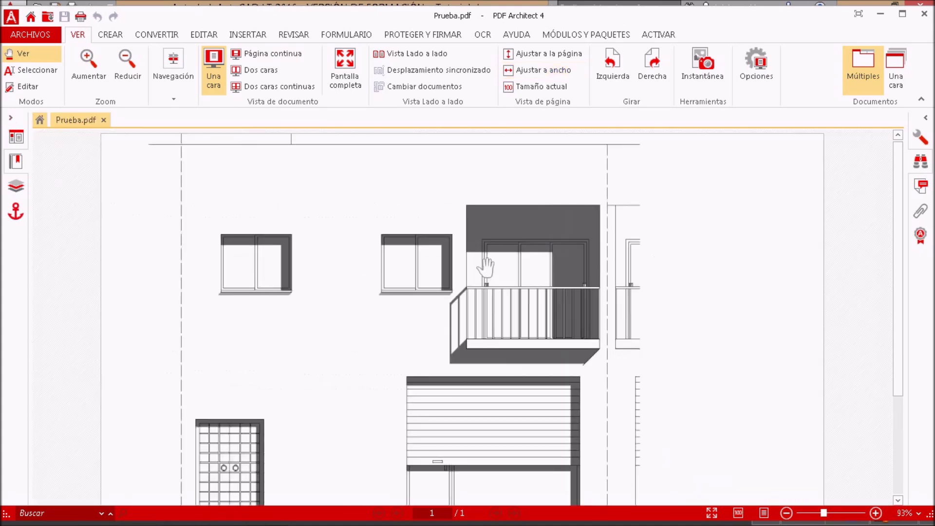
{"action": "scroll", "coordinate": [486, 267], "scroll_direction": "down", "scroll_amount": 2, "text": "ctrl"}
{"action": "scroll", "coordinate": [438, 268], "scroll_direction": "up", "scroll_amount": 1, "text": "ctrl"}
{"action": "scroll", "coordinate": [441, 311], "scroll_direction": "up", "scroll_amount": 1, "text": "ctrl"}
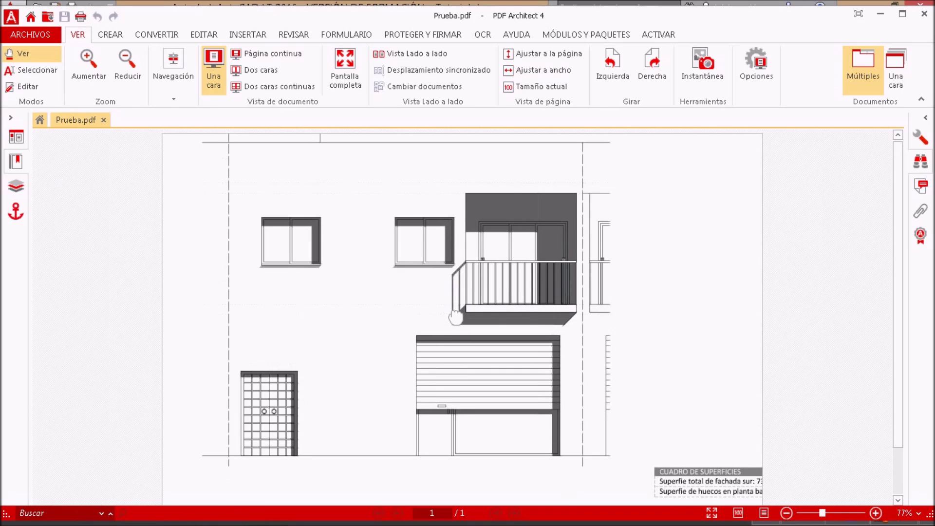